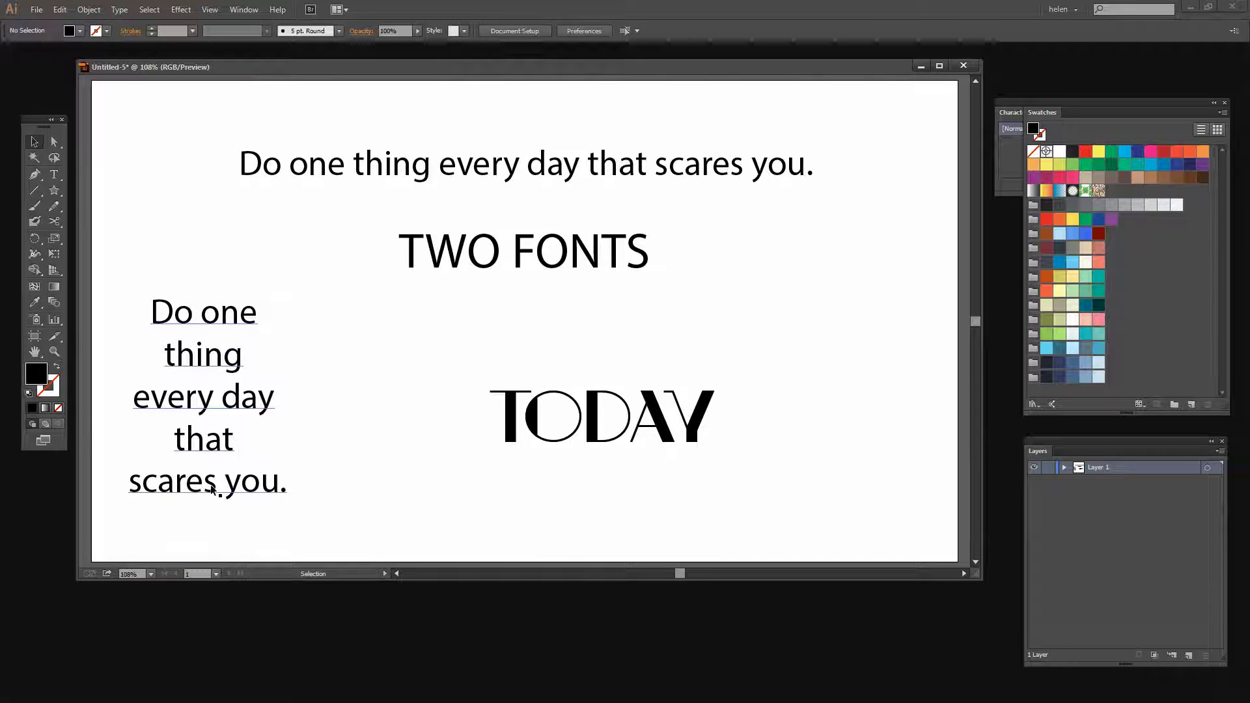
- Split the stacked five-line quote into separate text lines with the dividetextframe script
{"action": "left_click", "coordinate": [182, 315]}
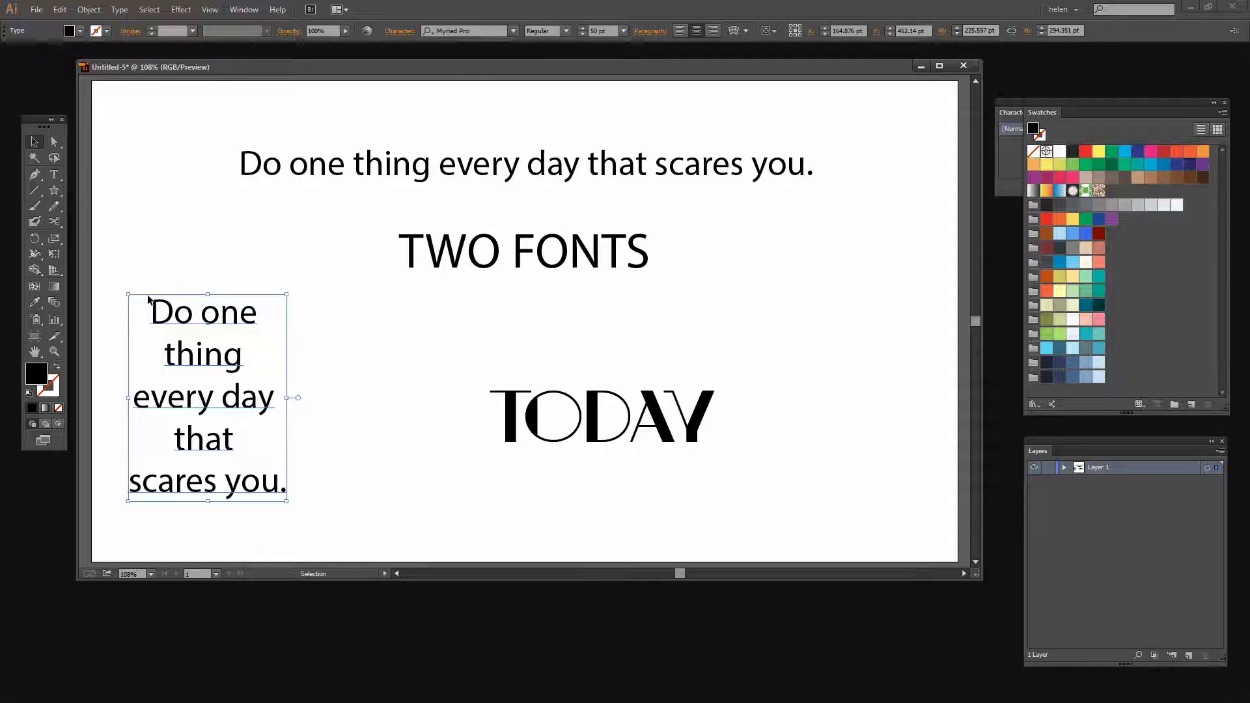
{"action": "left_click", "coordinate": [36, 10]}
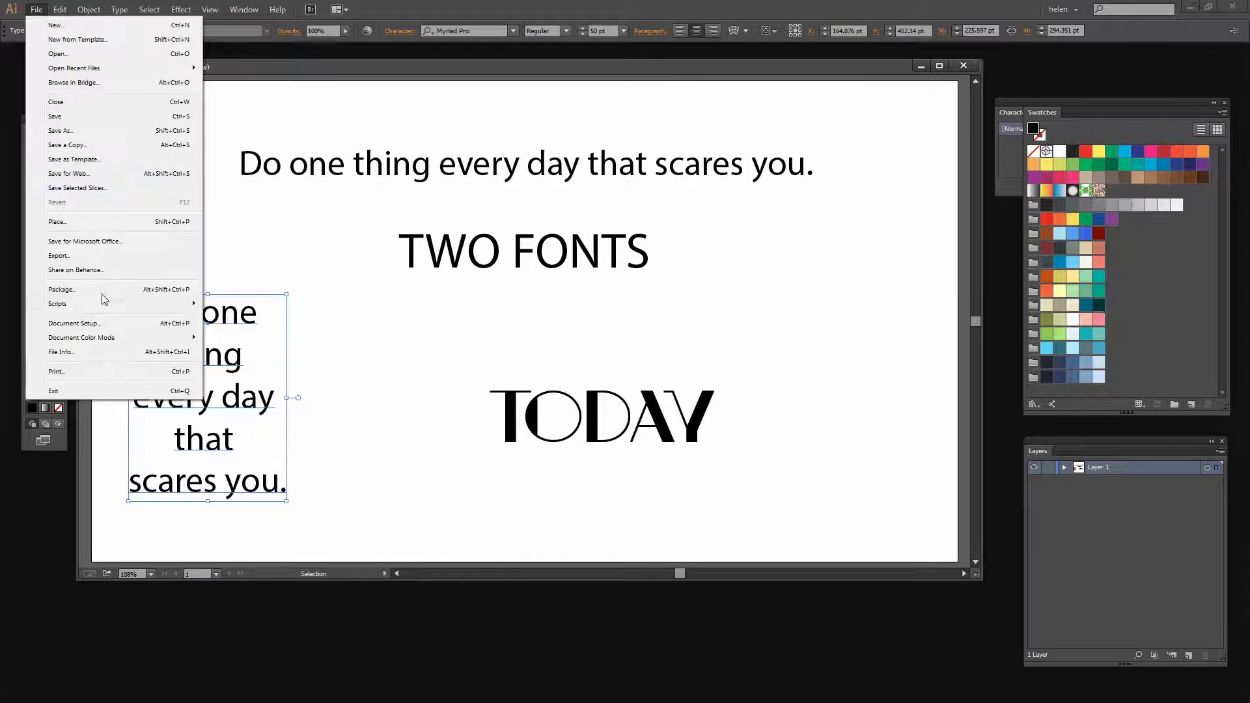
{"action": "mouse_move", "coordinate": [79, 304]}
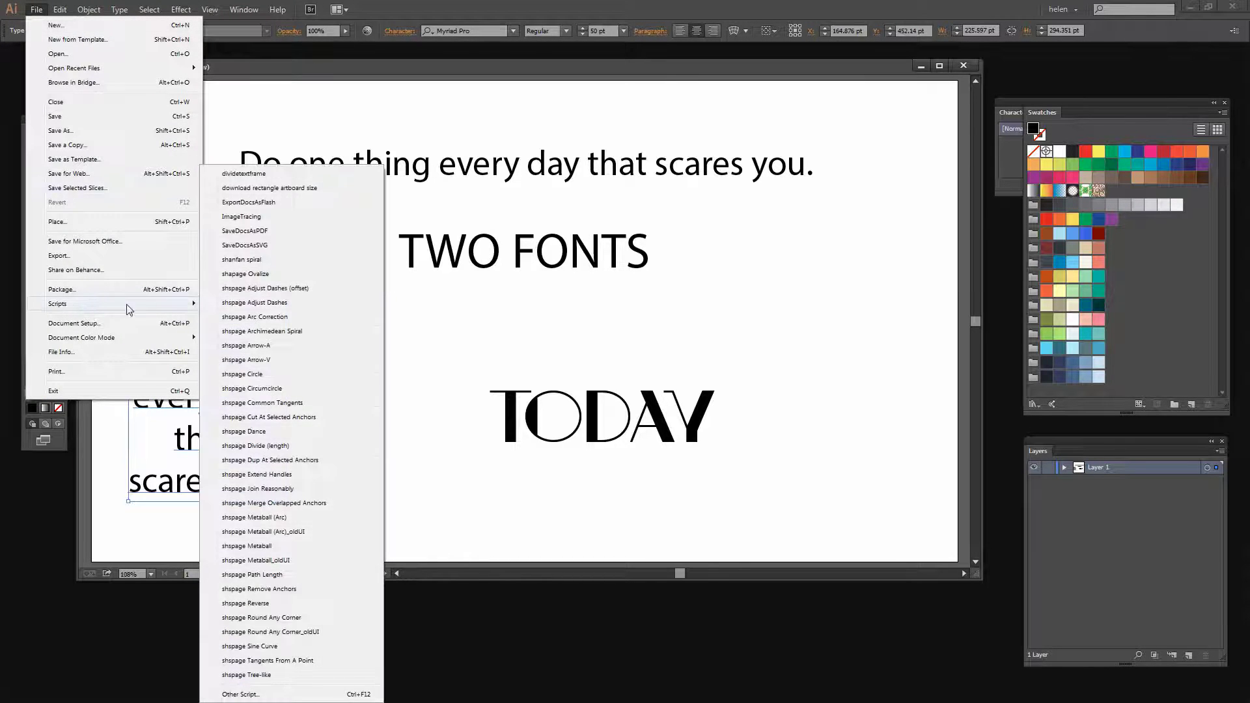
{"action": "left_click", "coordinate": [244, 174]}
- Select the separated lines individually, and shift "that" slightly to the right and "thing" to the left
{"action": "left_click", "coordinate": [222, 319]}
{"action": "left_click", "coordinate": [221, 359]}
{"action": "left_click", "coordinate": [253, 405]}
{"action": "left_click", "coordinate": [218, 446]}
{"action": "left_click", "coordinate": [252, 487]}
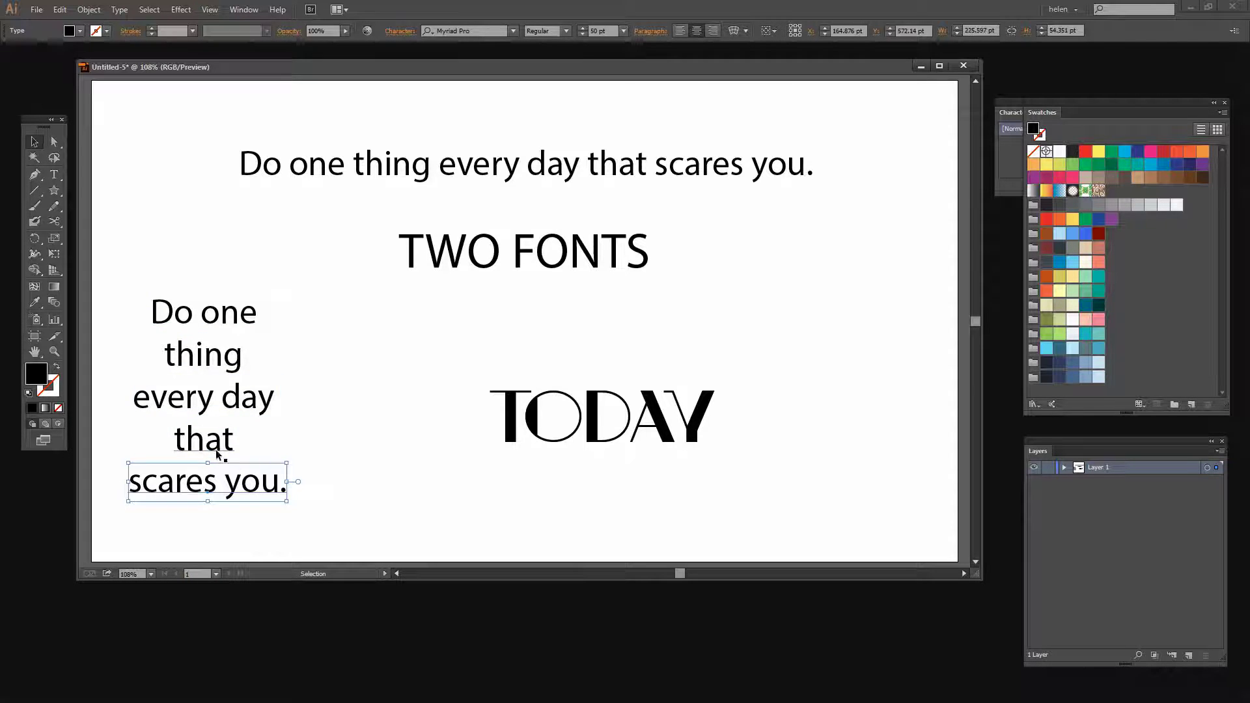
{"action": "left_click_drag", "start_coordinate": [217, 448], "coordinate": [228, 448]}
{"action": "left_click_drag", "start_coordinate": [215, 360], "coordinate": [190, 360]}
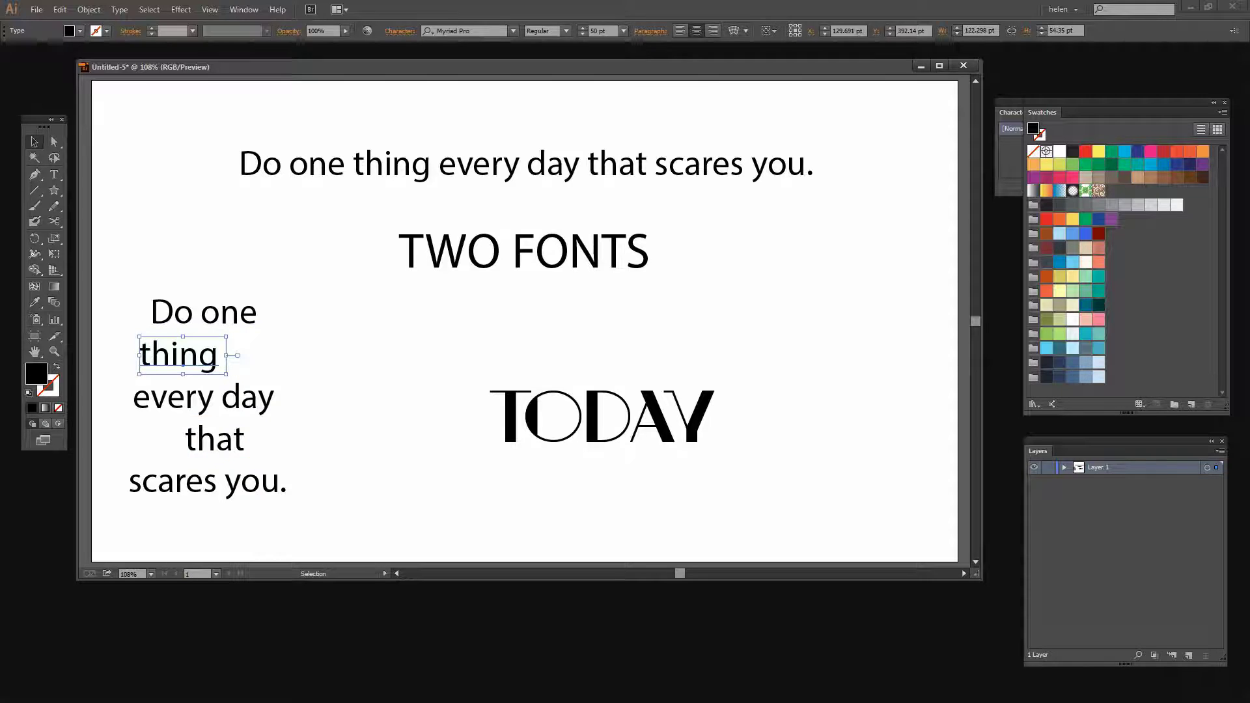
- Switch to the browser to view the DivideTextFrame entry on the wundes.com scripts page, and return to Illustrator
{"action": "key", "text": "alt+Tab"}
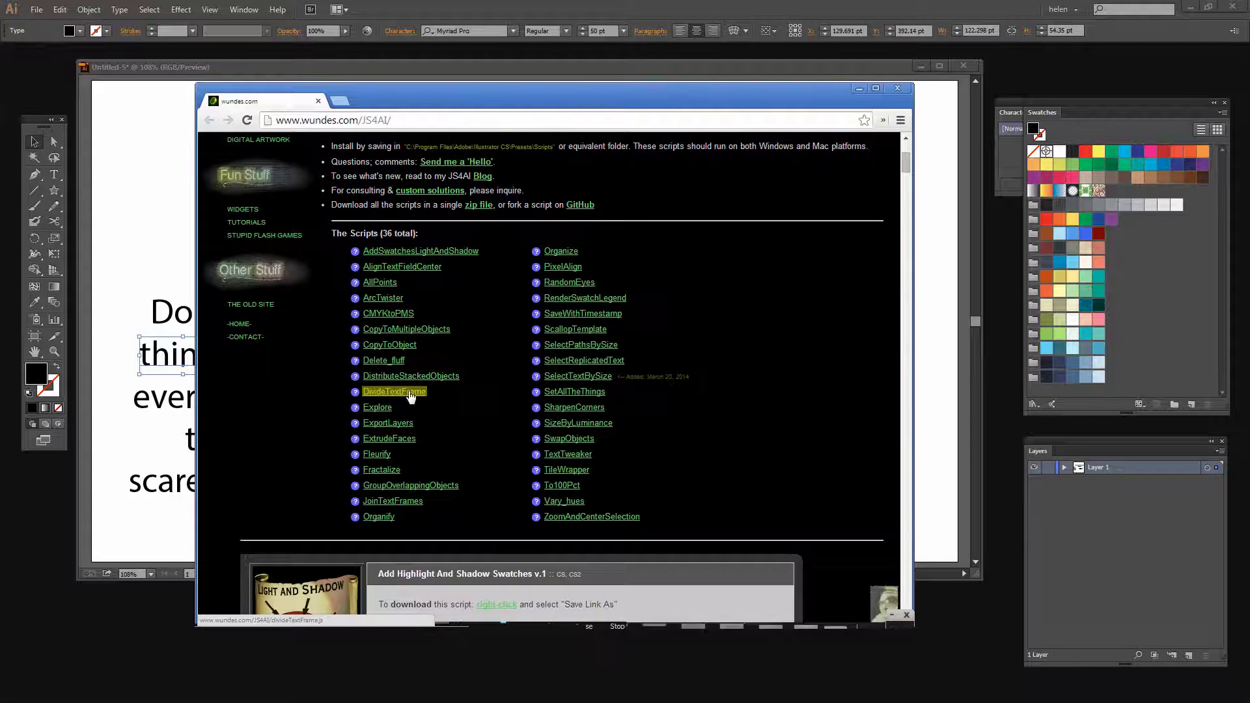
{"action": "left_click", "coordinate": [533, 75]}
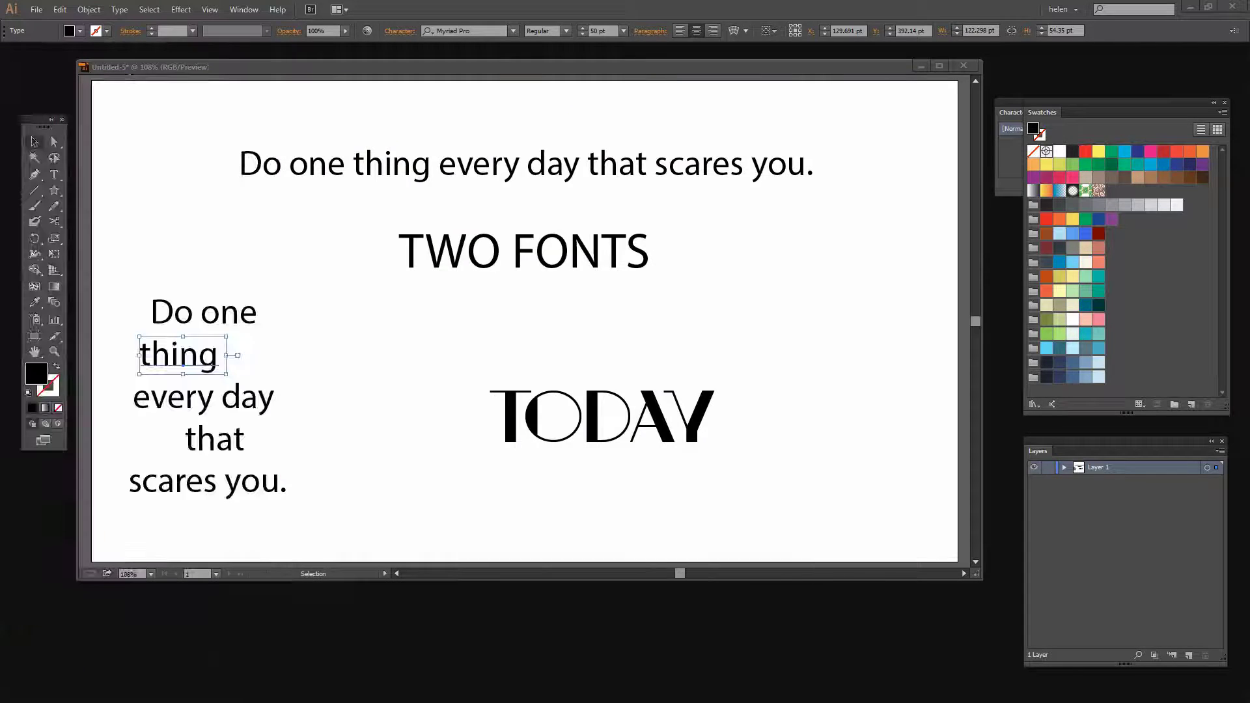
- Set the "Do one" line to 90 pt in the Nexa Bold font
{"action": "left_click", "coordinate": [221, 319]}
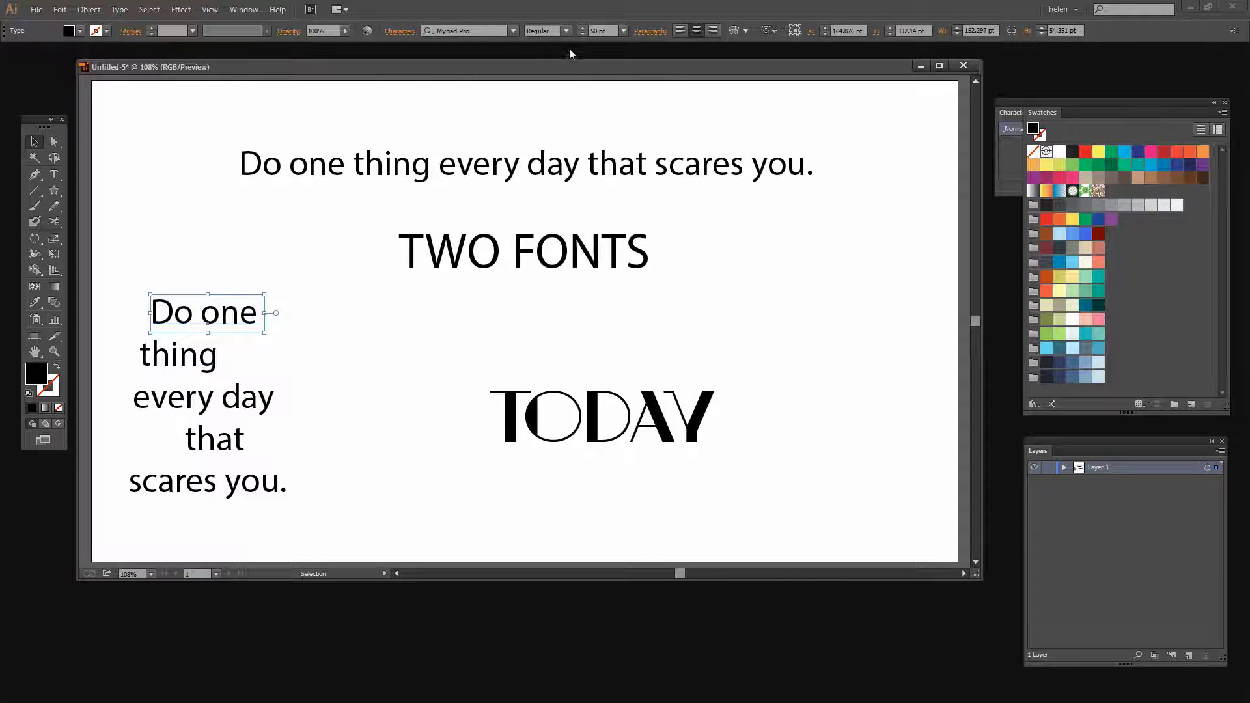
{"action": "scroll", "coordinate": [603, 32], "scroll_direction": "up", "scroll_amount": 10}
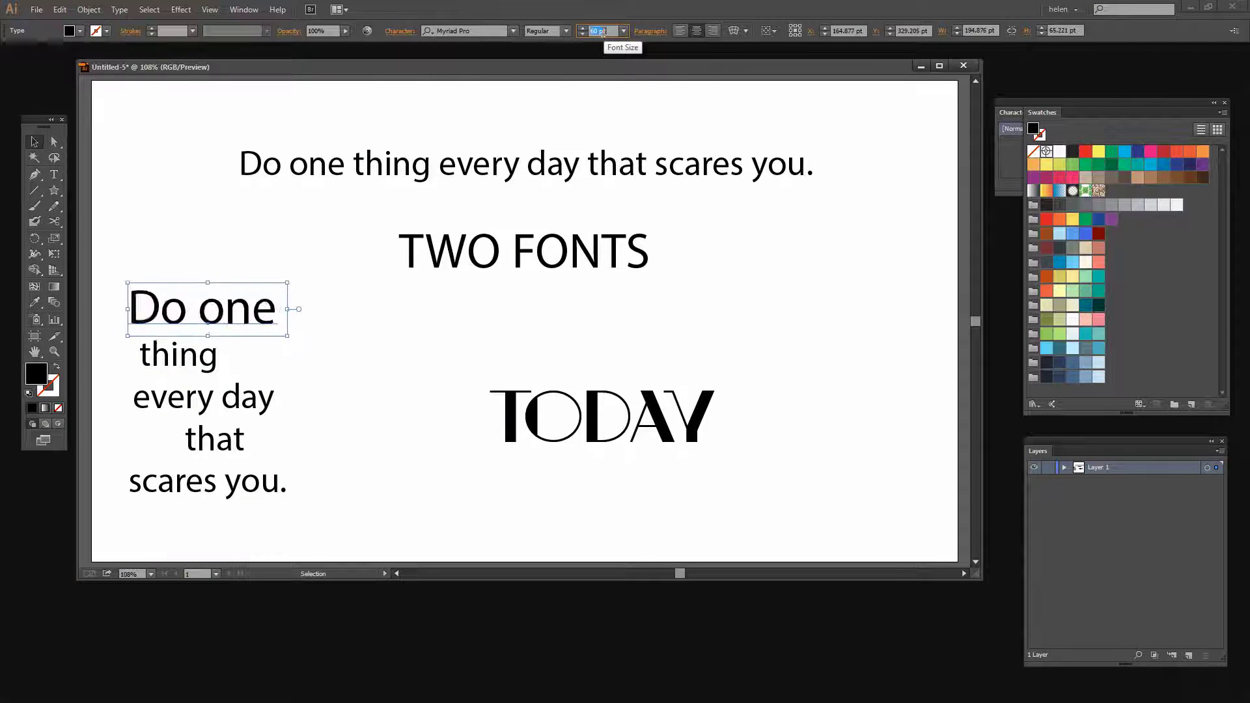
{"action": "left_click", "coordinate": [513, 31]}
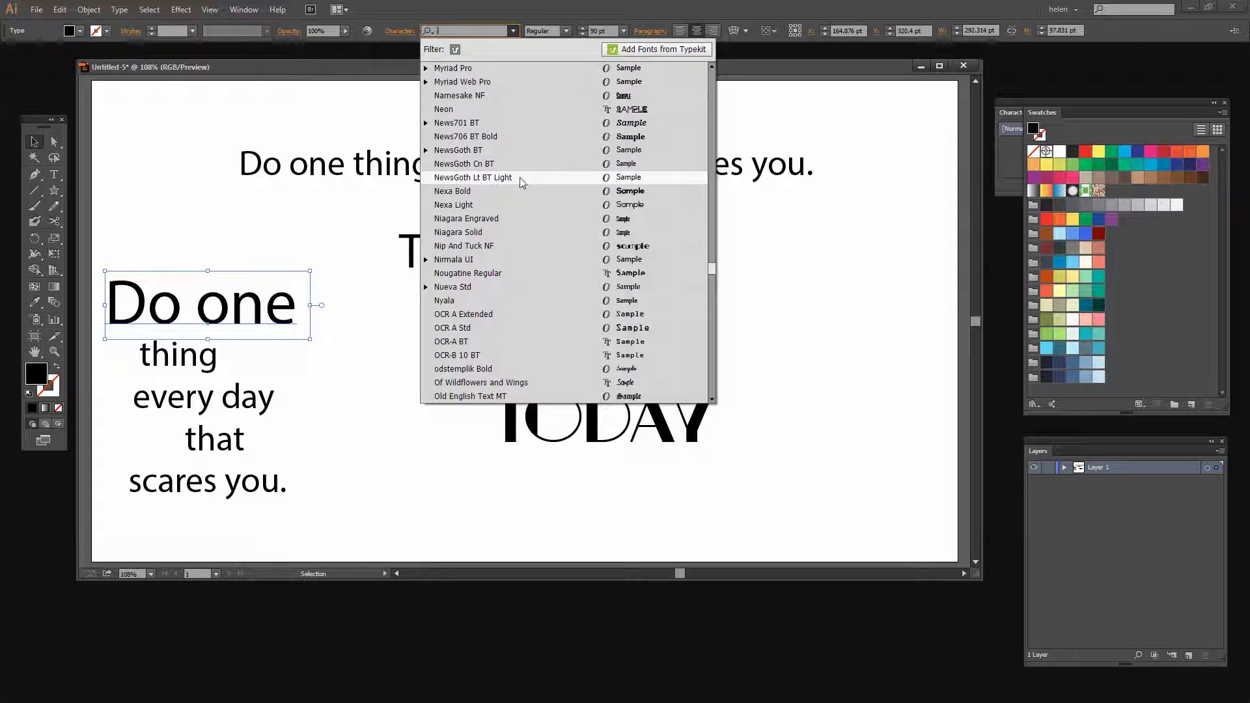
{"action": "left_click", "coordinate": [456, 191]}
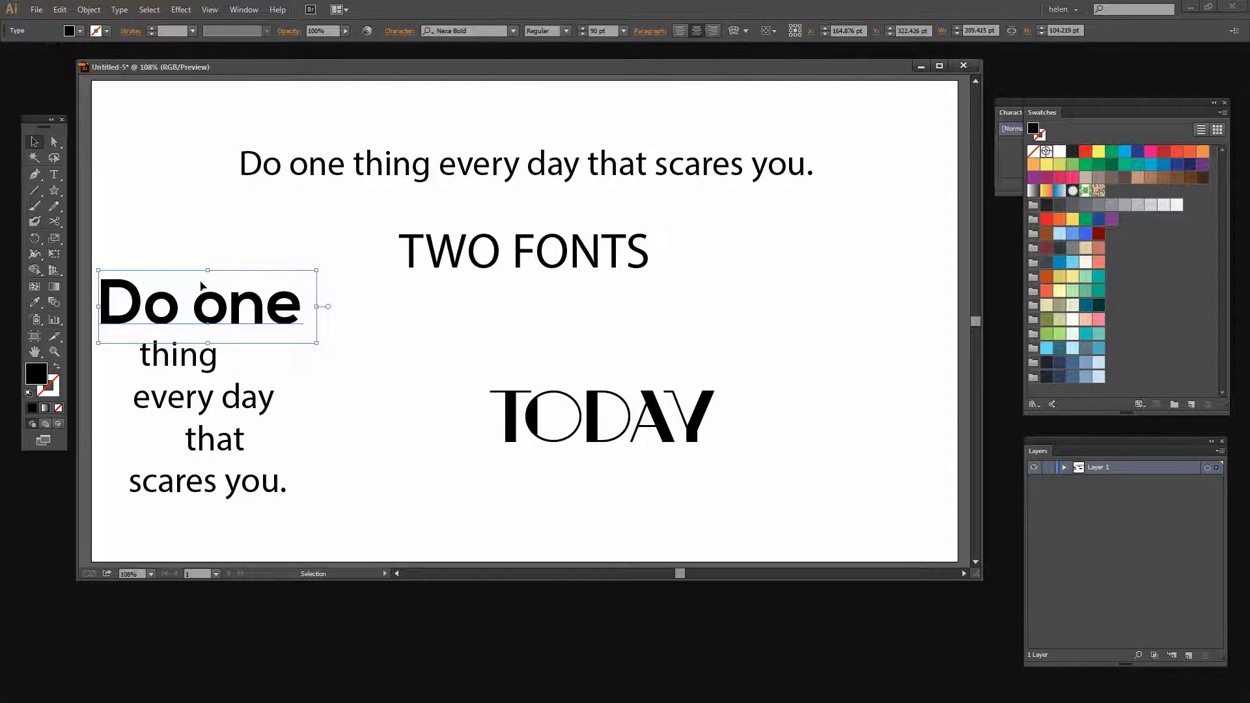
- Move the "Do one" line slightly up and to the right, and fill it with the light blue swatch
{"action": "left_click_drag", "start_coordinate": [209, 301], "coordinate": [231, 282]}
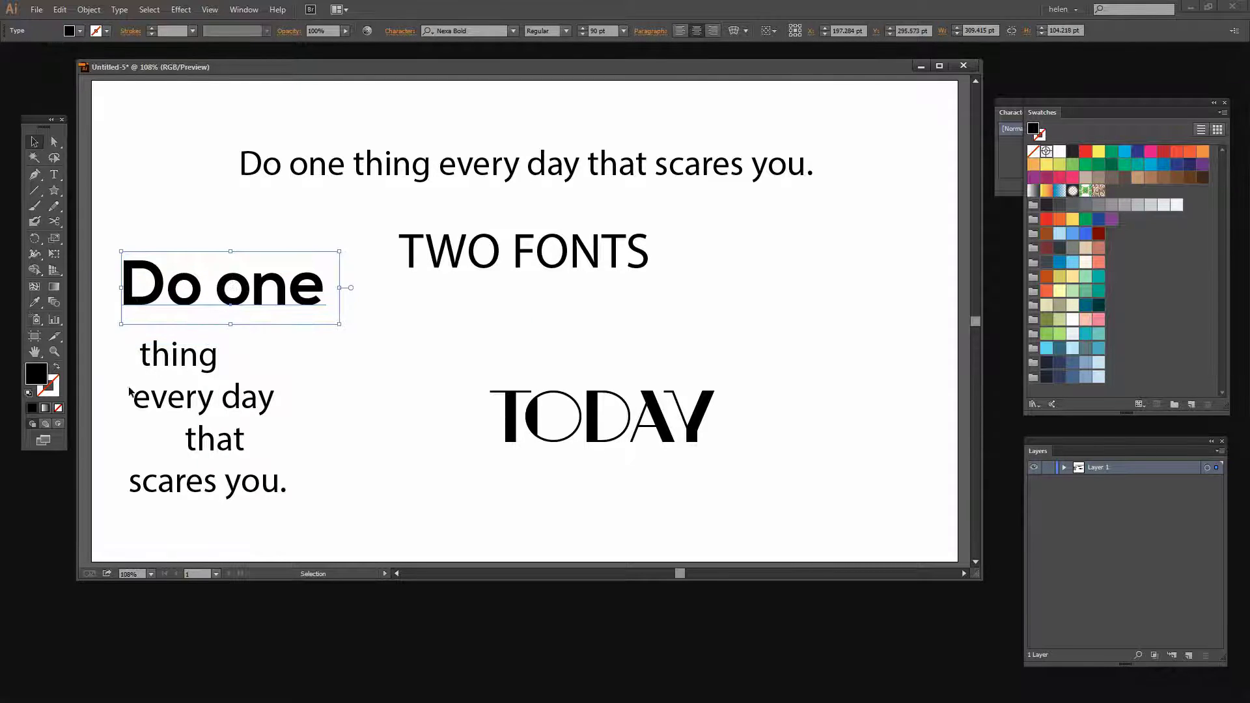
{"action": "left_click", "coordinate": [1072, 233]}
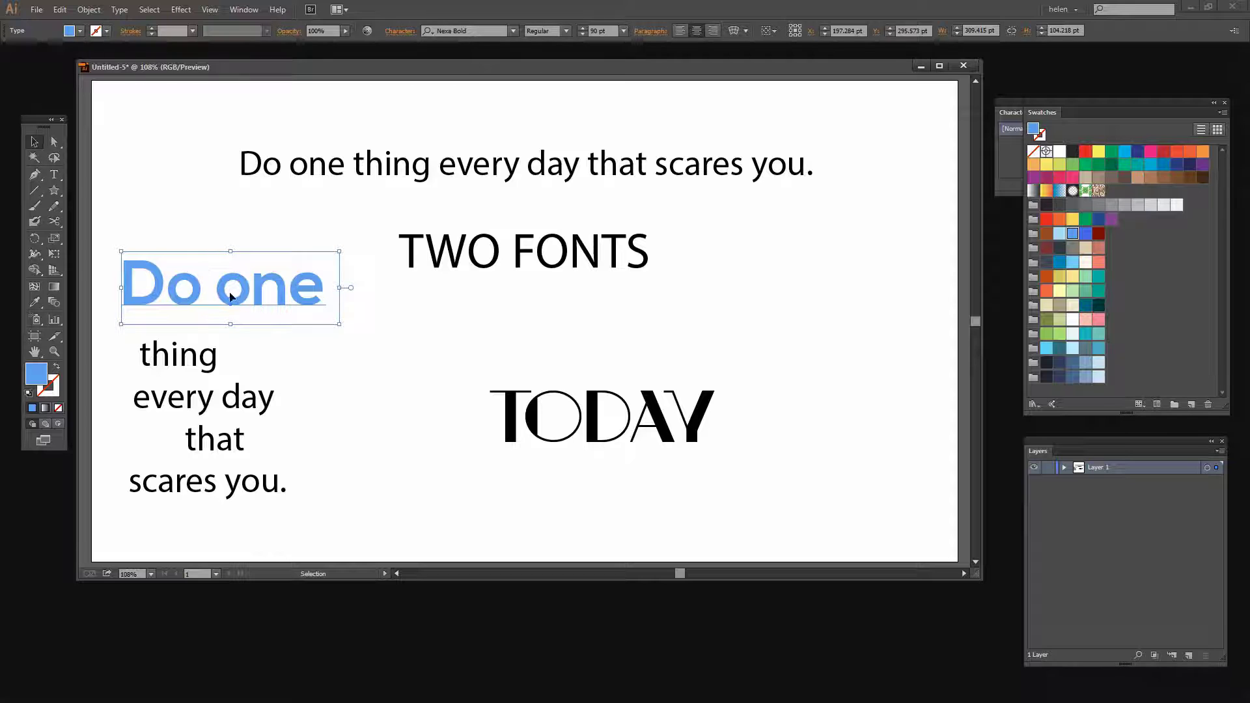
{"action": "left_click", "coordinate": [306, 427]}
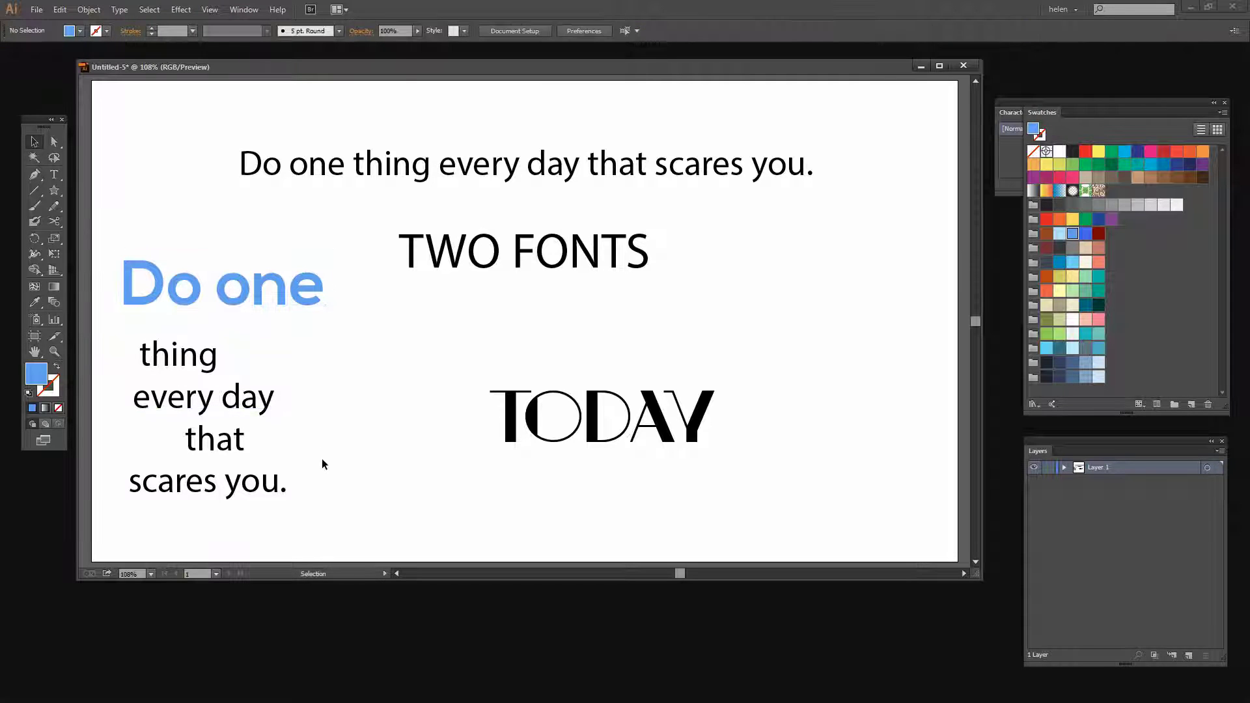
- Copy the formatting of "Do one" to the four lines below it with the Eyedropper
{"action": "left_click_drag", "start_coordinate": [304, 514], "coordinate": [120, 331]}
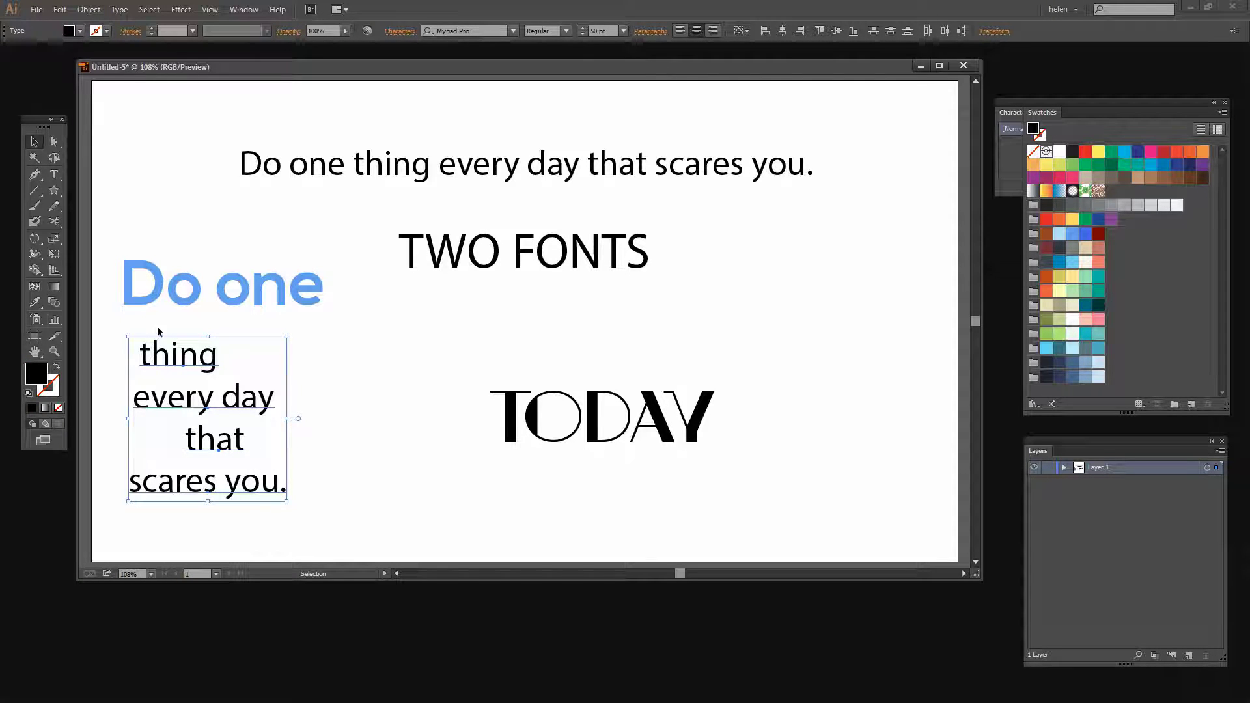
{"action": "left_click", "coordinate": [31, 300]}
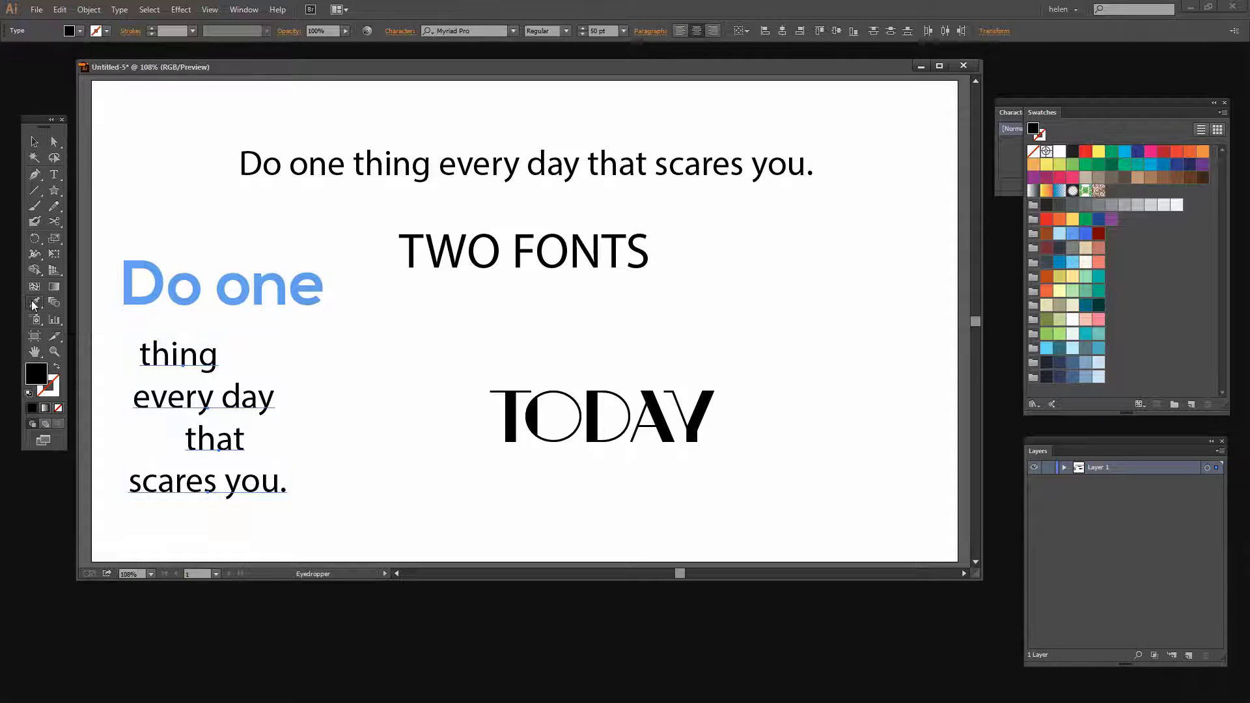
{"action": "left_click", "coordinate": [155, 281]}
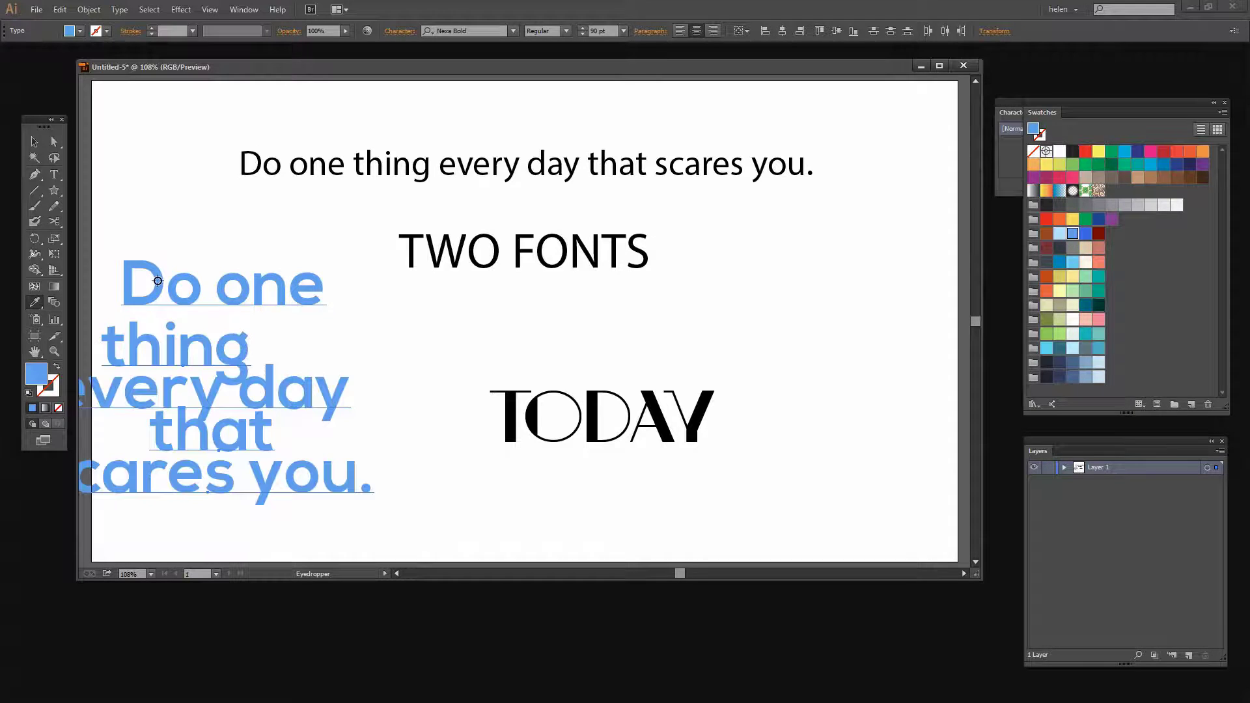
- Move the four lower lines down and right onto the artboard, and raise "thing" closer to "Do one"
{"action": "left_click", "coordinate": [34, 142]}
{"action": "left_click", "coordinate": [237, 454]}
{"action": "left_click_drag", "start_coordinate": [234, 482], "coordinate": [304, 507]}
{"action": "left_click", "coordinate": [501, 539]}
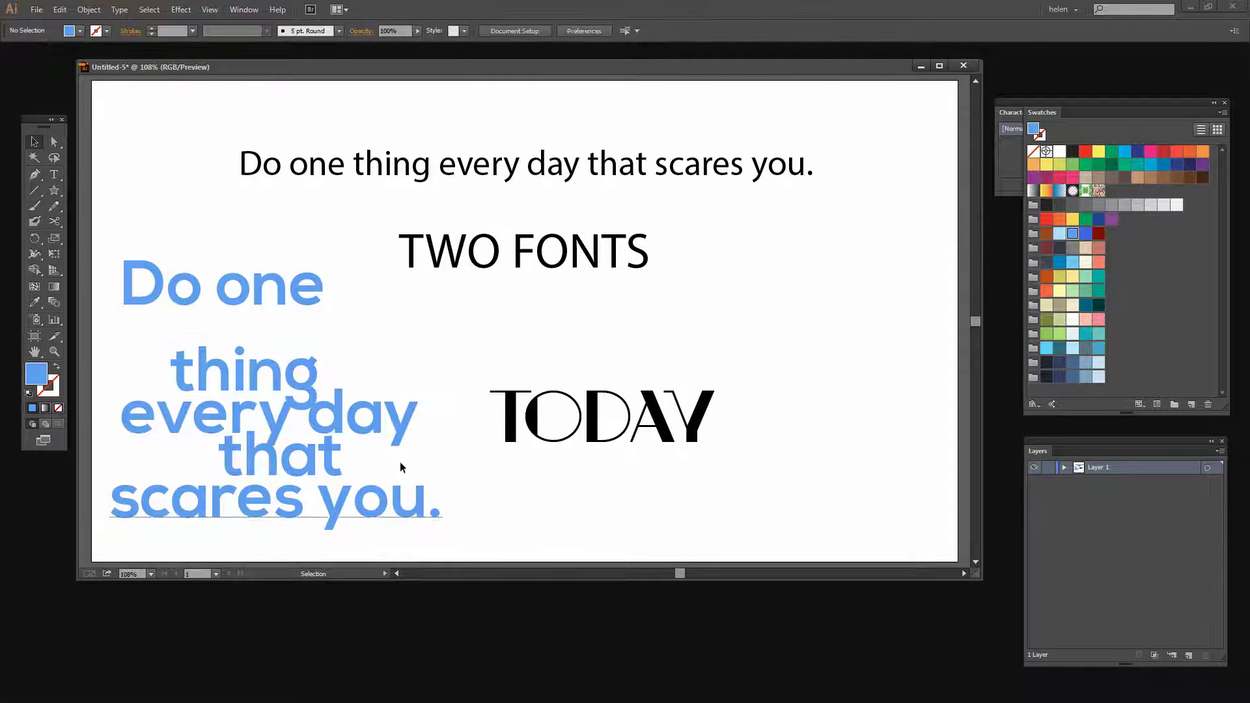
{"action": "left_click_drag", "start_coordinate": [265, 376], "coordinate": [267, 354]}
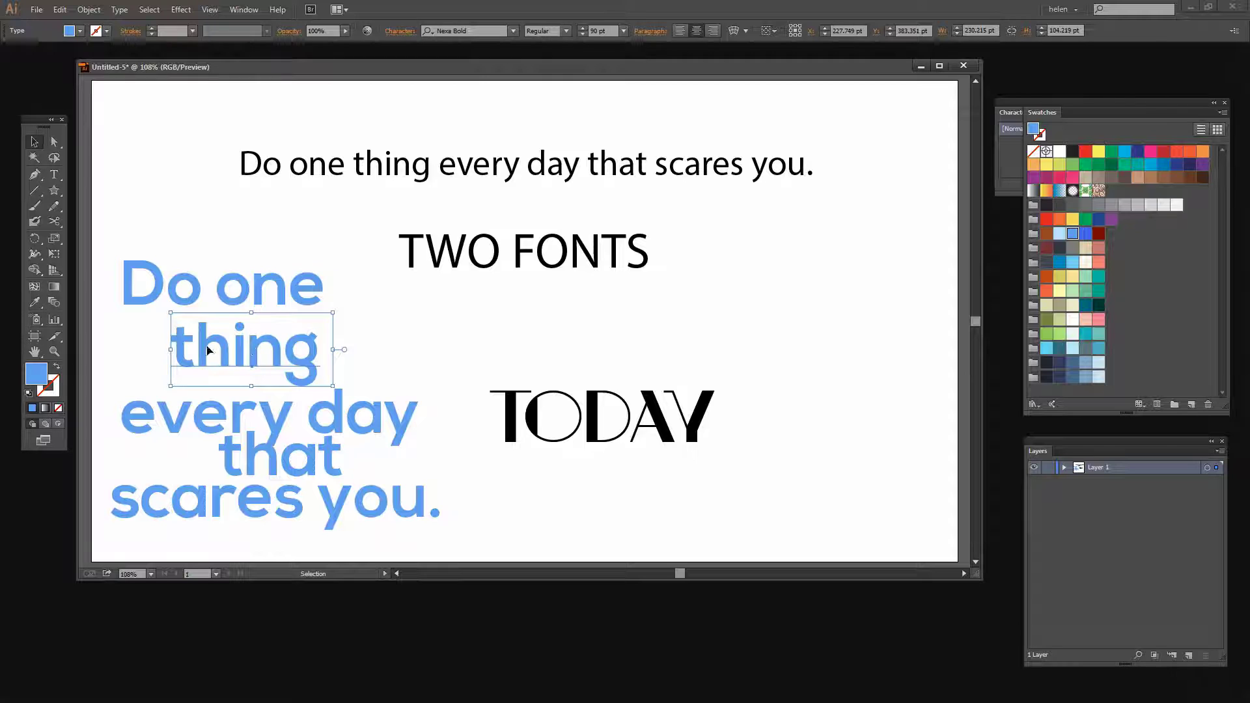
- Copy the formatting of TODAY to the "thing" line with the Eyedropper and nudge that line into the gap below "Do one"
{"action": "left_click", "coordinate": [36, 303]}
{"action": "left_click", "coordinate": [508, 411]}
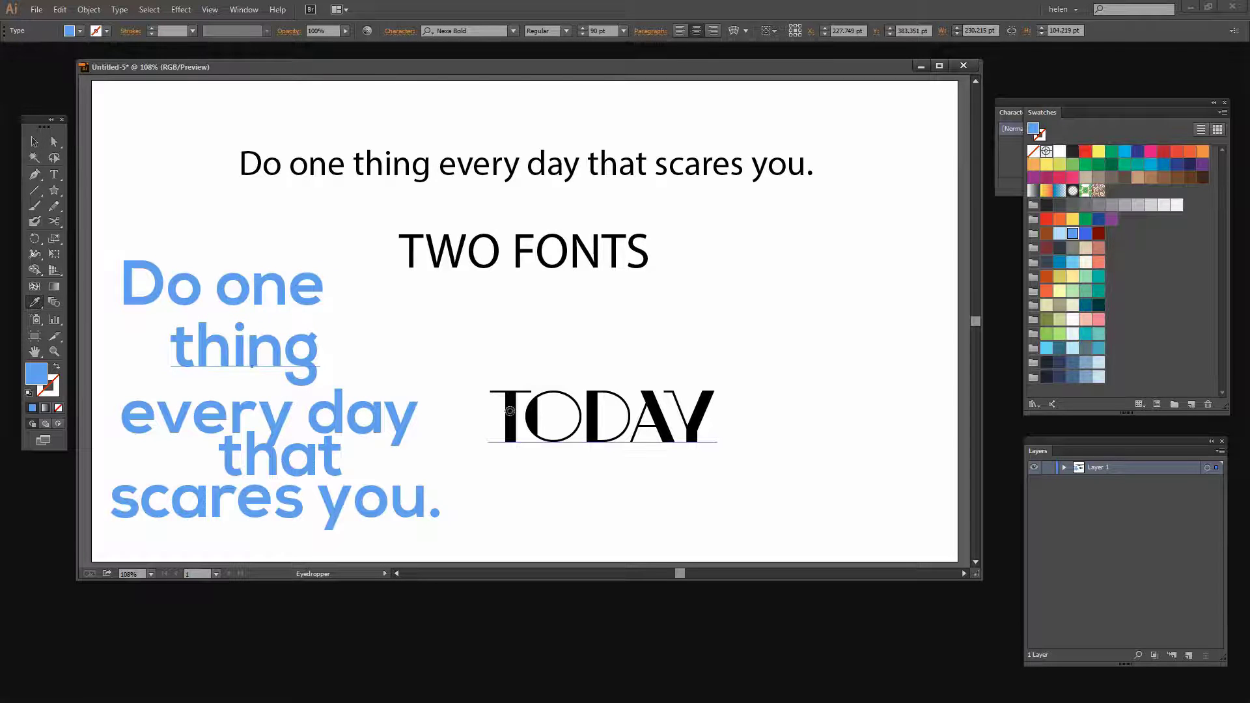
{"action": "left_click", "coordinate": [34, 143]}
{"action": "left_click_drag", "start_coordinate": [254, 336], "coordinate": [263, 352]}
{"action": "left_click", "coordinate": [424, 373]}
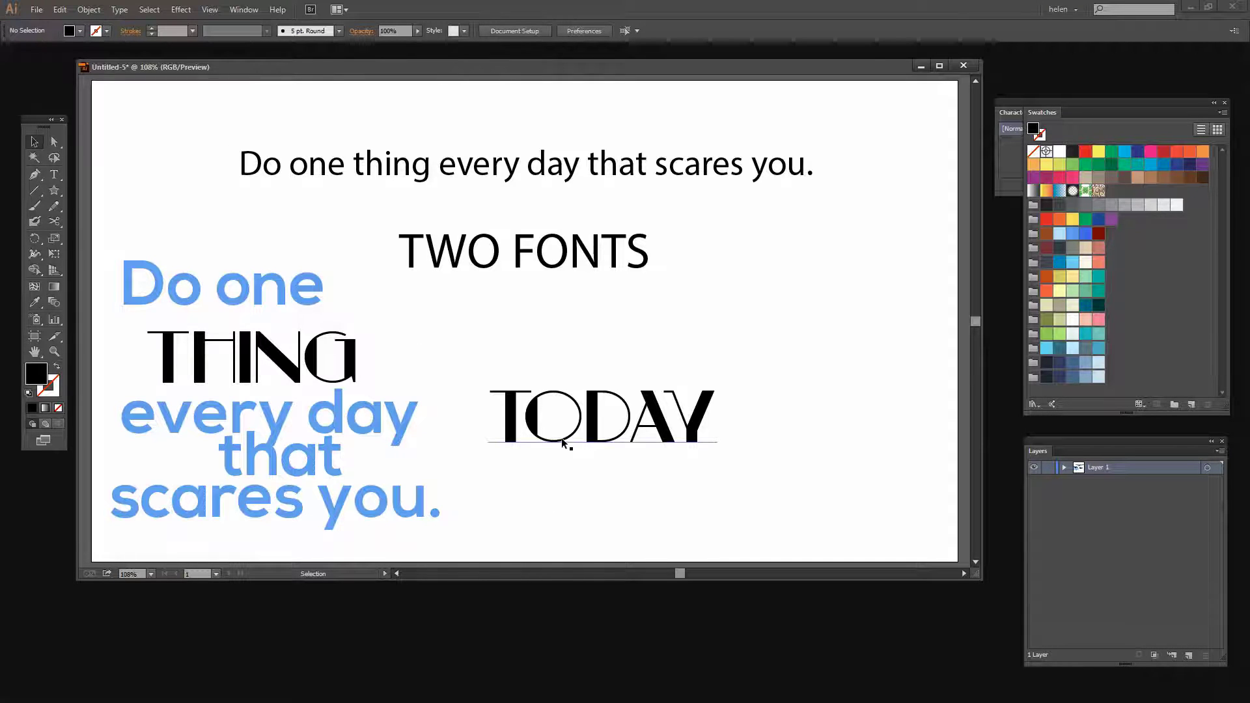
- Move the TODAY text to the right and slightly up, and start a Make with Warp envelope distortion with its preview uncovered
{"action": "left_click", "coordinate": [528, 416]}
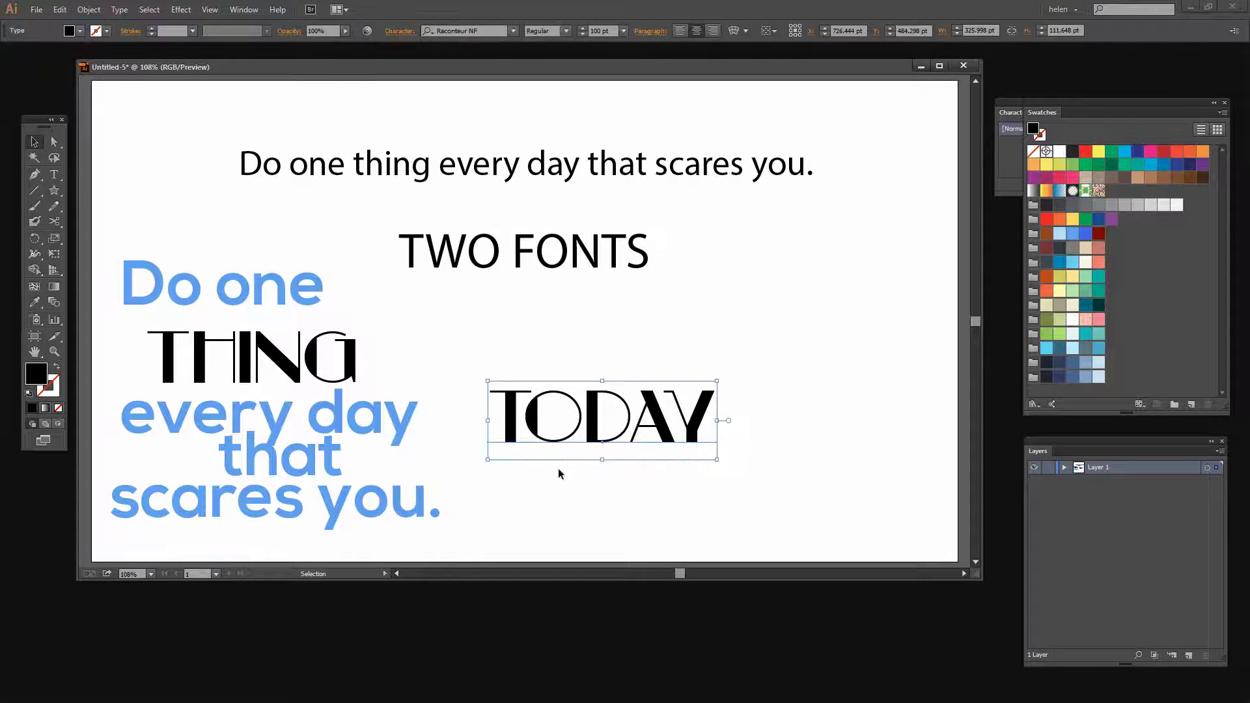
{"action": "left_click_drag", "start_coordinate": [599, 427], "coordinate": [655, 407]}
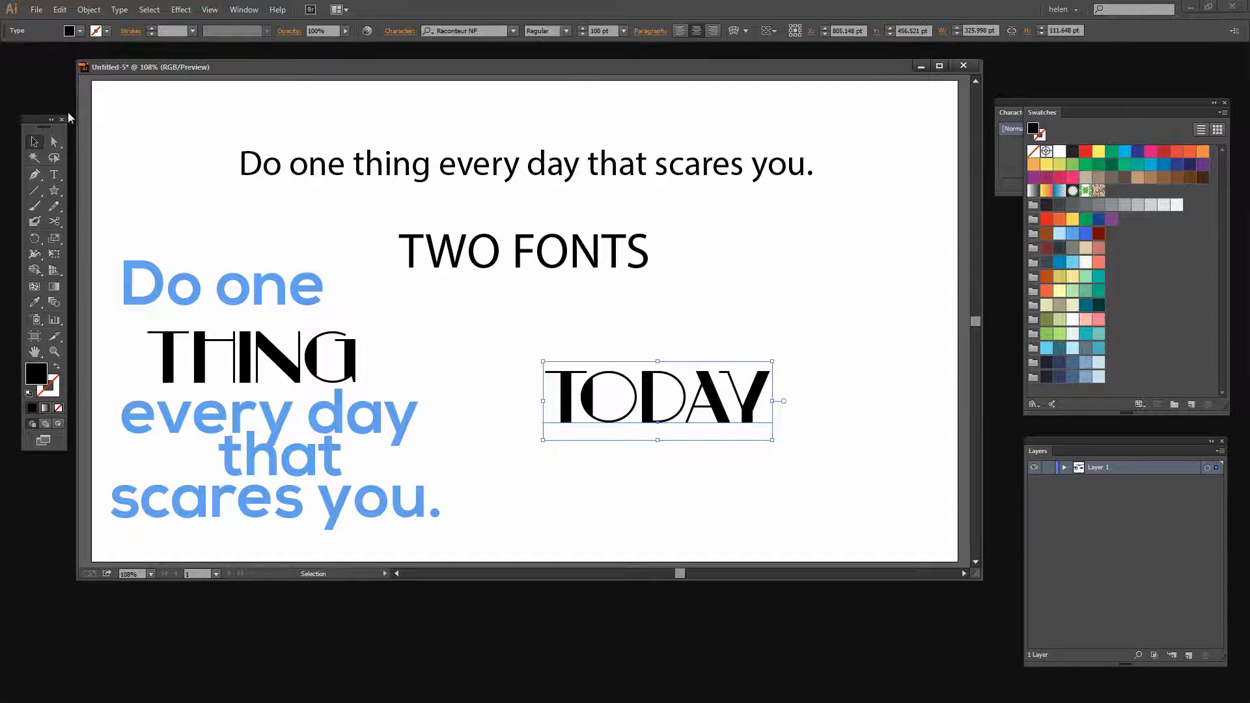
{"action": "left_click", "coordinate": [89, 10]}
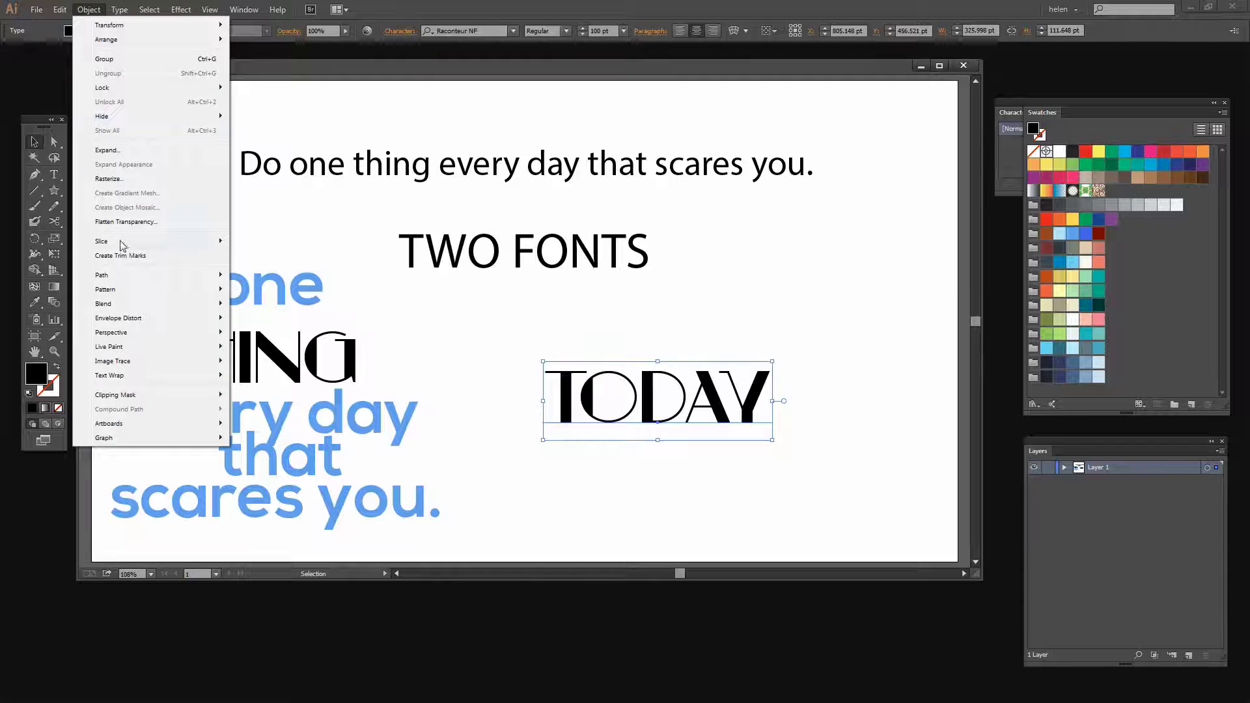
{"action": "mouse_move", "coordinate": [125, 319]}
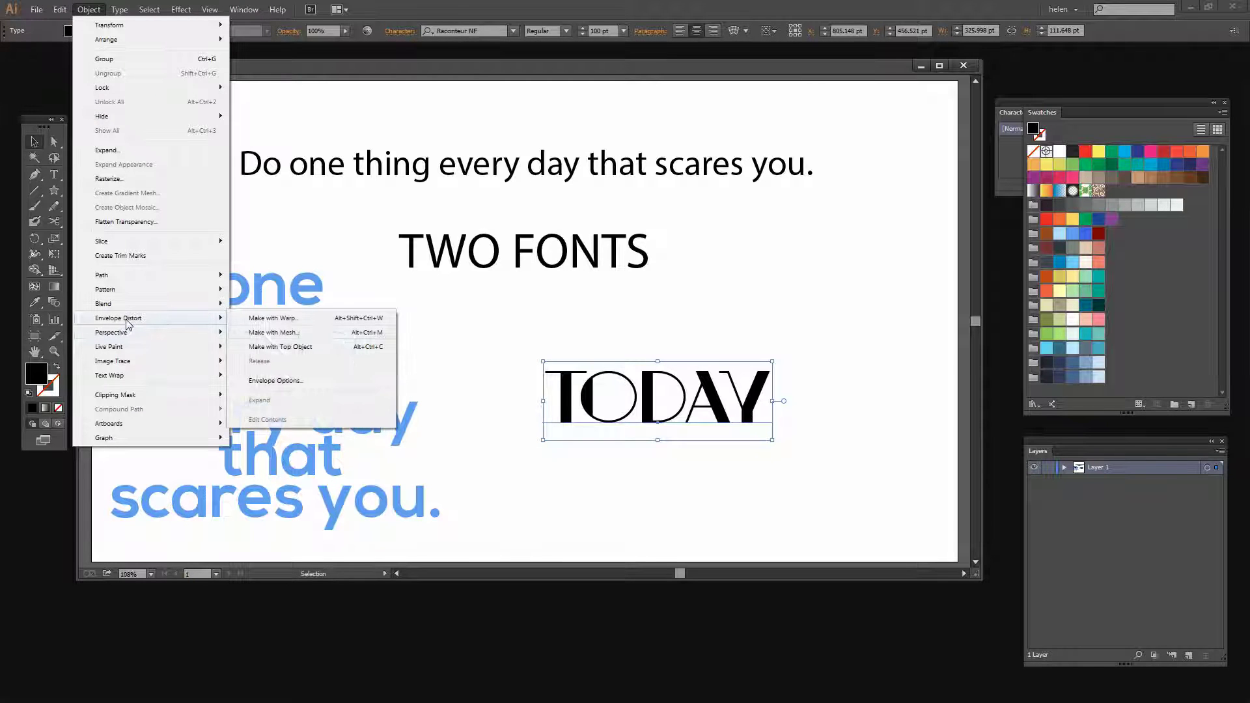
{"action": "left_click", "coordinate": [277, 319]}
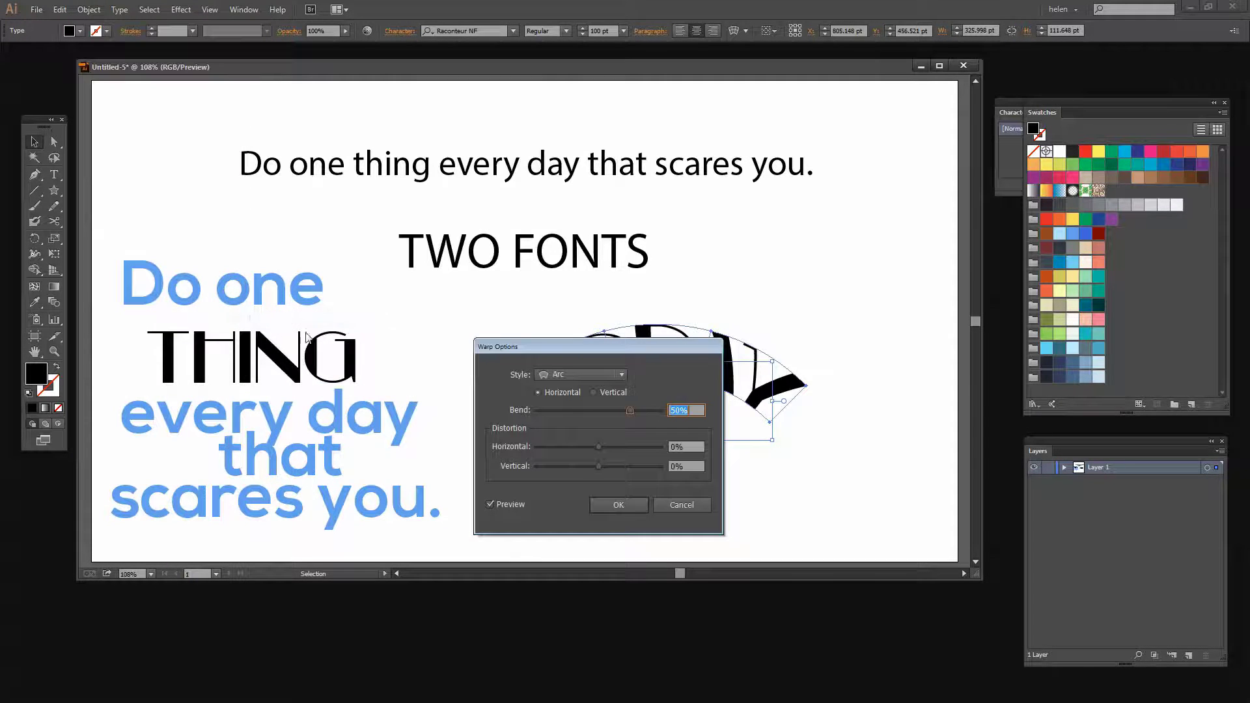
{"action": "left_click_drag", "start_coordinate": [640, 350], "coordinate": [368, 325]}
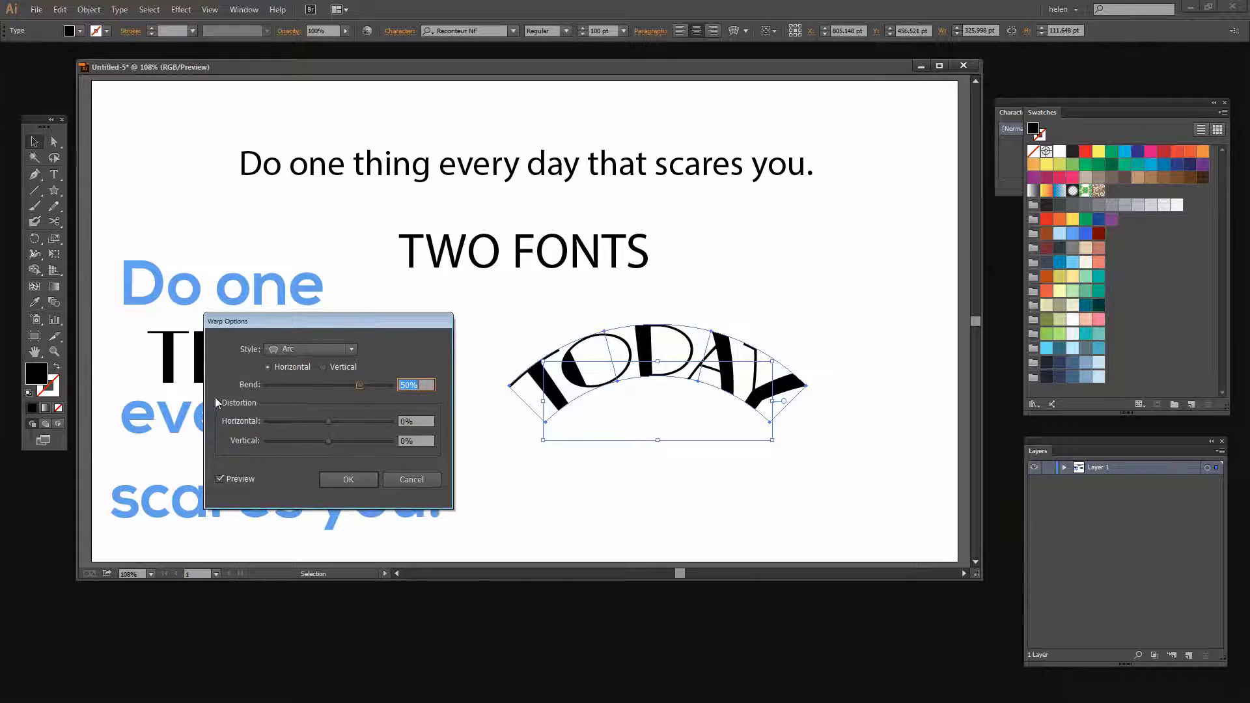
- Try the Arch, Arc and FishEye warp styles on the TODAY text
{"action": "left_click", "coordinate": [330, 350]}
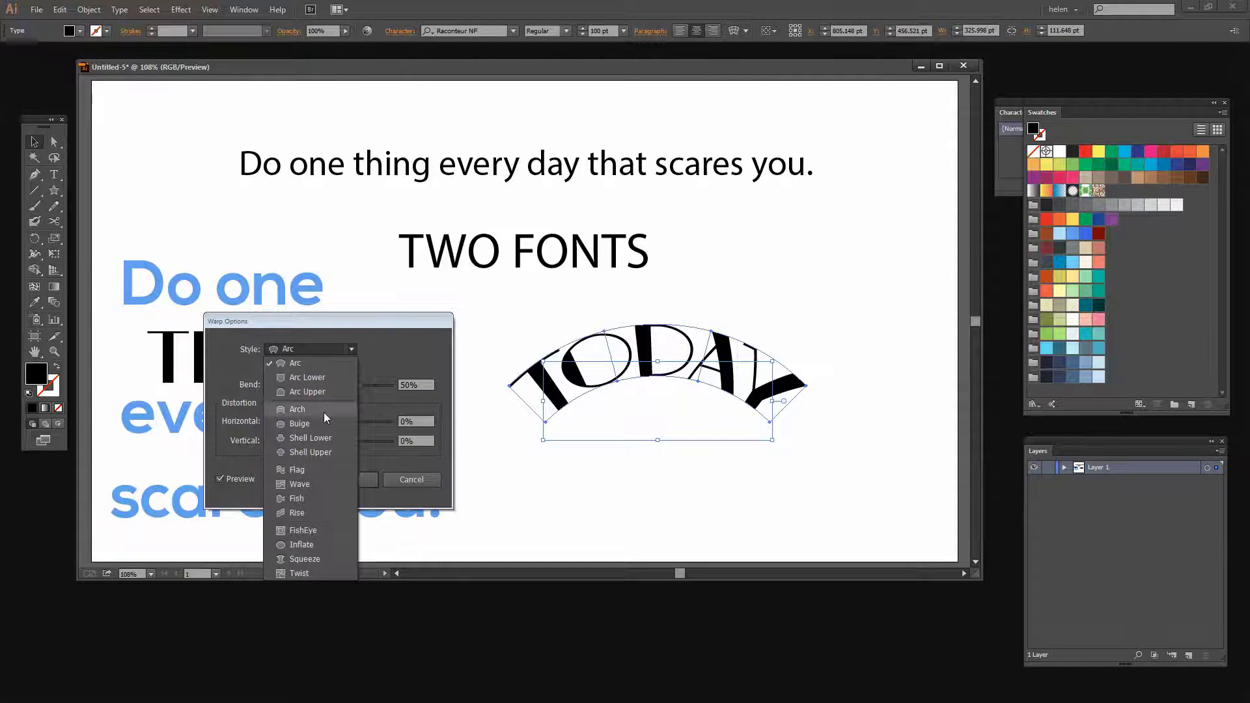
{"action": "left_click", "coordinate": [323, 410]}
{"action": "left_click", "coordinate": [342, 346]}
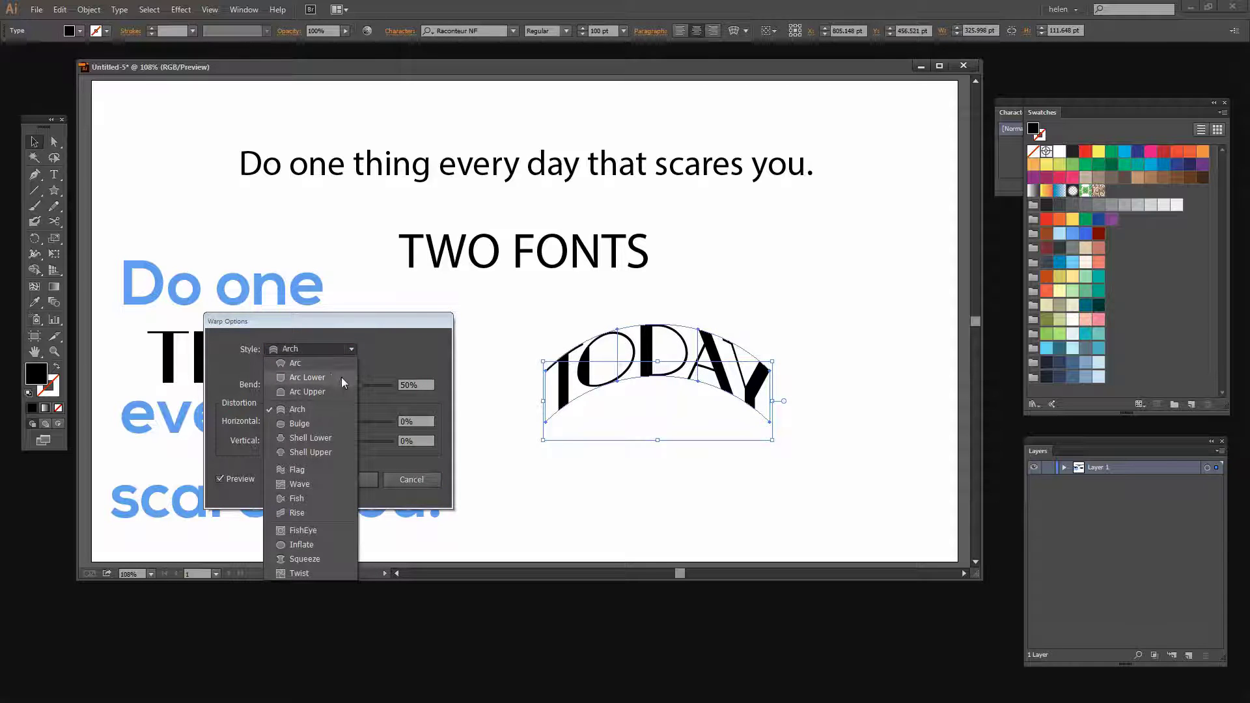
{"action": "left_click", "coordinate": [295, 362]}
{"action": "left_click", "coordinate": [315, 350]}
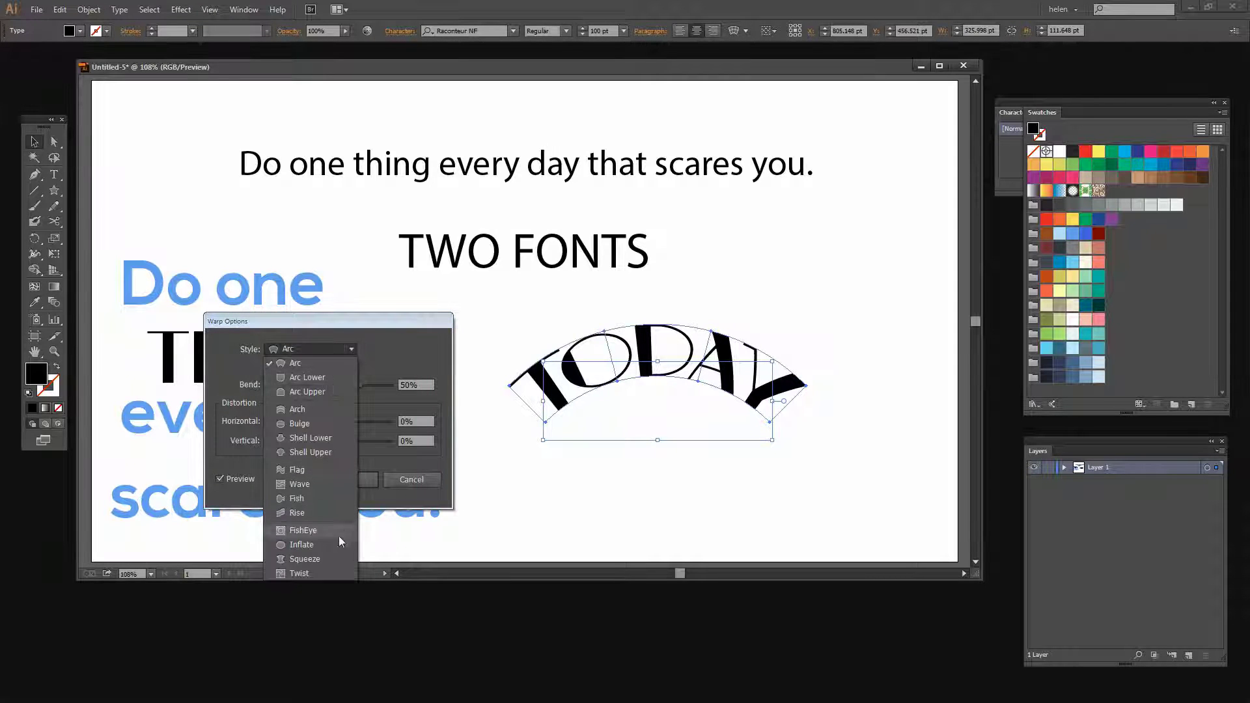
{"action": "left_click", "coordinate": [319, 532]}
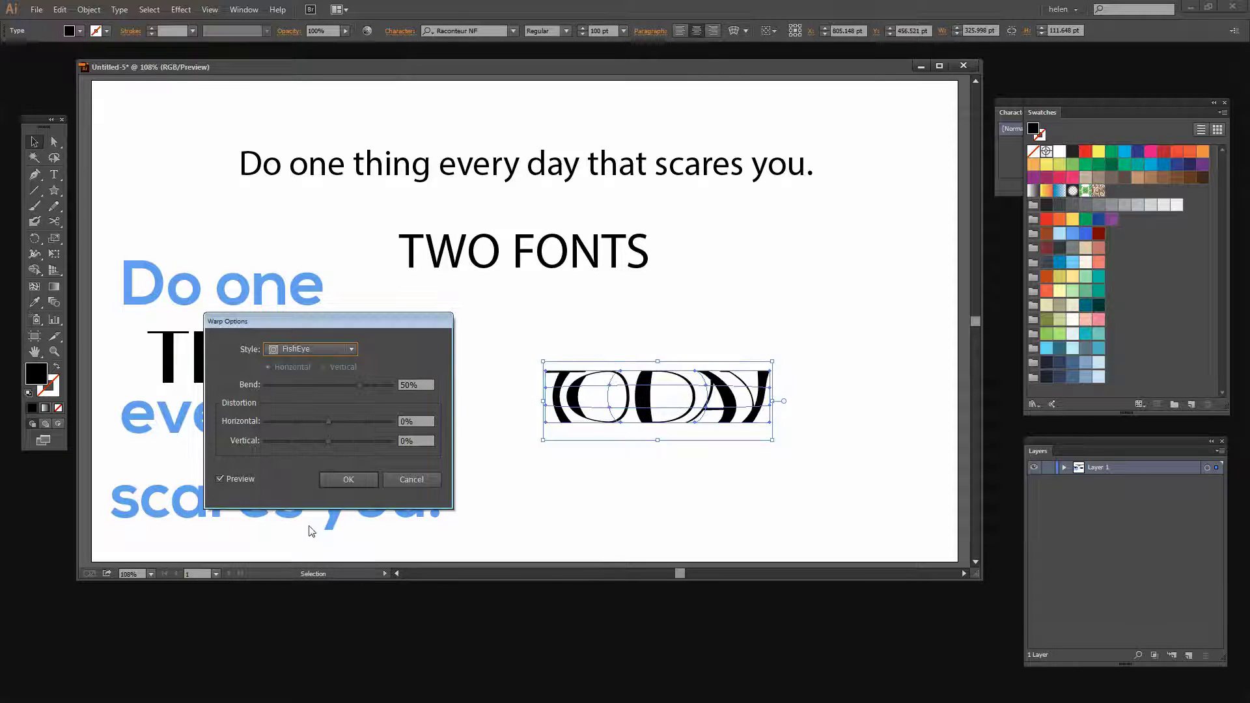
- Warp TODAY with the Inflate style, 15% bend, 45% horizontal distortion and -54% vertical distortion
{"action": "left_click", "coordinate": [319, 349]}
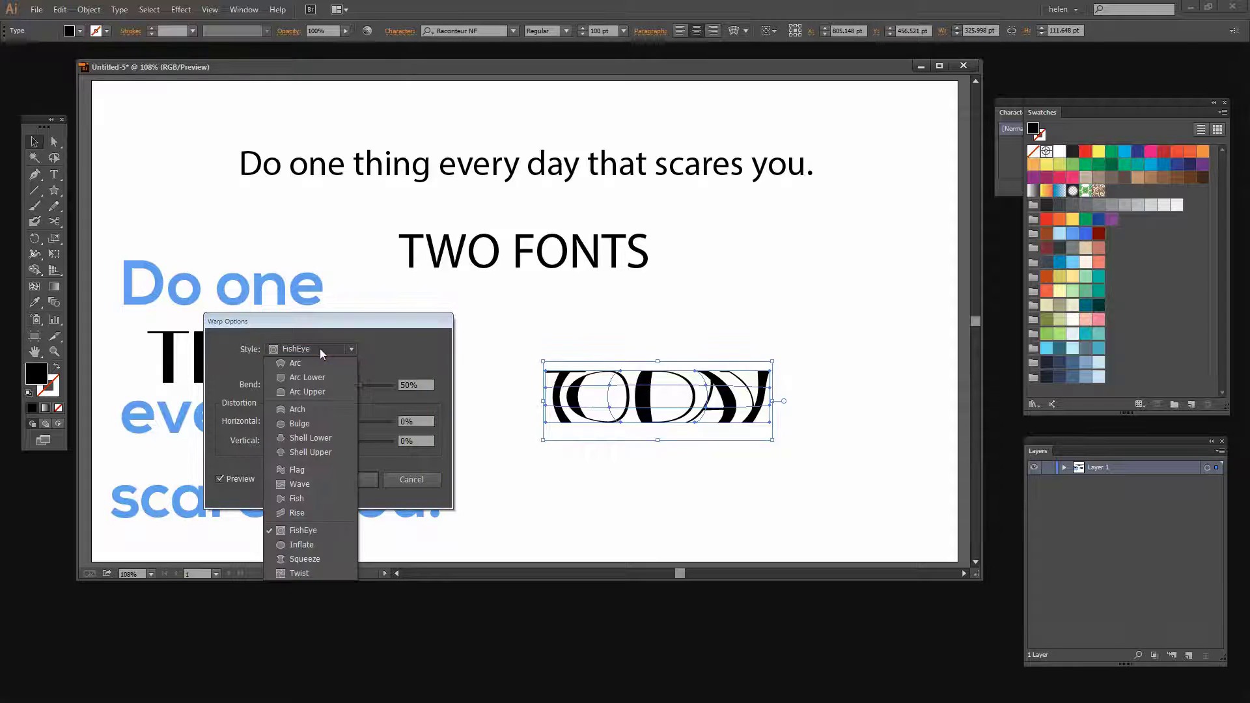
{"action": "left_click", "coordinate": [301, 547]}
{"action": "left_click_drag", "start_coordinate": [358, 382], "coordinate": [295, 443]}
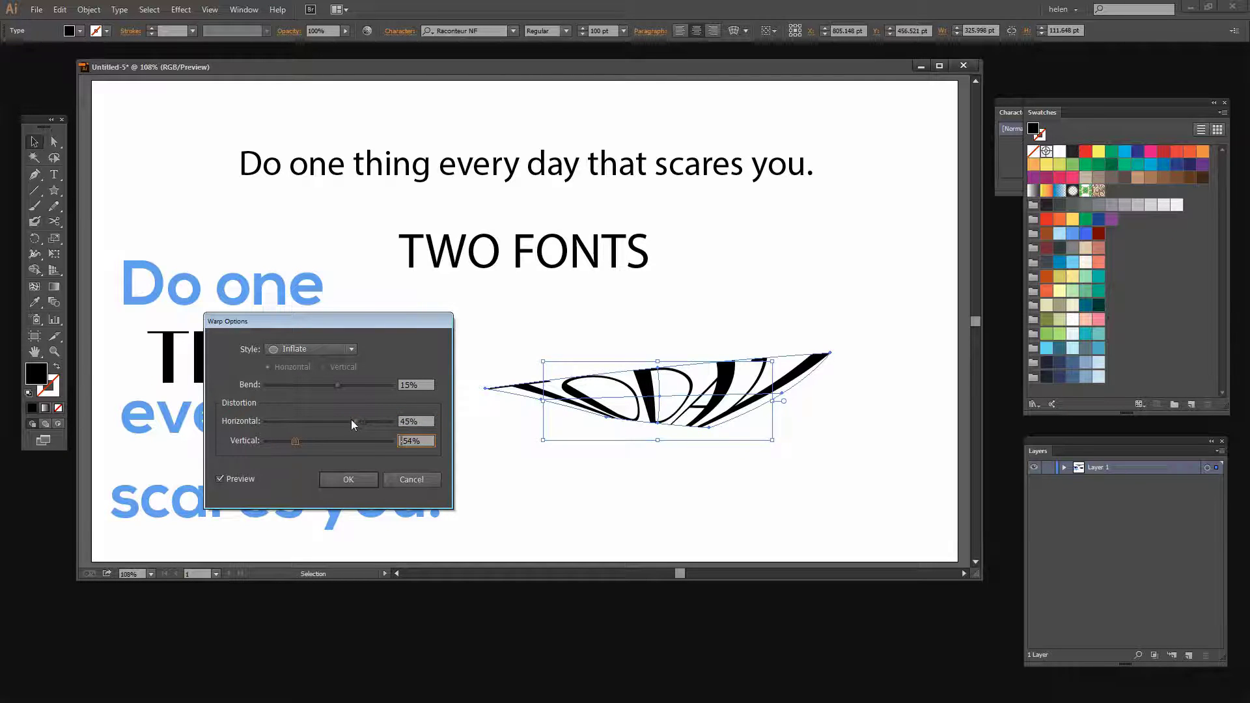
- Warp TODAY with the Arc style, 23% bend and 0% horizontal and vertical distortion, and move the warped text down and to the right
{"action": "left_click", "coordinate": [318, 350]}
{"action": "left_click", "coordinate": [293, 347]}
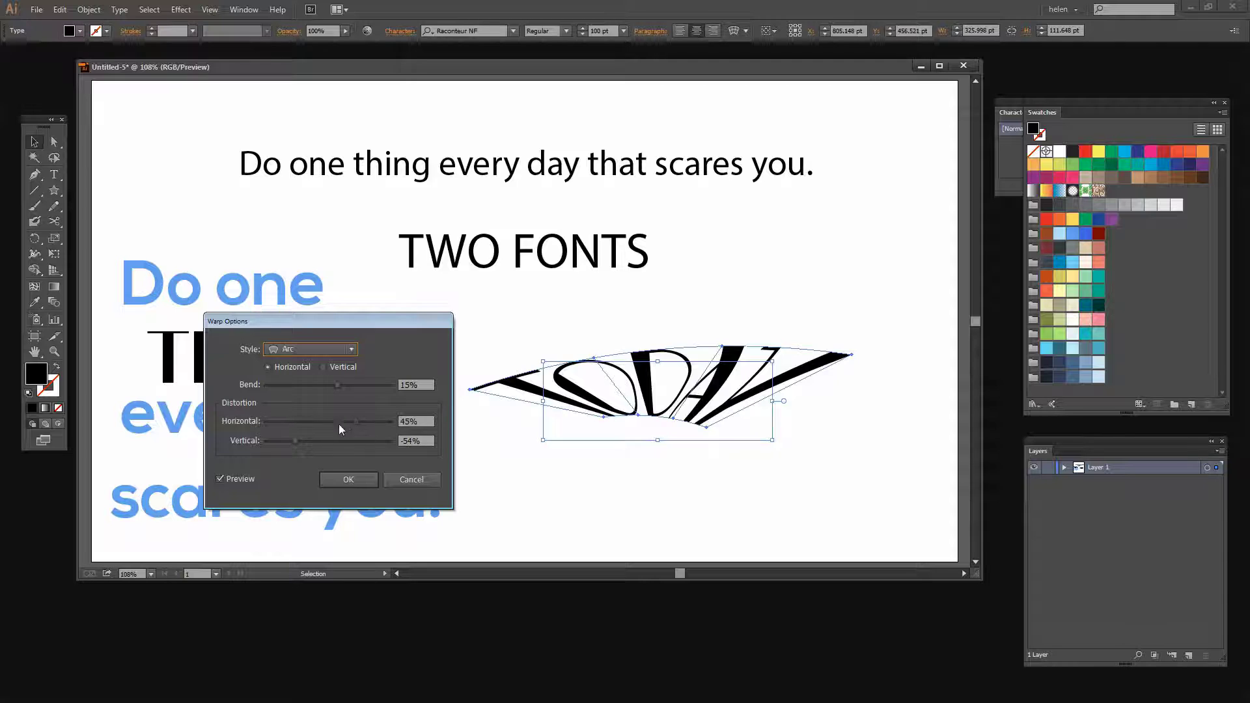
{"action": "double_click", "coordinate": [409, 422]}
{"action": "type", "text": "0"}
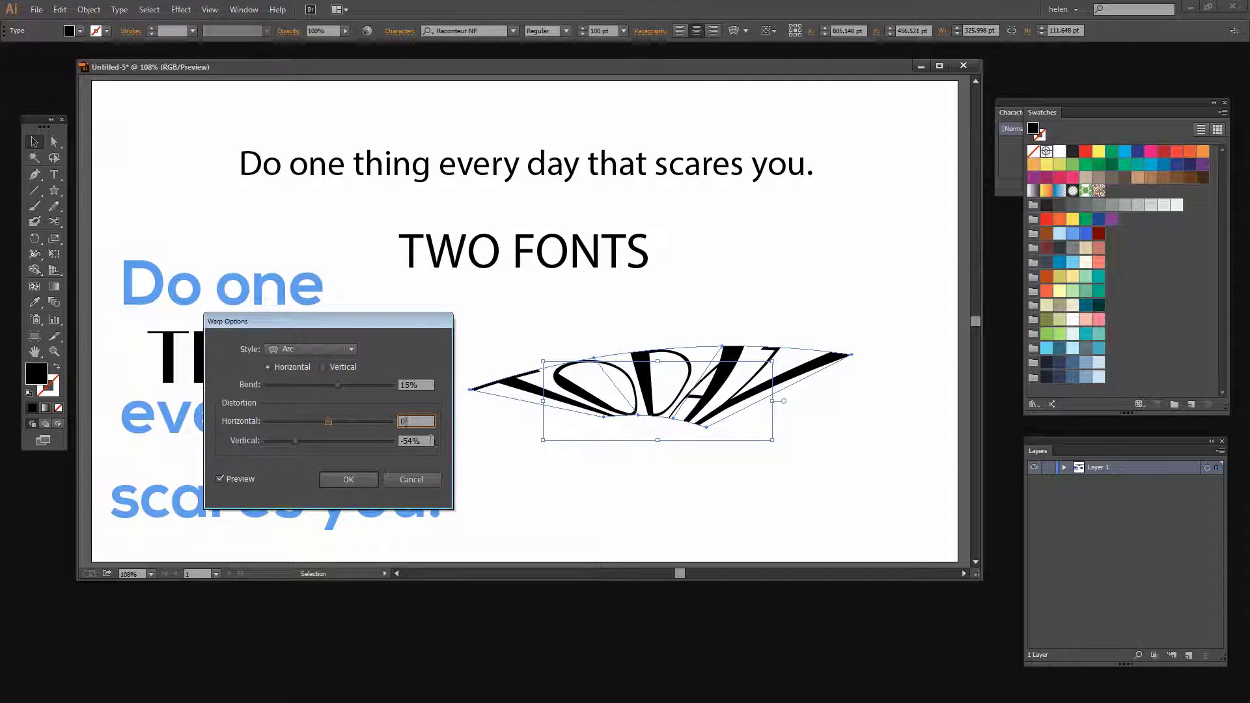
{"action": "double_click", "coordinate": [411, 441]}
{"action": "type", "text": "0"}
{"action": "left_click_drag", "start_coordinate": [338, 385], "coordinate": [343, 385]}
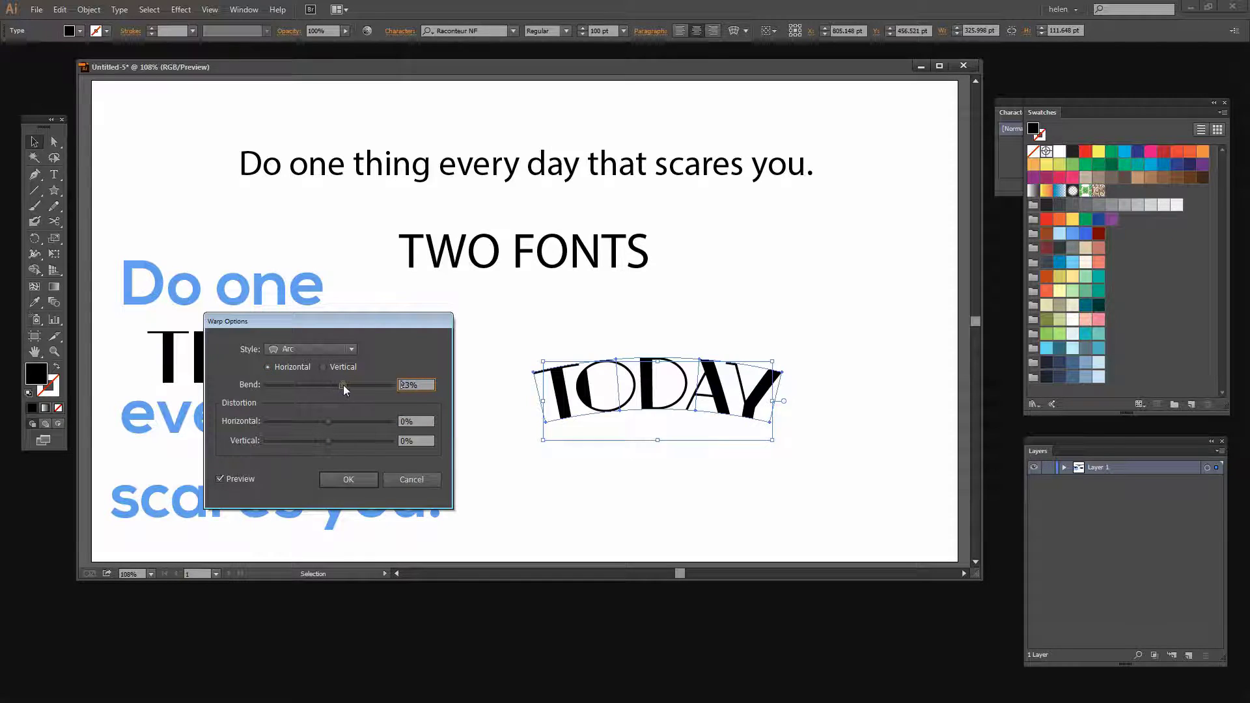
{"action": "left_click", "coordinate": [353, 480]}
{"action": "left_click", "coordinate": [521, 485]}
{"action": "left_click_drag", "start_coordinate": [616, 386], "coordinate": [690, 433]}
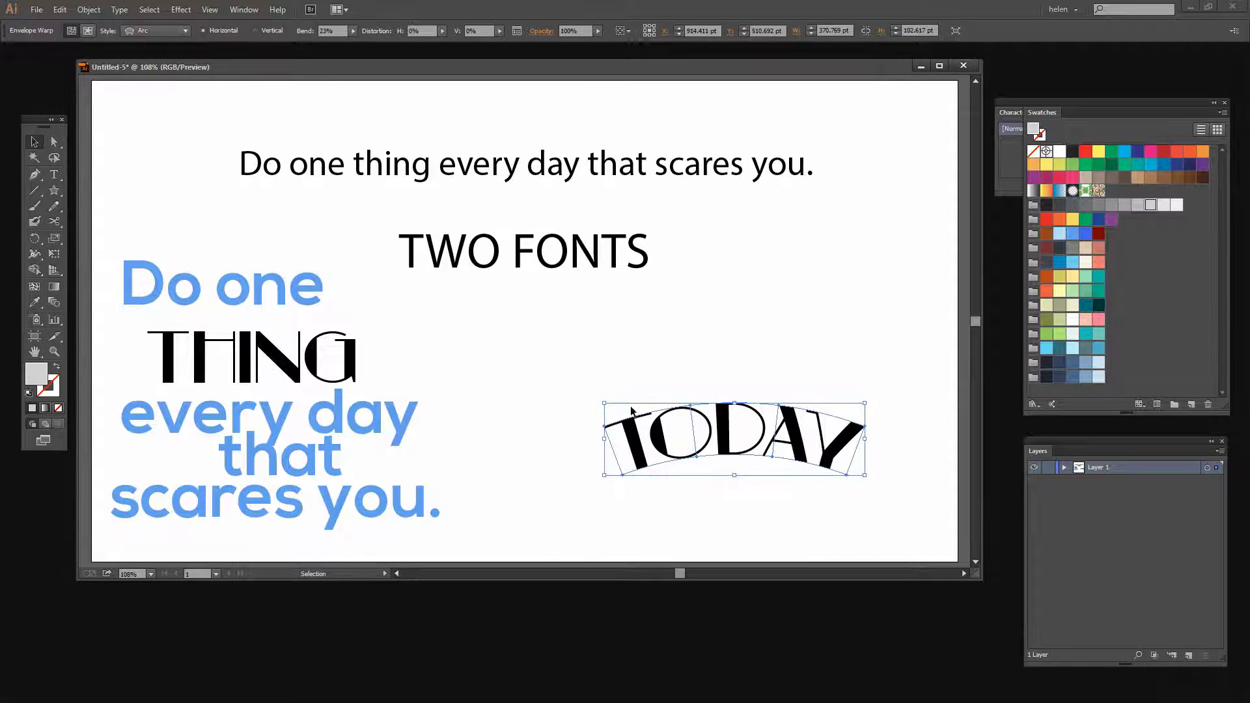
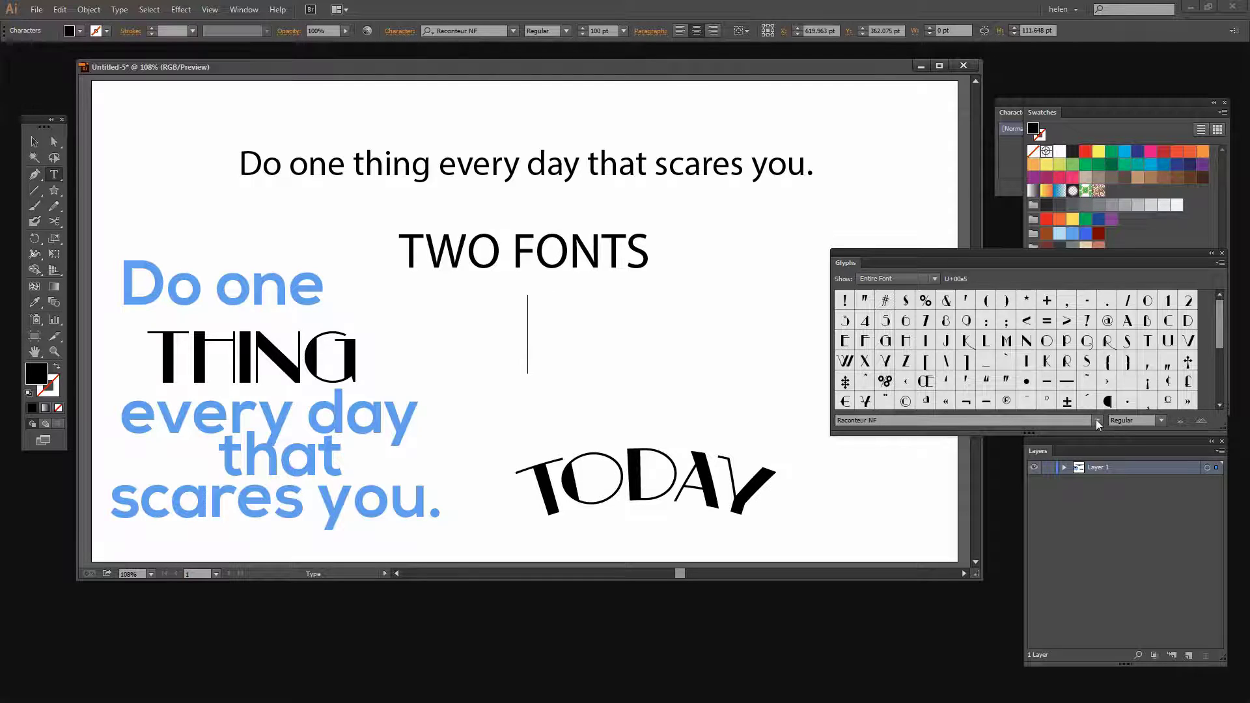
- Show the glyphs of the KG Flavor and Frames font and insert the curled moustache glyph at the text cursor
{"action": "left_click", "coordinate": [1098, 421]}
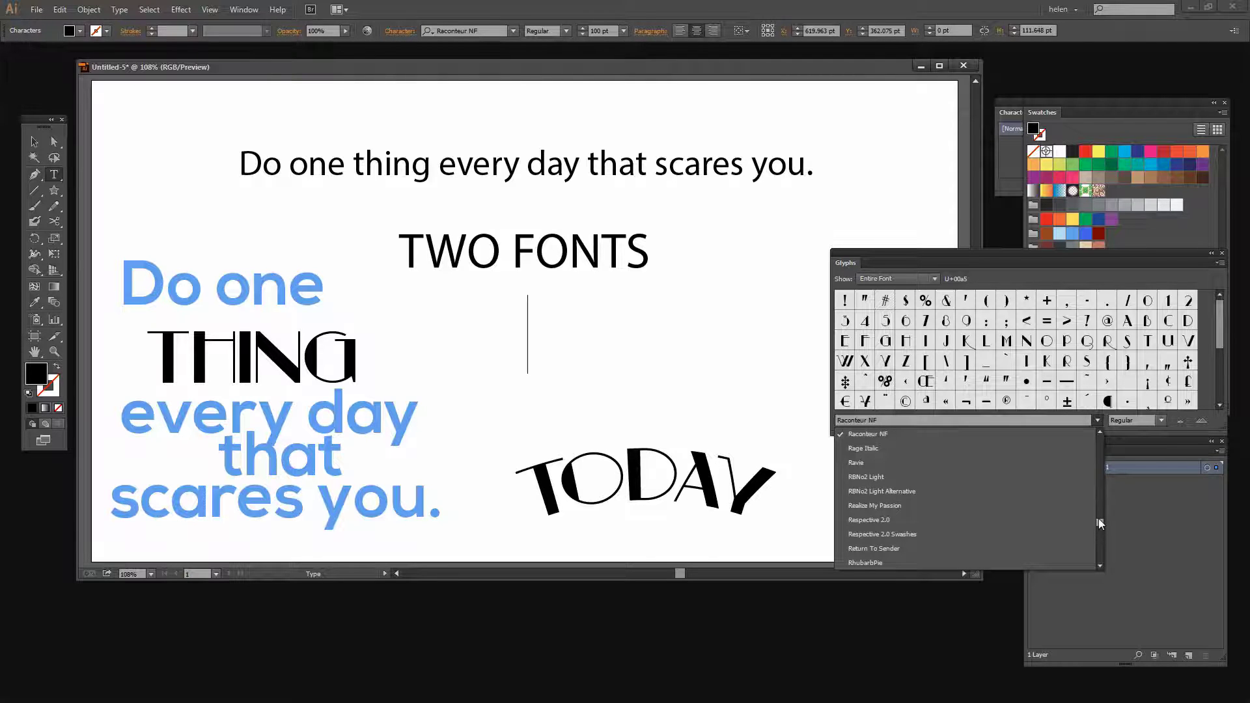
{"action": "left_click_drag", "start_coordinate": [1099, 520], "coordinate": [1097, 493]}
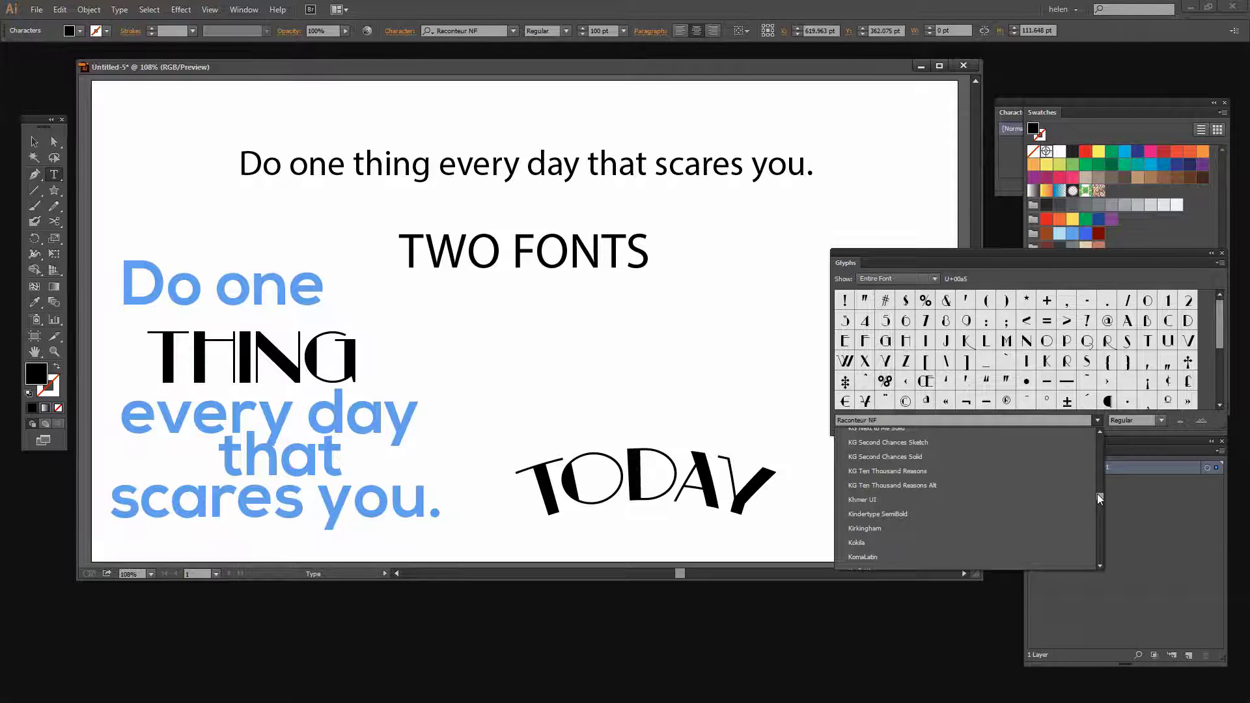
{"action": "left_click", "coordinate": [1099, 431]}
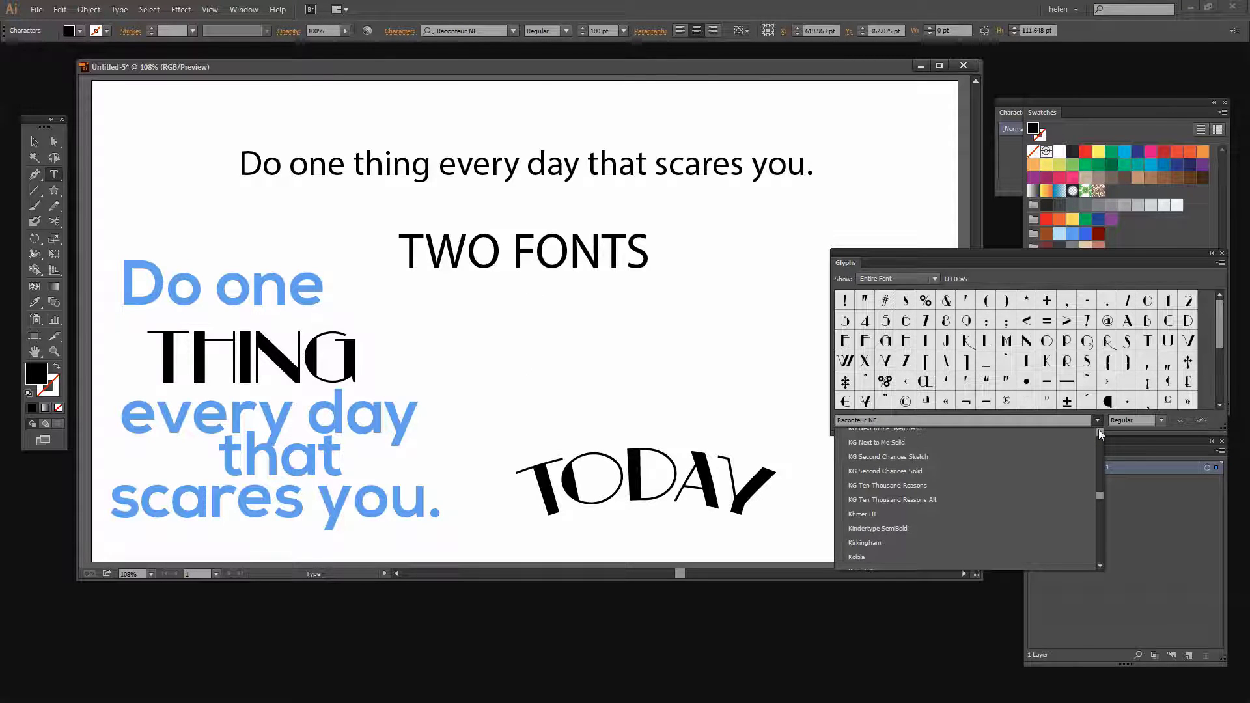
{"action": "left_click", "coordinate": [1100, 431]}
{"action": "left_click", "coordinate": [1099, 431]}
{"action": "left_click", "coordinate": [1099, 431]}
{"action": "left_click", "coordinate": [1100, 431]}
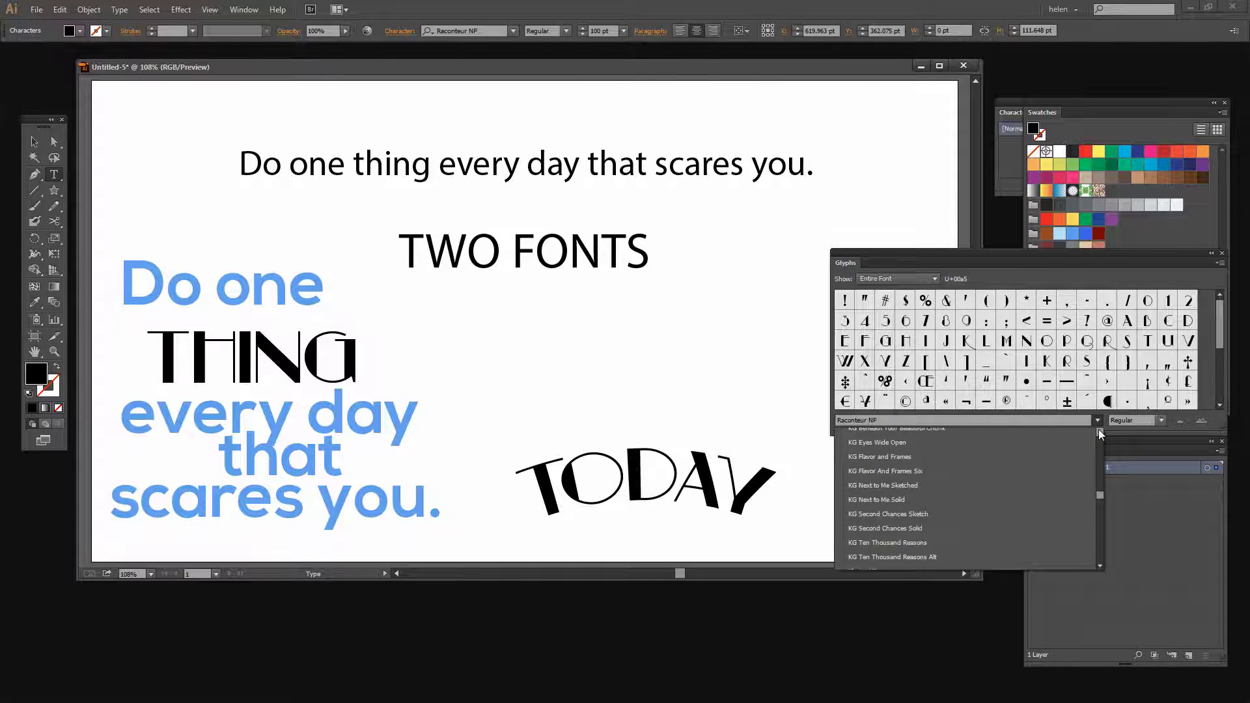
{"action": "left_click", "coordinate": [880, 456]}
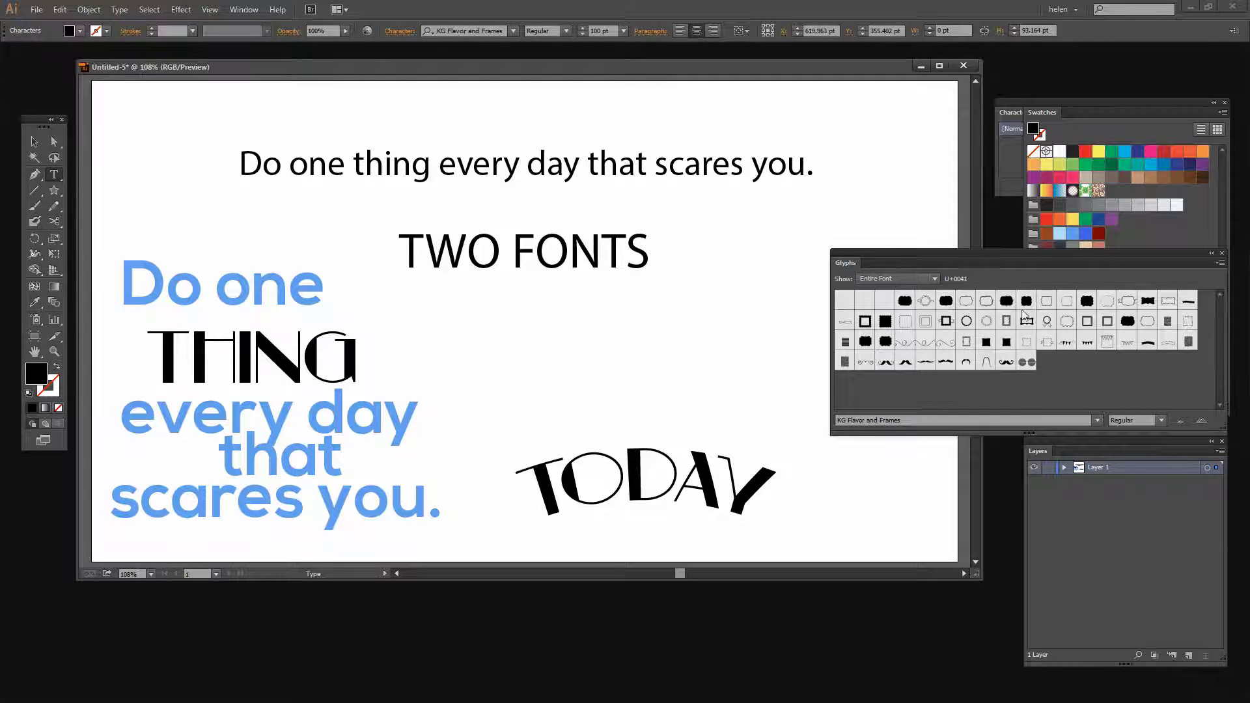
{"action": "left_click", "coordinate": [1006, 363]}
{"action": "double_click", "coordinate": [1007, 362]}
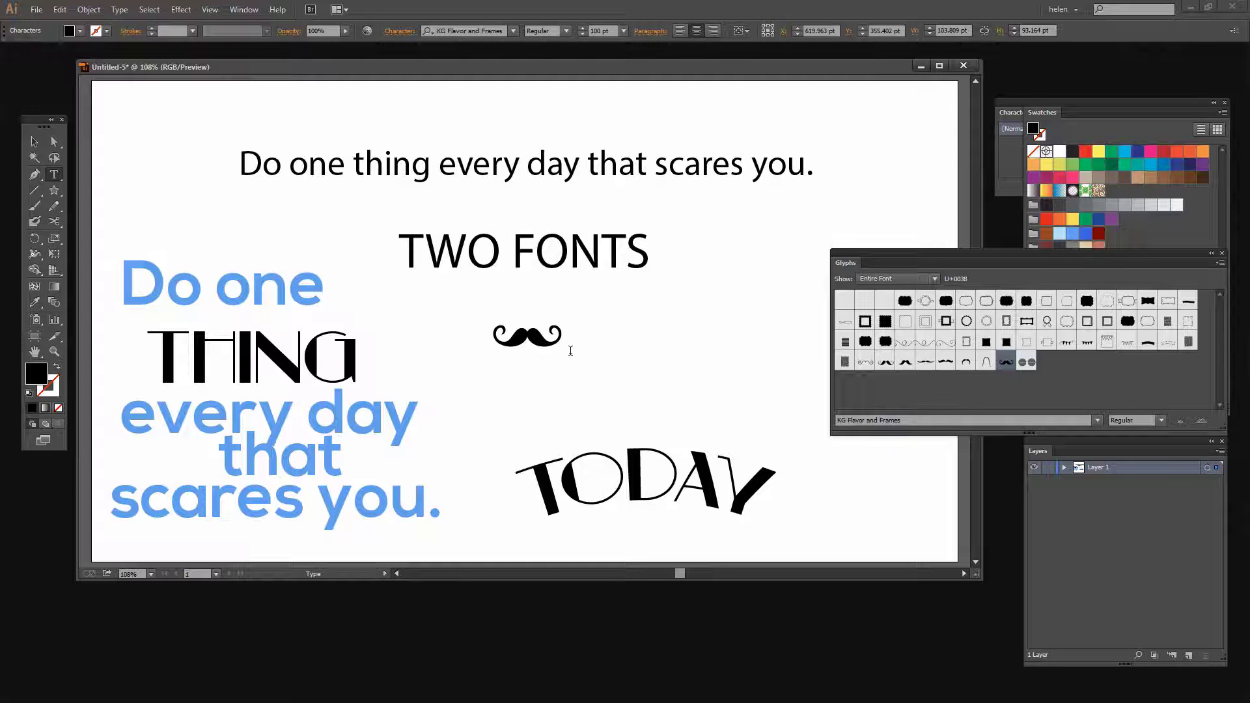
- Set the font size of the moustache glyph to 160 pt
{"action": "left_click_drag", "start_coordinate": [562, 337], "coordinate": [506, 336]}
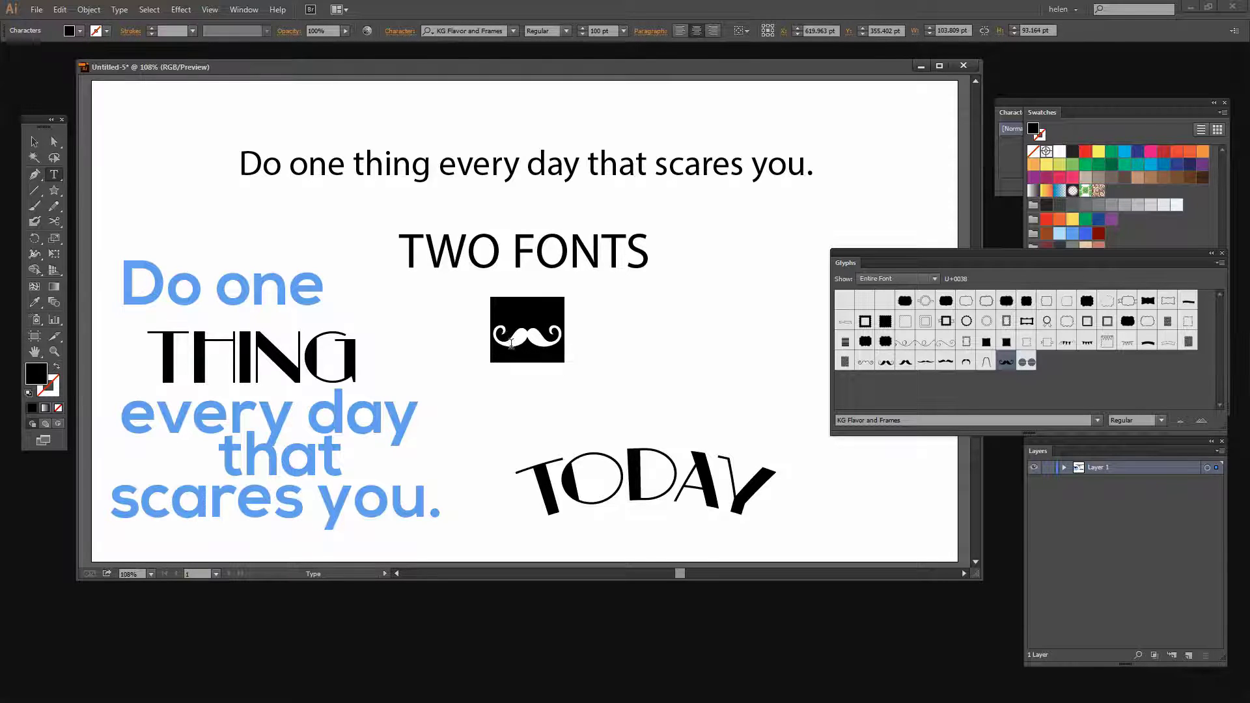
{"action": "left_click", "coordinate": [603, 30]}
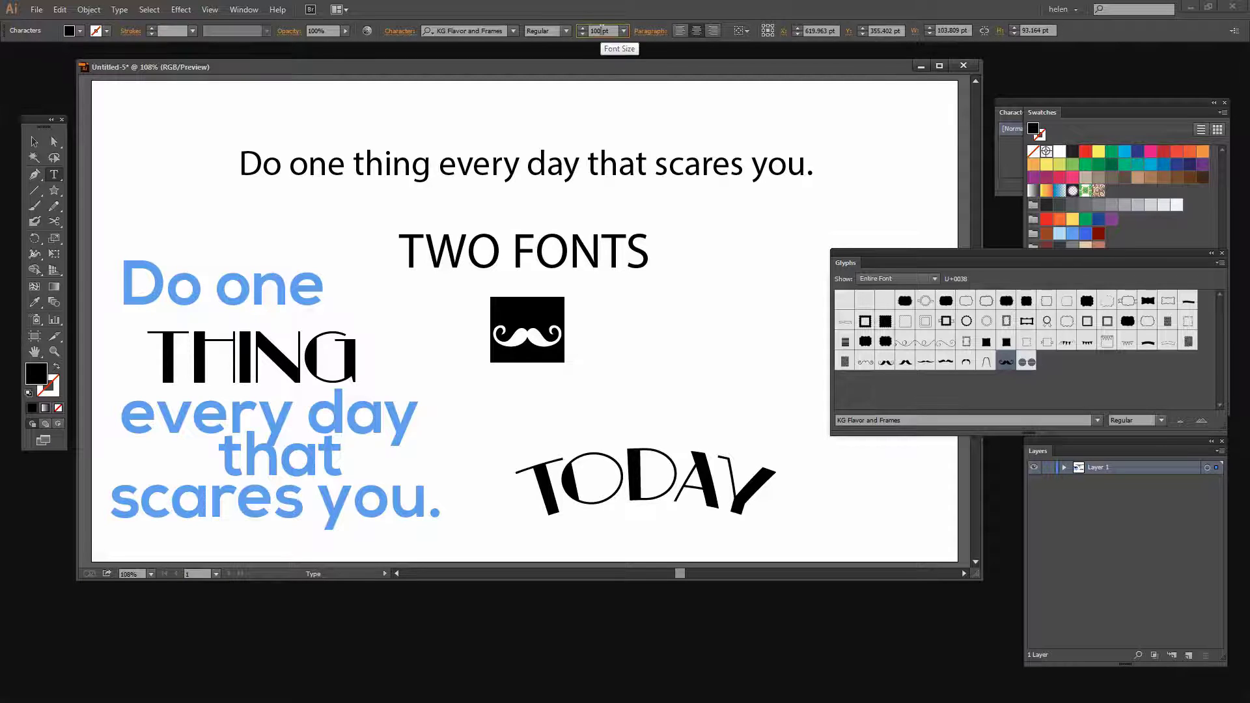
{"action": "type", "text": "110"}
{"action": "key", "text": "Return"}
{"action": "type", "text": "160"}
{"action": "key", "text": "Return"}
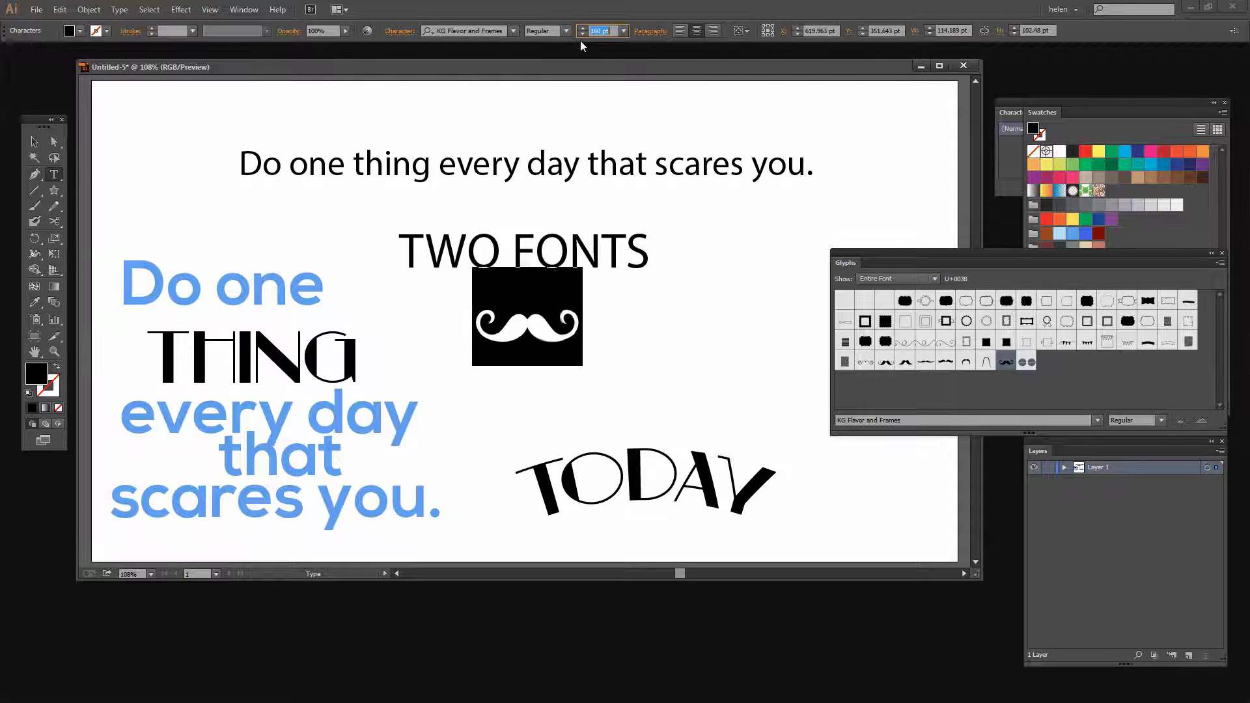
- Move the moustache down and slightly right, clear of the TWO FONTS text, and deselect it
{"action": "left_click", "coordinate": [34, 141]}
{"action": "left_click_drag", "start_coordinate": [555, 342], "coordinate": [568, 386]}
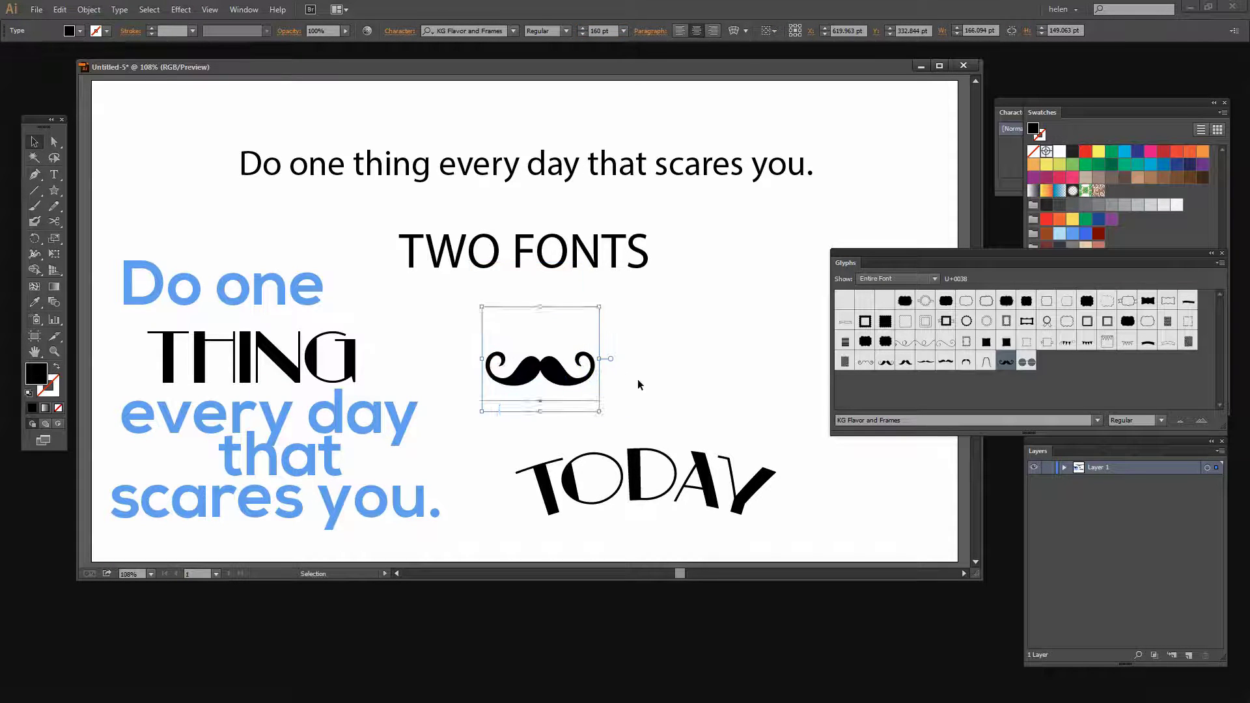
{"action": "left_click", "coordinate": [638, 379]}
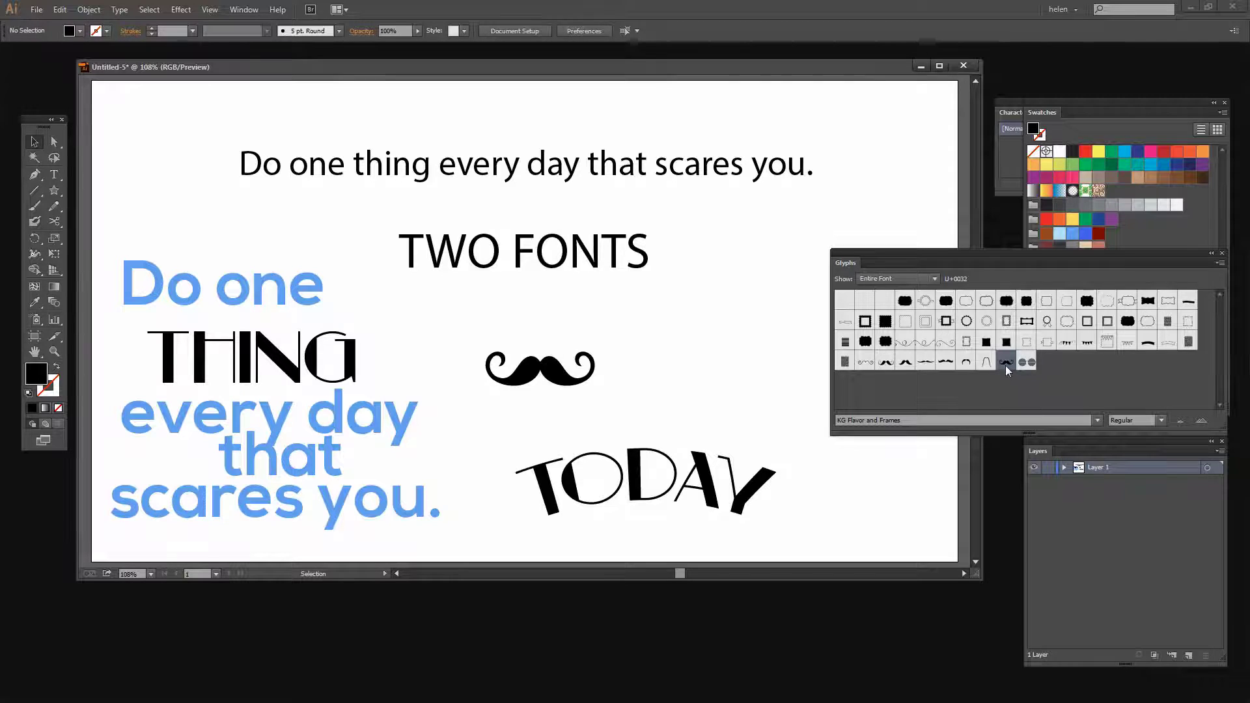
- Move the Glyphs panel off the artboard and close it
{"action": "left_click_drag", "start_coordinate": [976, 263], "coordinate": [999, 379]}
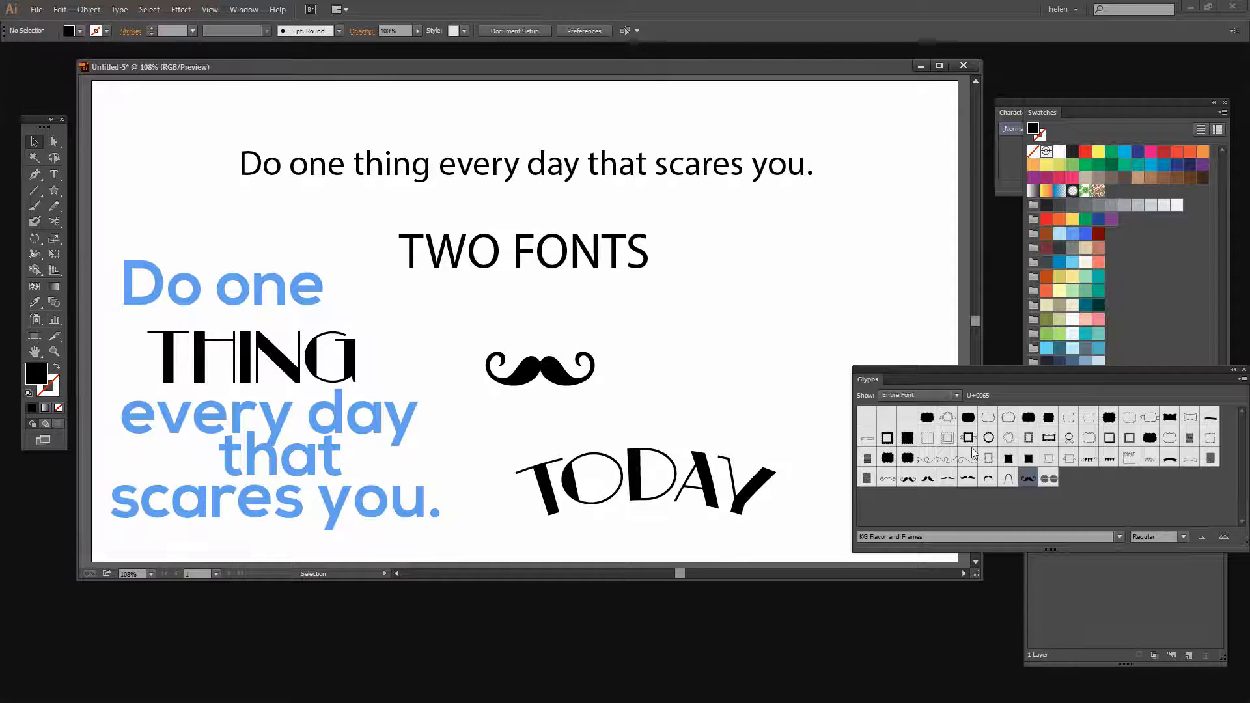
{"action": "left_click", "coordinate": [1158, 368]}
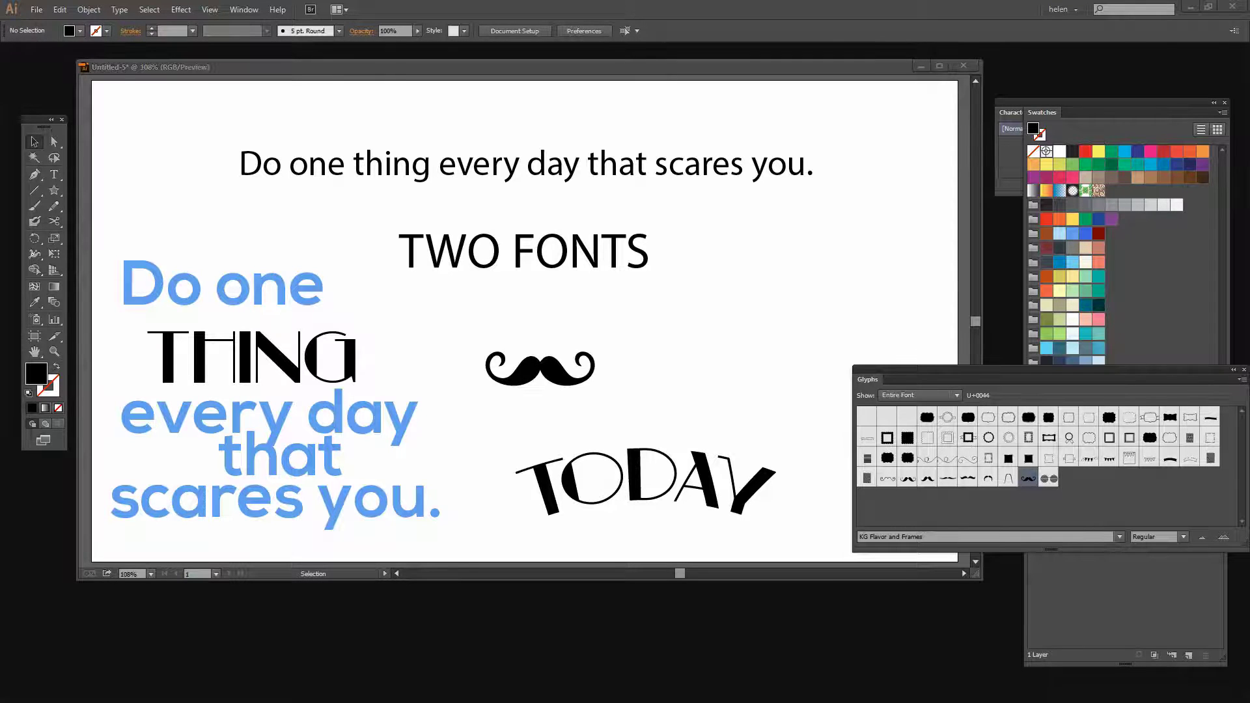
{"action": "left_click", "coordinate": [1244, 369]}
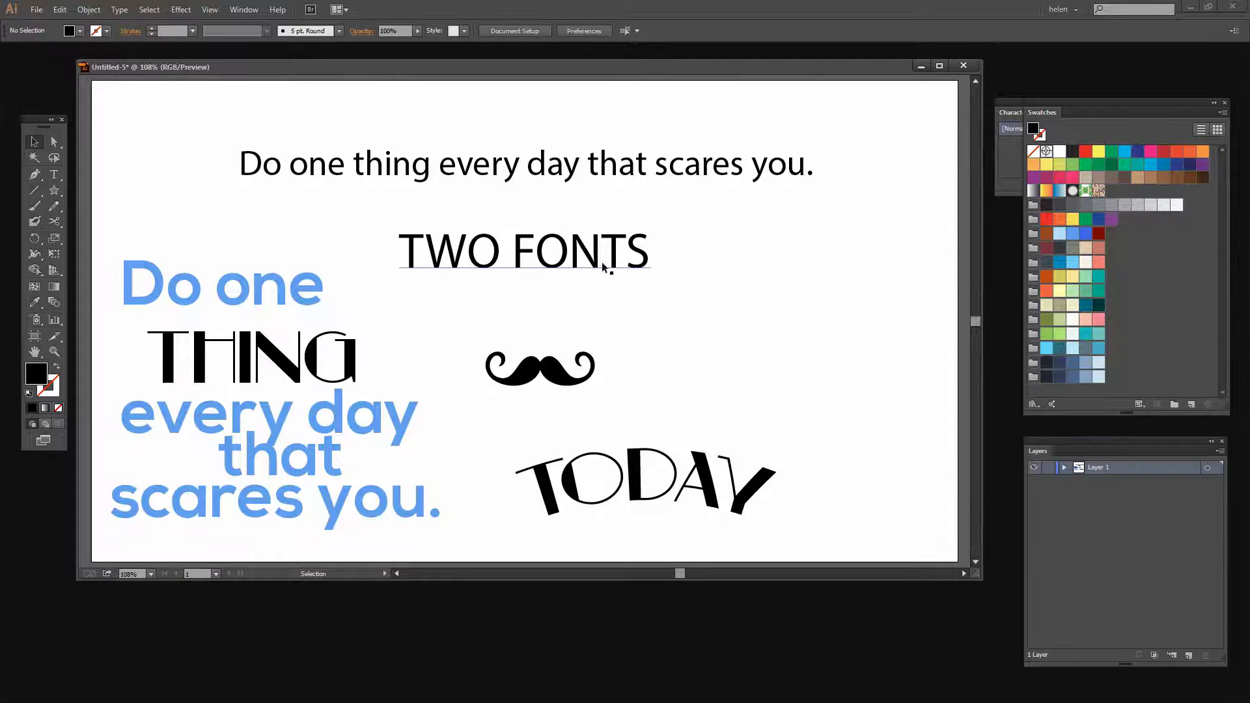
- Set the font of the TWO FONTS text to KG Second Chances Sketch
{"action": "left_click", "coordinate": [470, 258]}
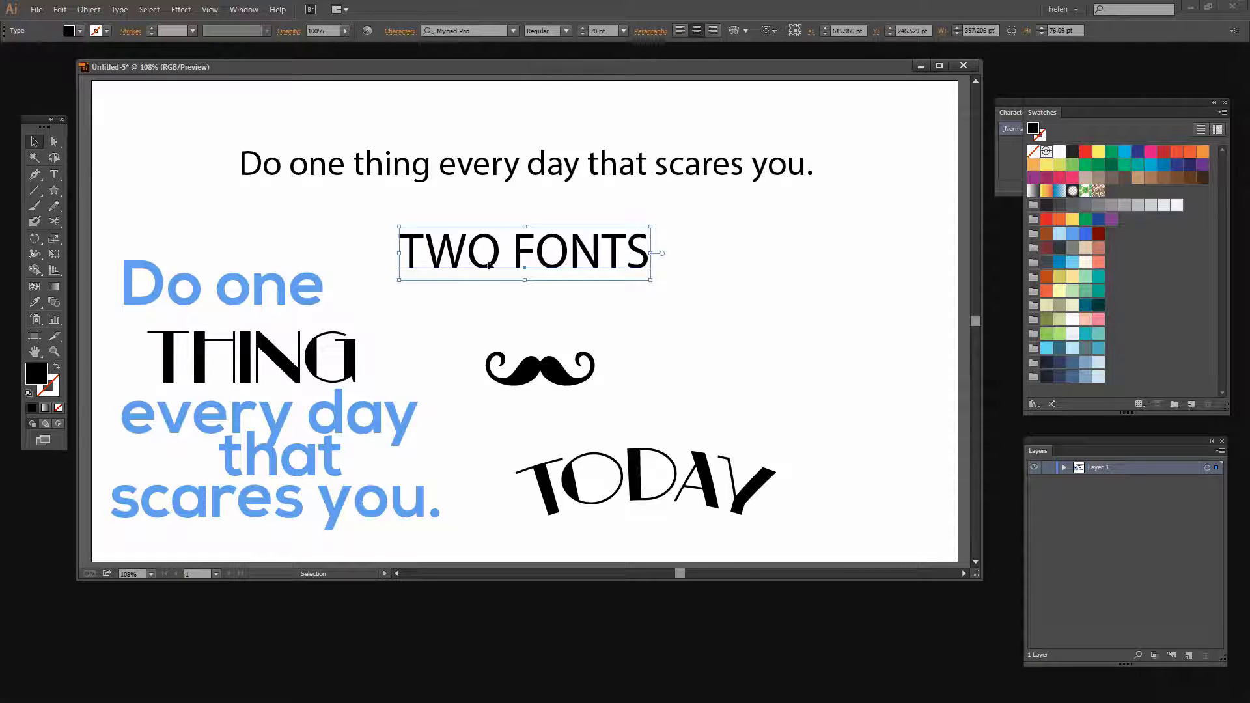
{"action": "left_click", "coordinate": [513, 30]}
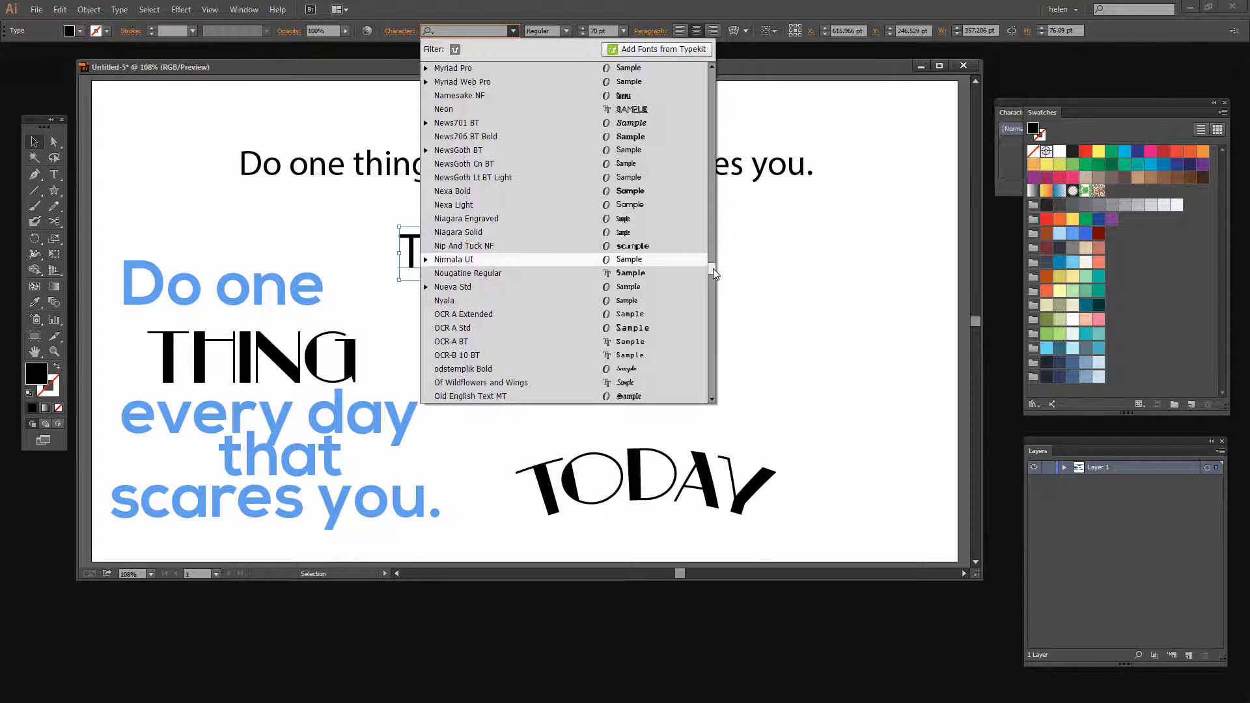
{"action": "left_click_drag", "start_coordinate": [713, 268], "coordinate": [710, 220]}
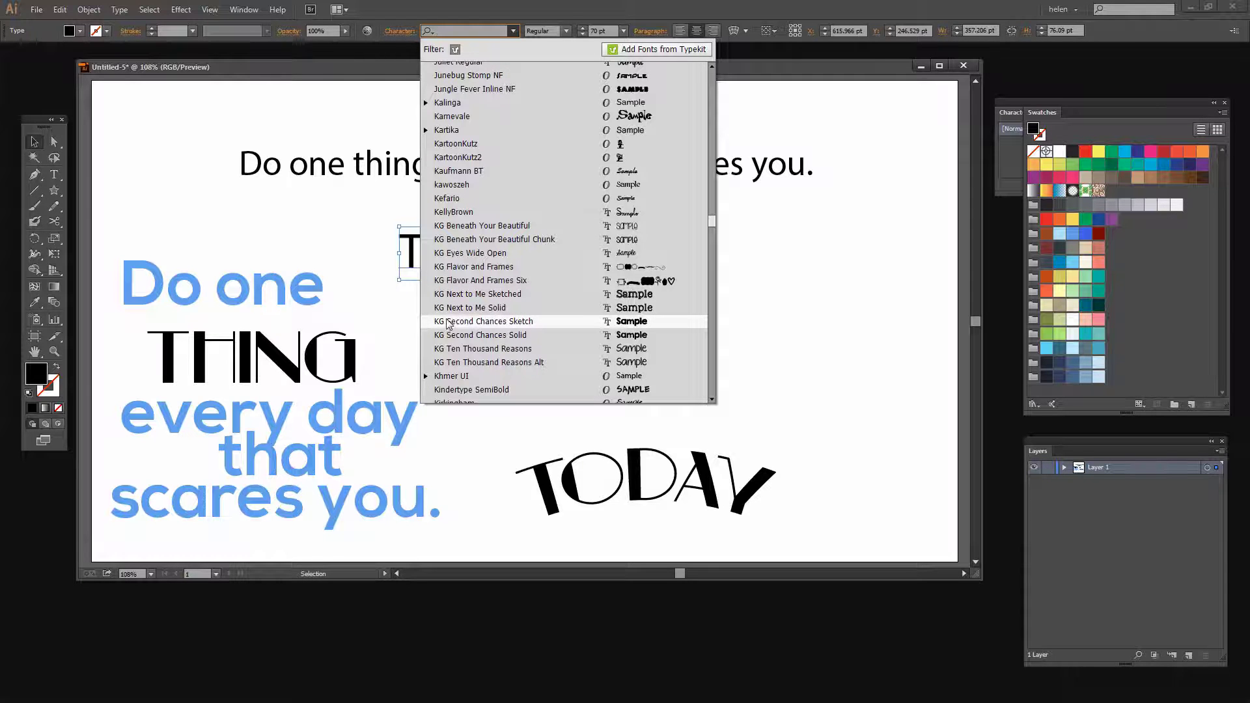
{"action": "left_click", "coordinate": [526, 323]}
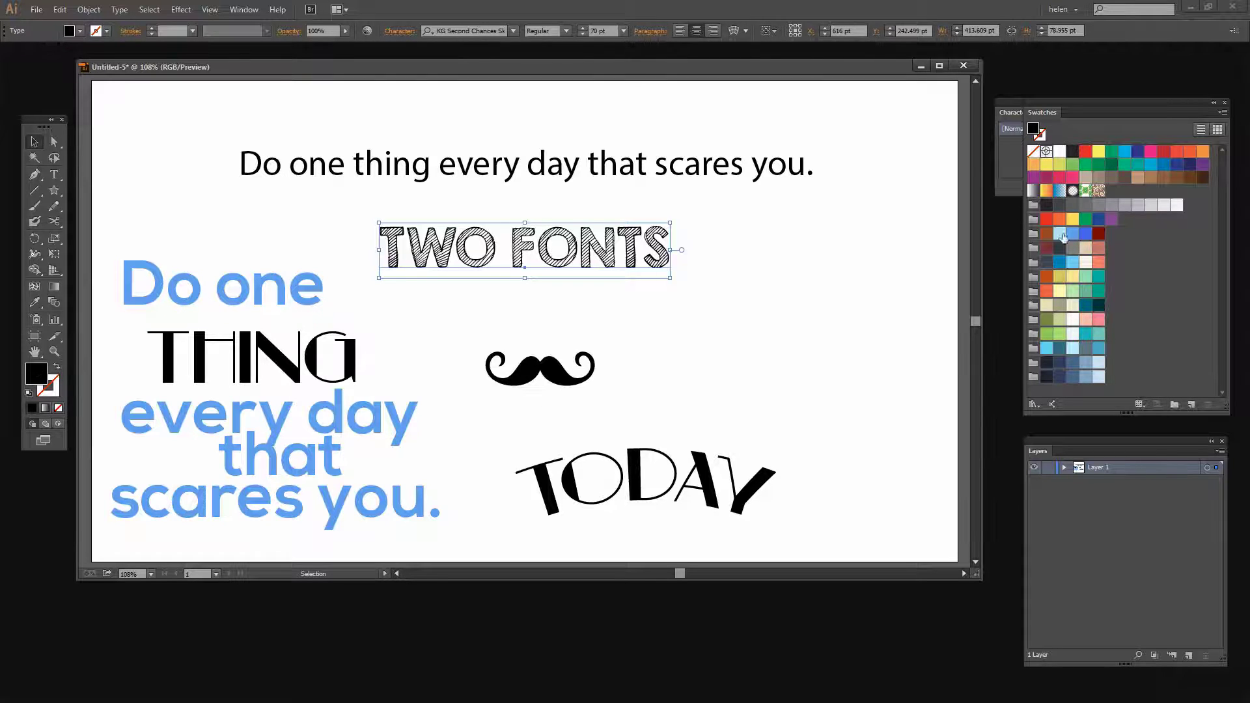
- Fill the TWO FONTS text with dark red and briefly try that color as its stroke instead of its fill
{"action": "left_click", "coordinate": [1085, 234]}
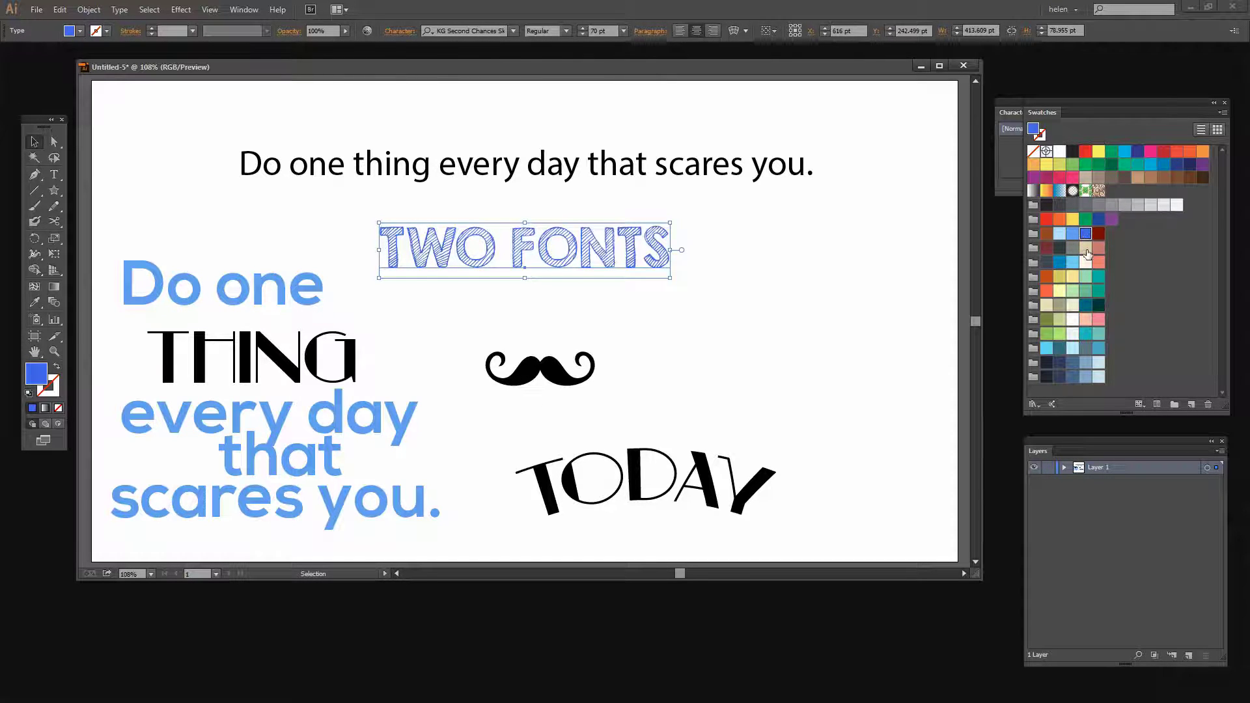
{"action": "left_click", "coordinate": [1099, 234]}
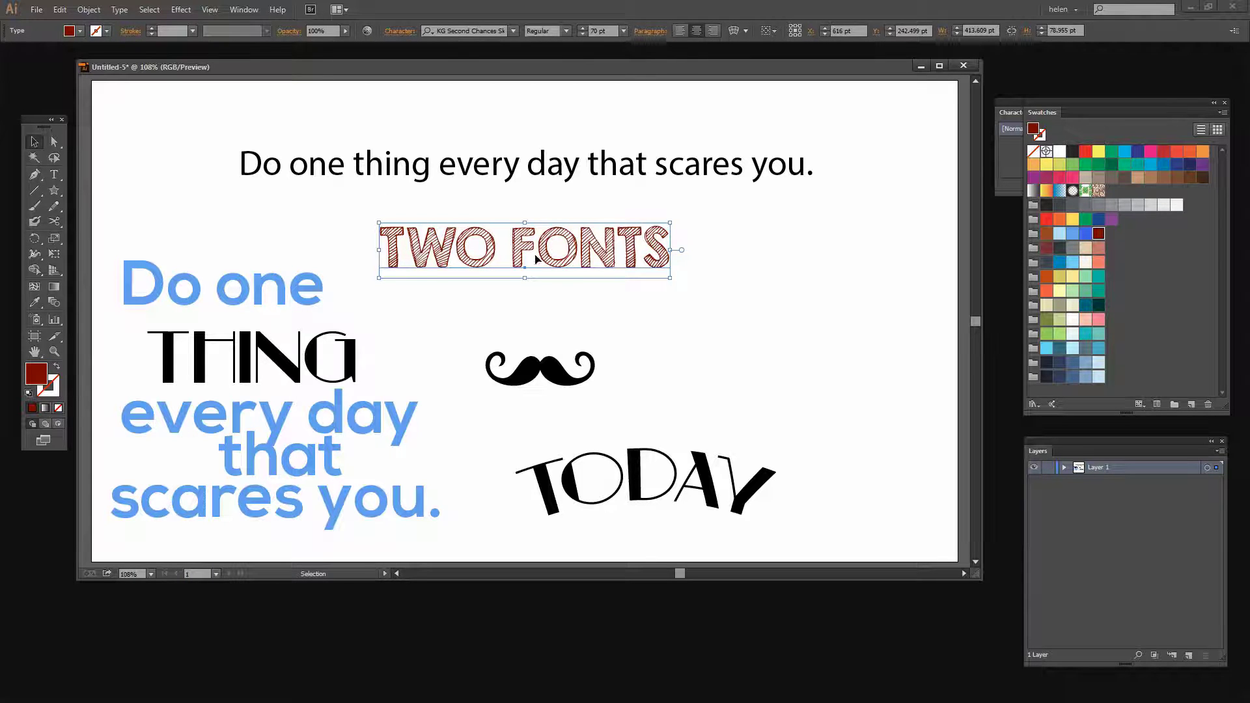
{"action": "left_click", "coordinate": [55, 368]}
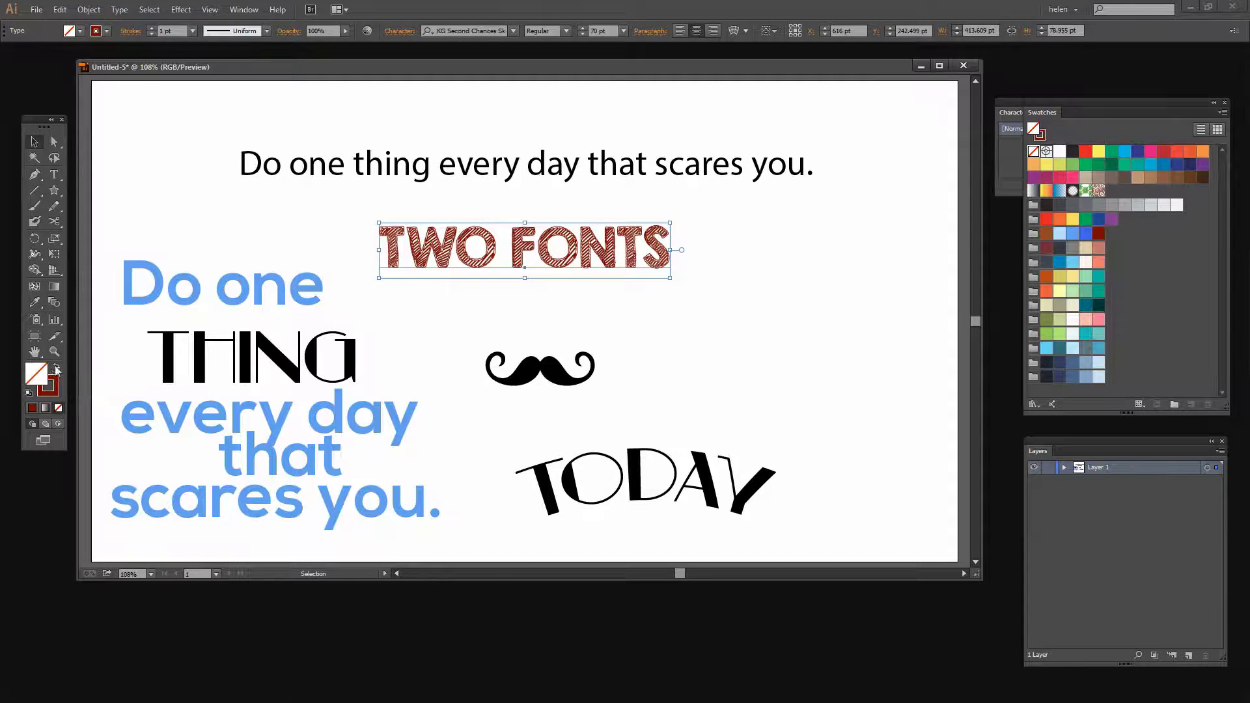
{"action": "left_click", "coordinate": [55, 369]}
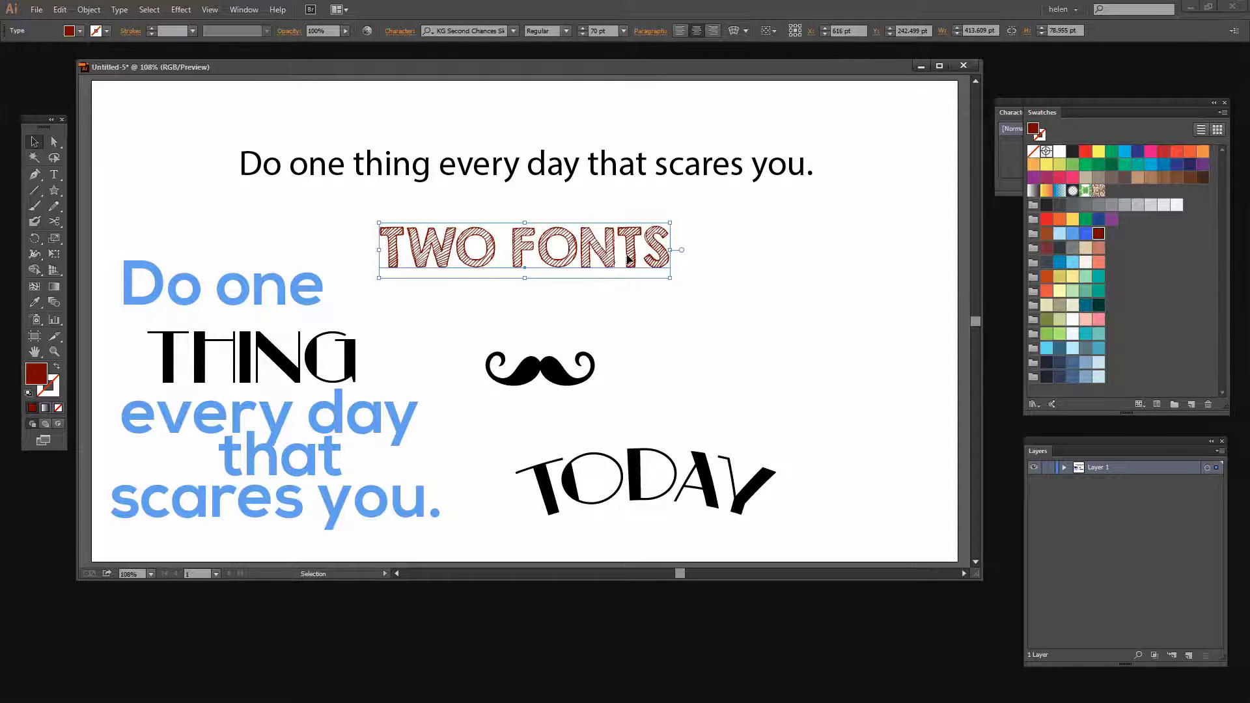
- Expand Layer 1 with the Layers panel placed beside the text, and duplicate the TWO FONTS object
{"action": "left_click_drag", "start_coordinate": [1113, 450], "coordinate": [769, 215]}
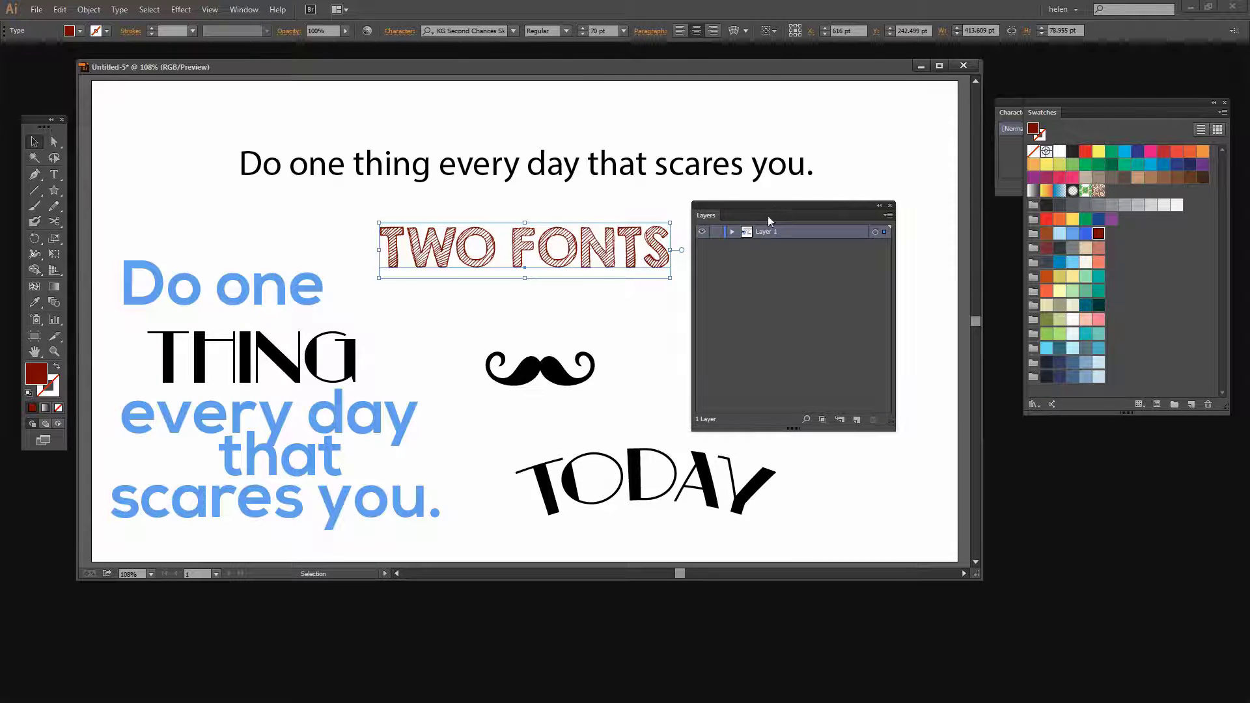
{"action": "left_click", "coordinate": [732, 232]}
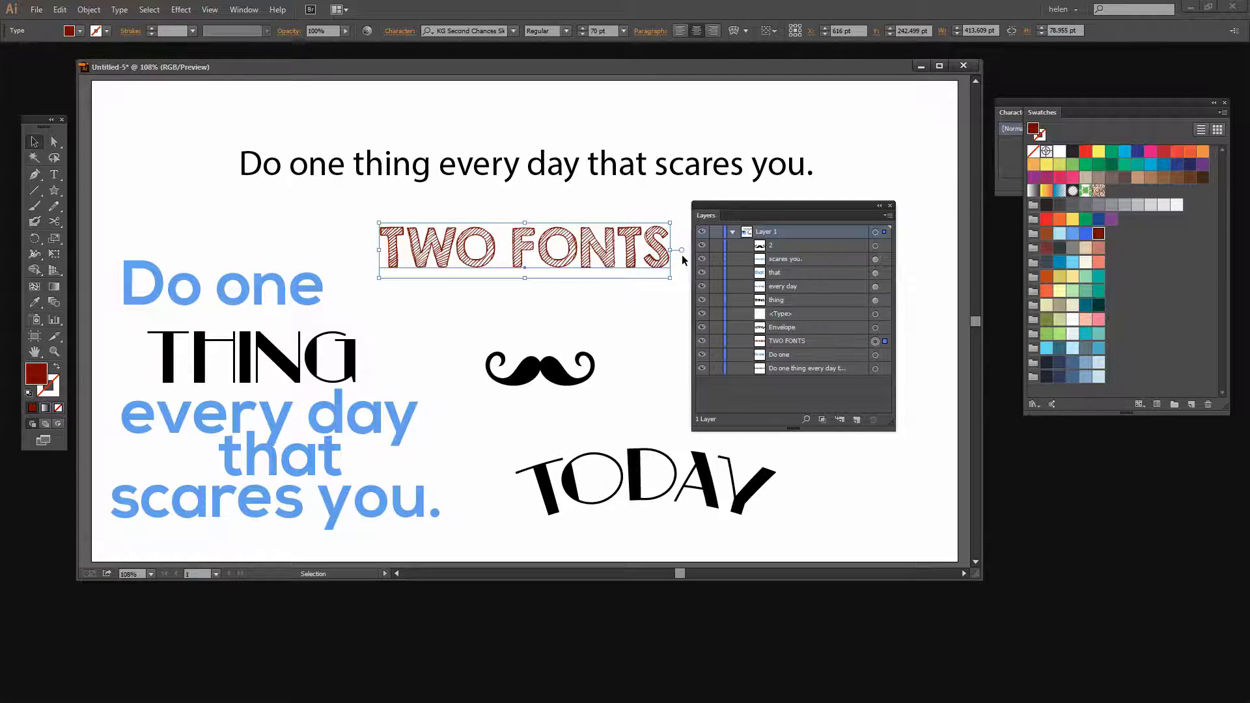
{"action": "left_click", "coordinate": [781, 341]}
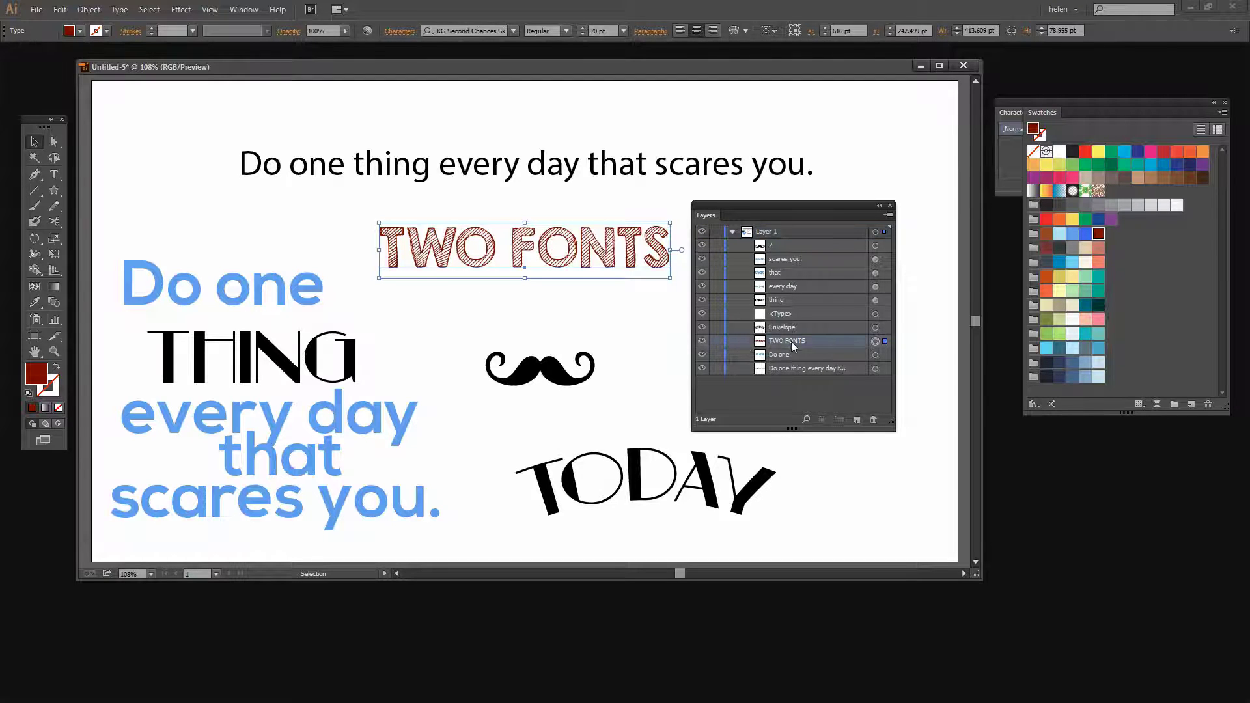
{"action": "left_click_drag", "start_coordinate": [832, 340], "coordinate": [857, 419]}
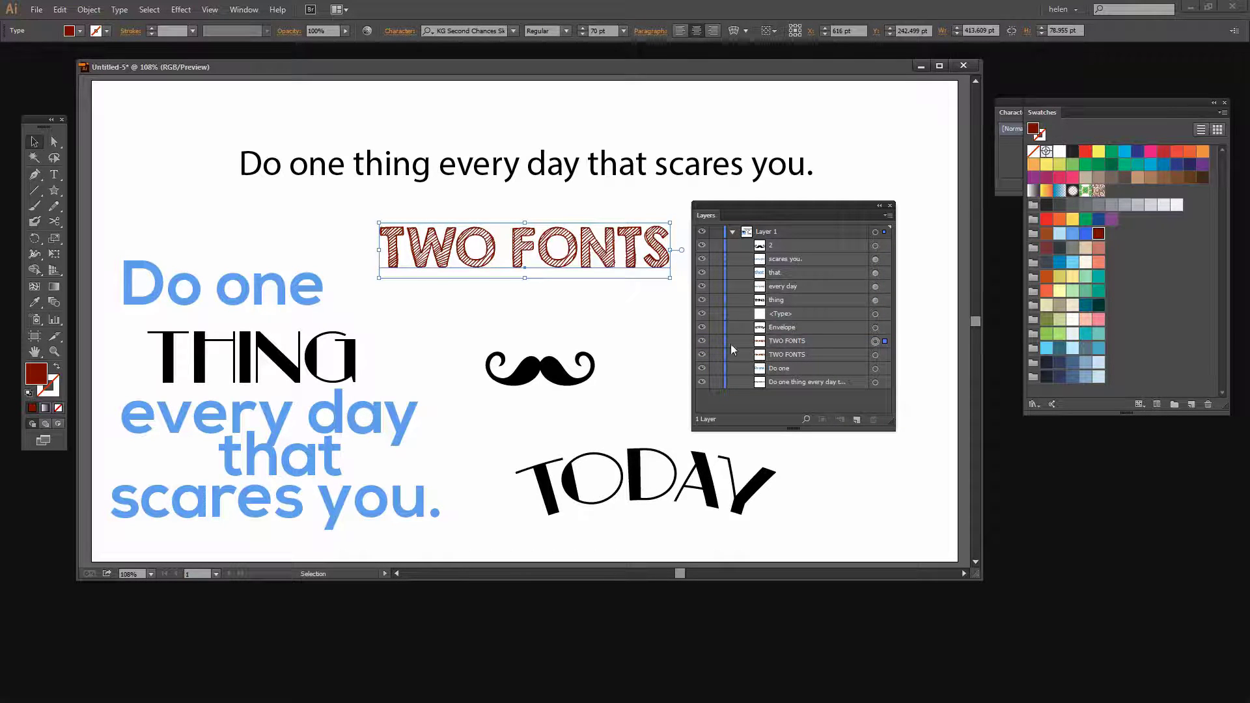
- Set the font of the lower TWO FONTS copy to KG Second Chances Solid, with the Layers panel moved off the artboard
{"action": "left_click", "coordinate": [796, 341]}
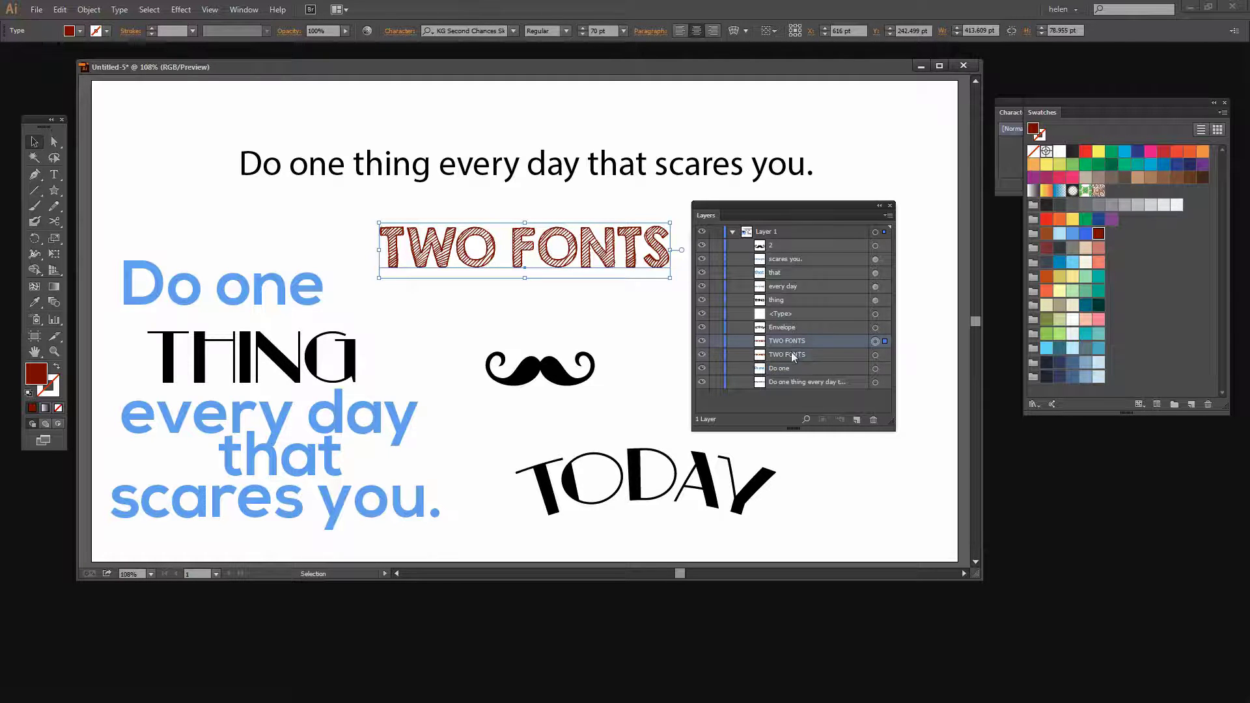
{"action": "left_click", "coordinate": [815, 357]}
{"action": "left_click", "coordinate": [876, 357]}
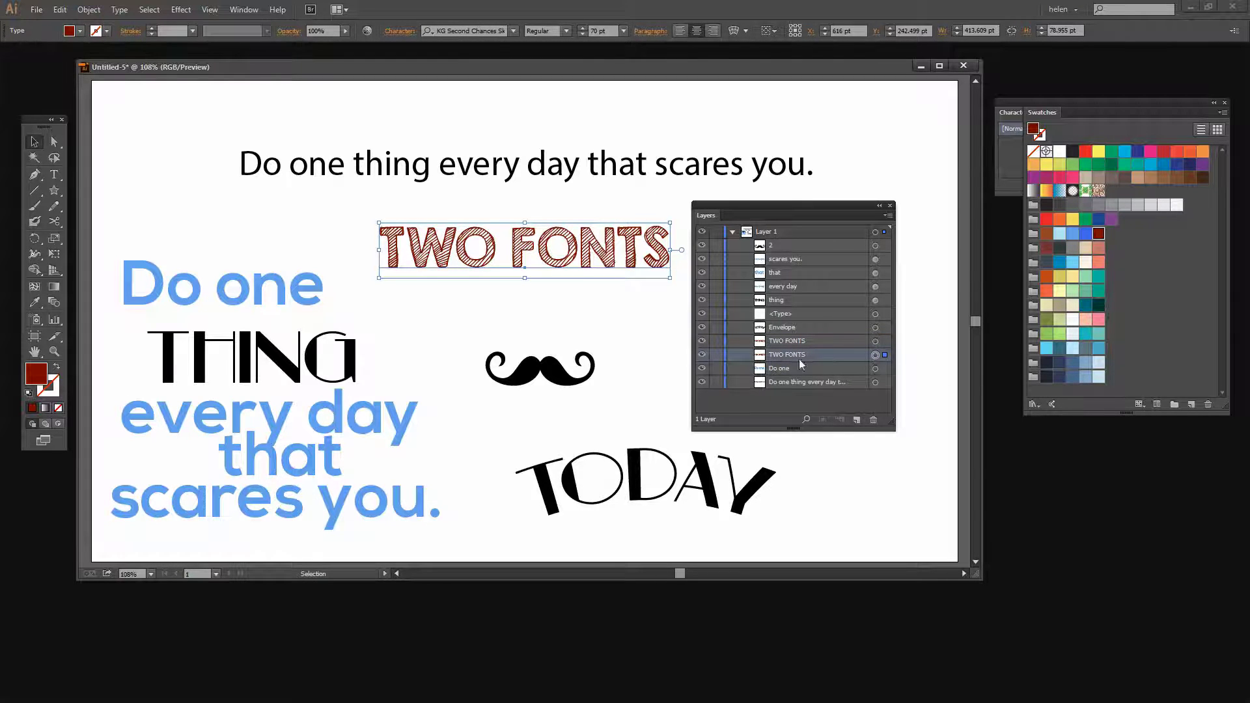
{"action": "left_click_drag", "start_coordinate": [749, 210], "coordinate": [1035, 456]}
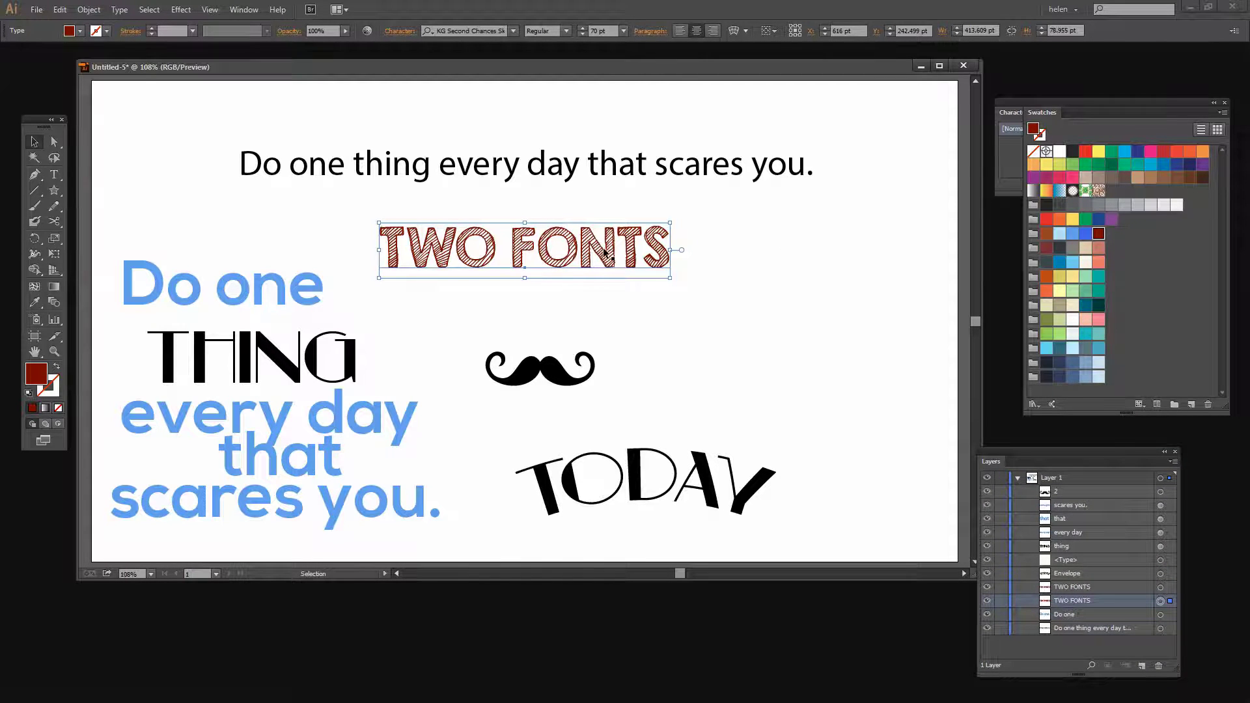
{"action": "left_click", "coordinate": [514, 31]}
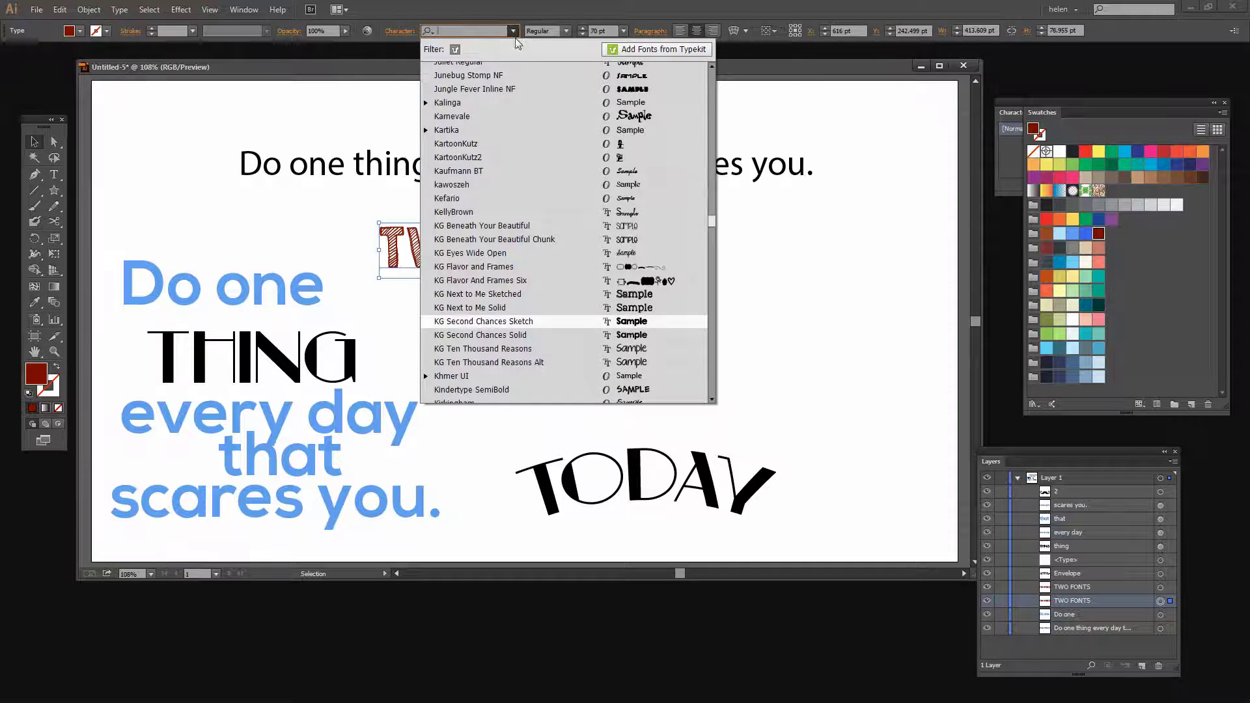
{"action": "left_click", "coordinate": [493, 335]}
{"action": "left_click", "coordinate": [502, 361]}
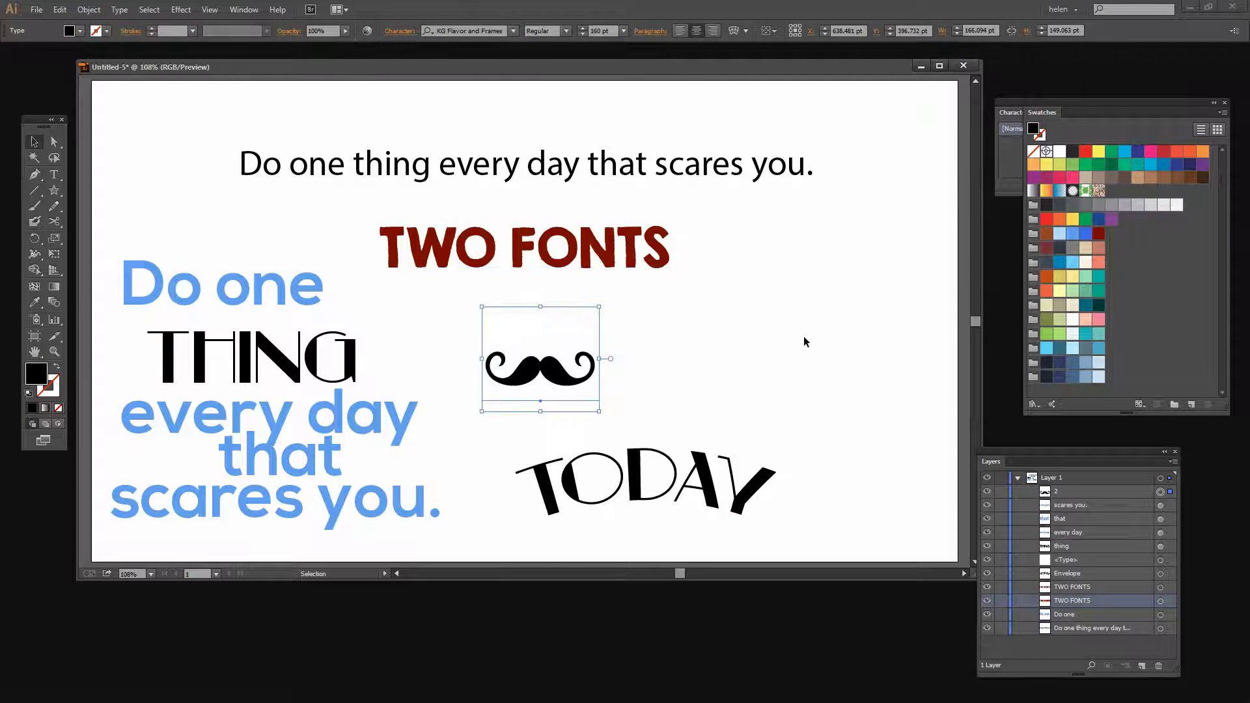
- Fill the lower, solid-font copy of the TWO FONTS text with blue
{"action": "left_click", "coordinate": [635, 263]}
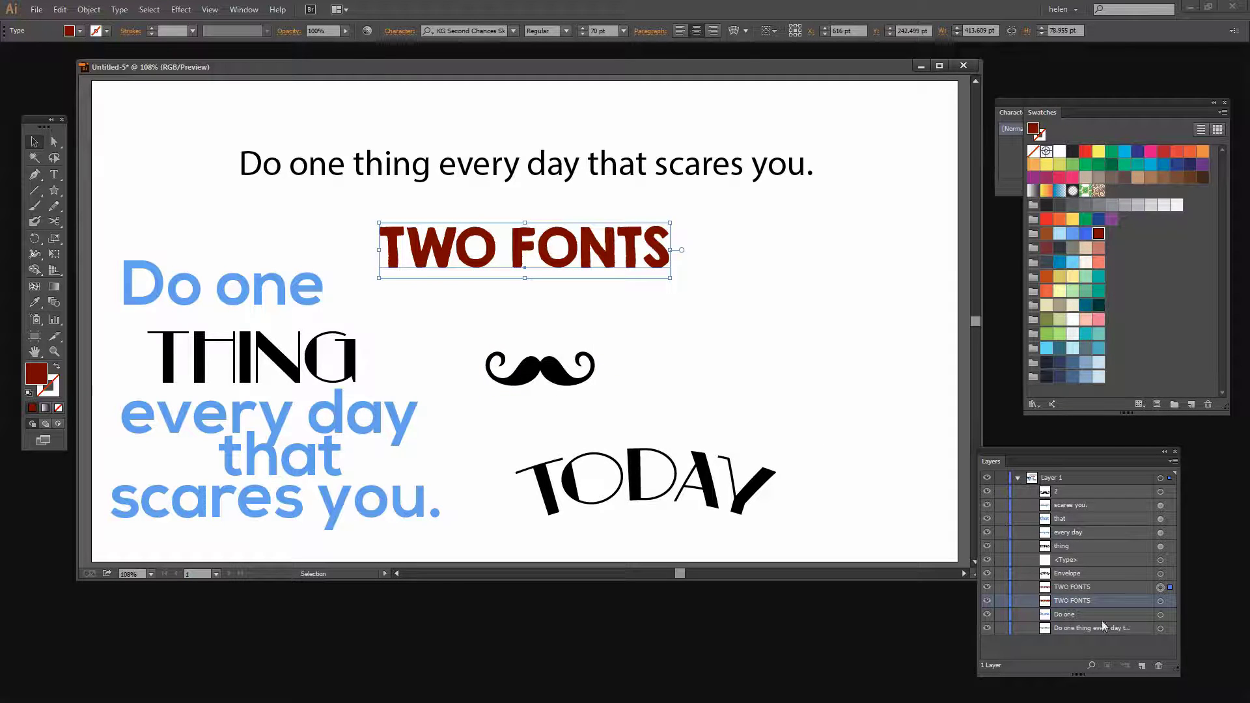
{"action": "left_click", "coordinate": [1161, 601]}
{"action": "left_click", "coordinate": [1085, 233]}
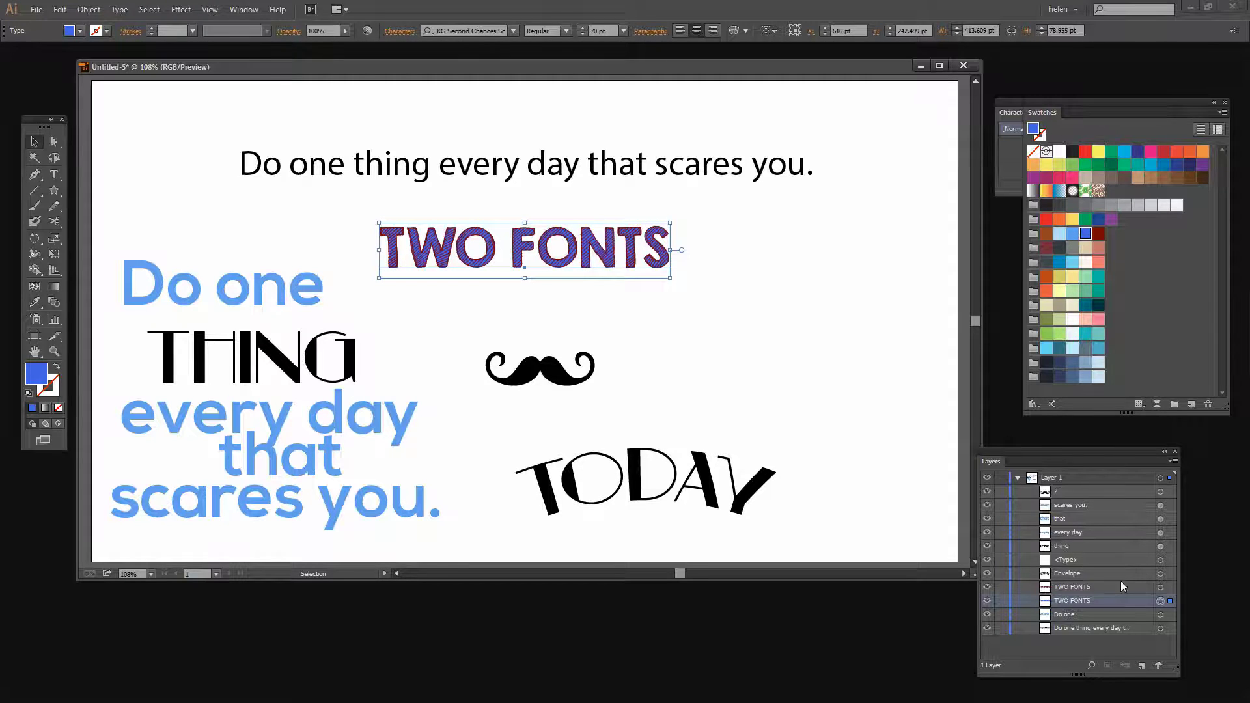
- Try white as the fill of the upper, sketch-font TWO FONTS text, and settle on black instead
{"action": "left_click", "coordinate": [1160, 587]}
{"action": "left_click", "coordinate": [1068, 591]}
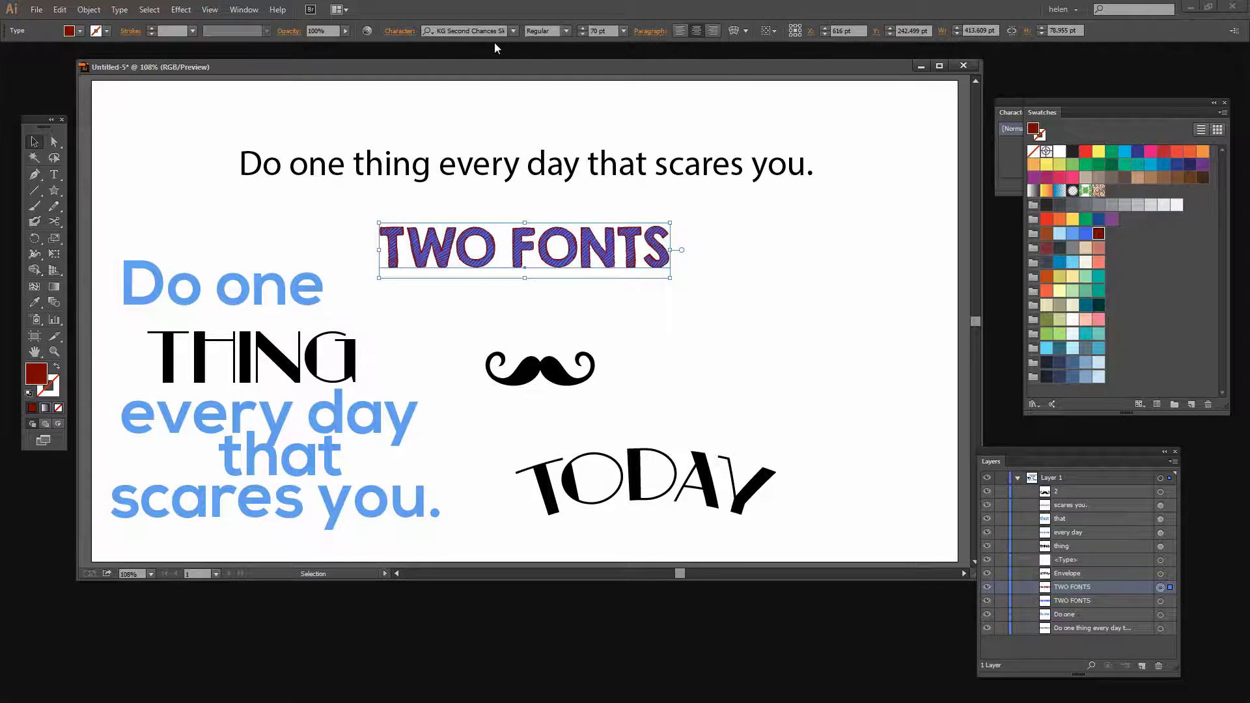
{"action": "left_click", "coordinate": [1061, 153]}
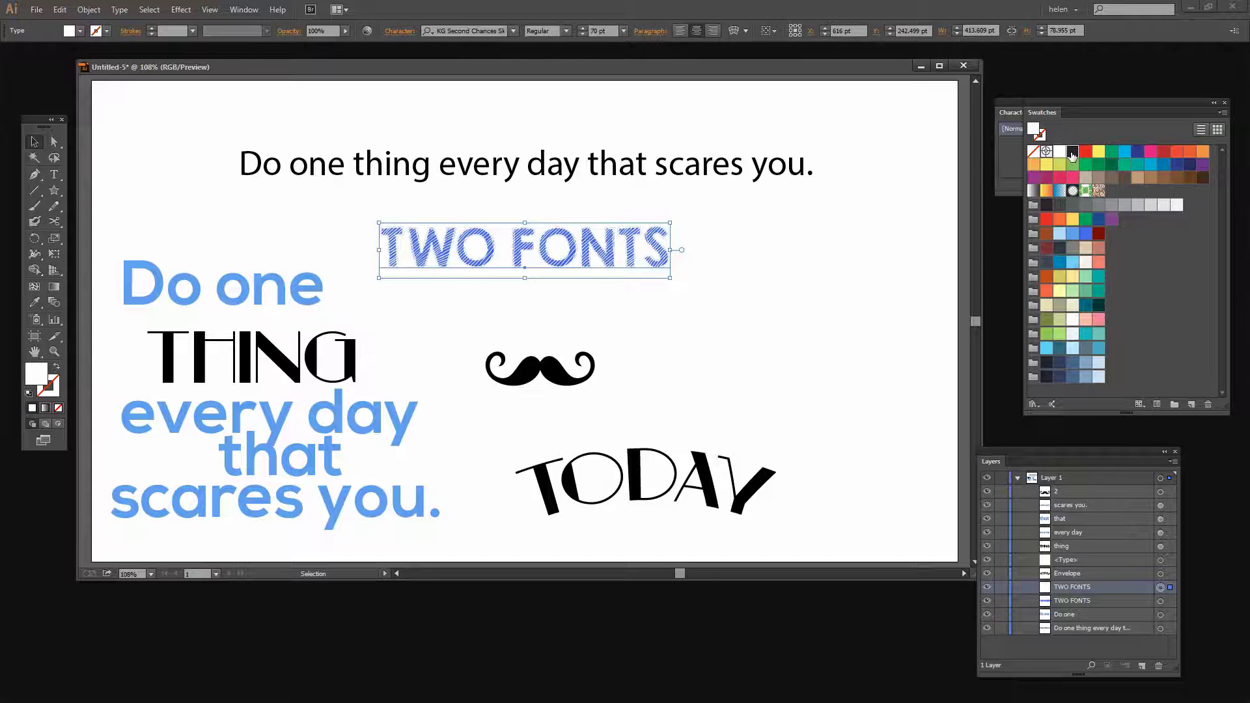
{"action": "left_click", "coordinate": [1072, 153]}
{"action": "left_click", "coordinate": [690, 315]}
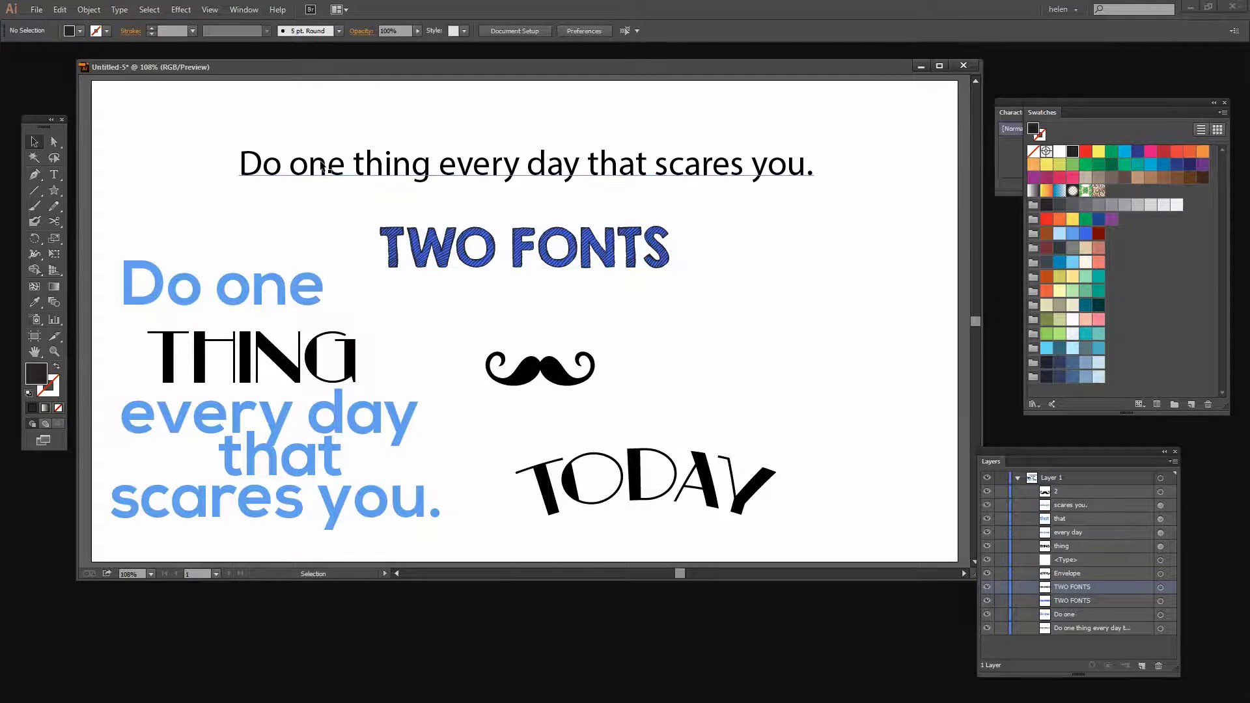
- Move the one-line sentence up and to the left, and draw a three-point wavy path with no fill beneath it
{"action": "left_click", "coordinate": [456, 174]}
{"action": "left_click_drag", "start_coordinate": [459, 170], "coordinate": [368, 146]}
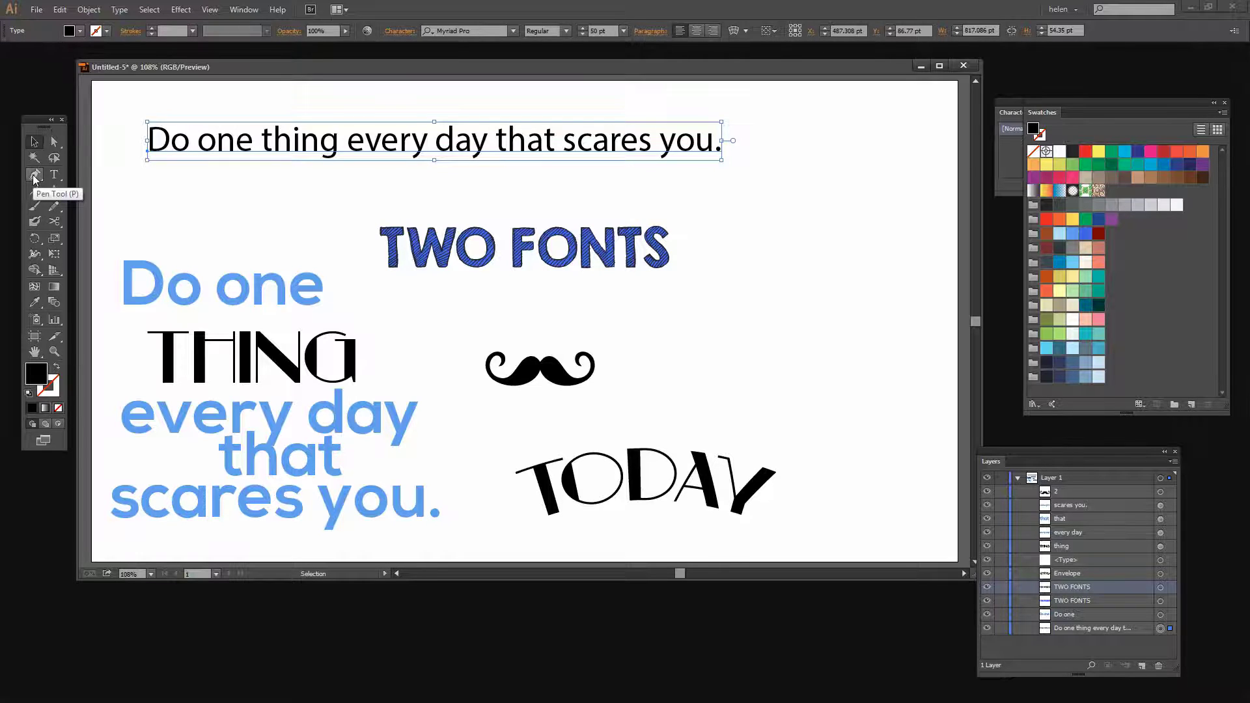
{"action": "left_click", "coordinate": [34, 176]}
{"action": "left_click_drag", "start_coordinate": [215, 224], "coordinate": [227, 211]}
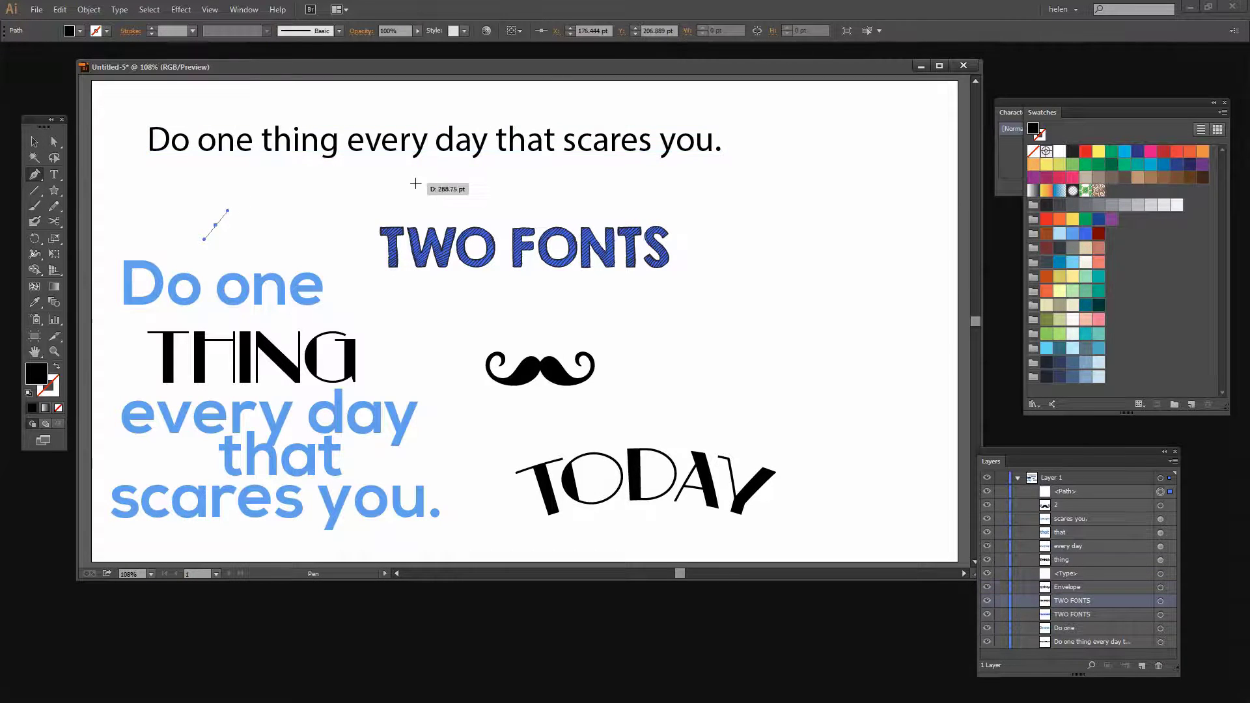
{"action": "left_click_drag", "start_coordinate": [476, 180], "coordinate": [563, 201]}
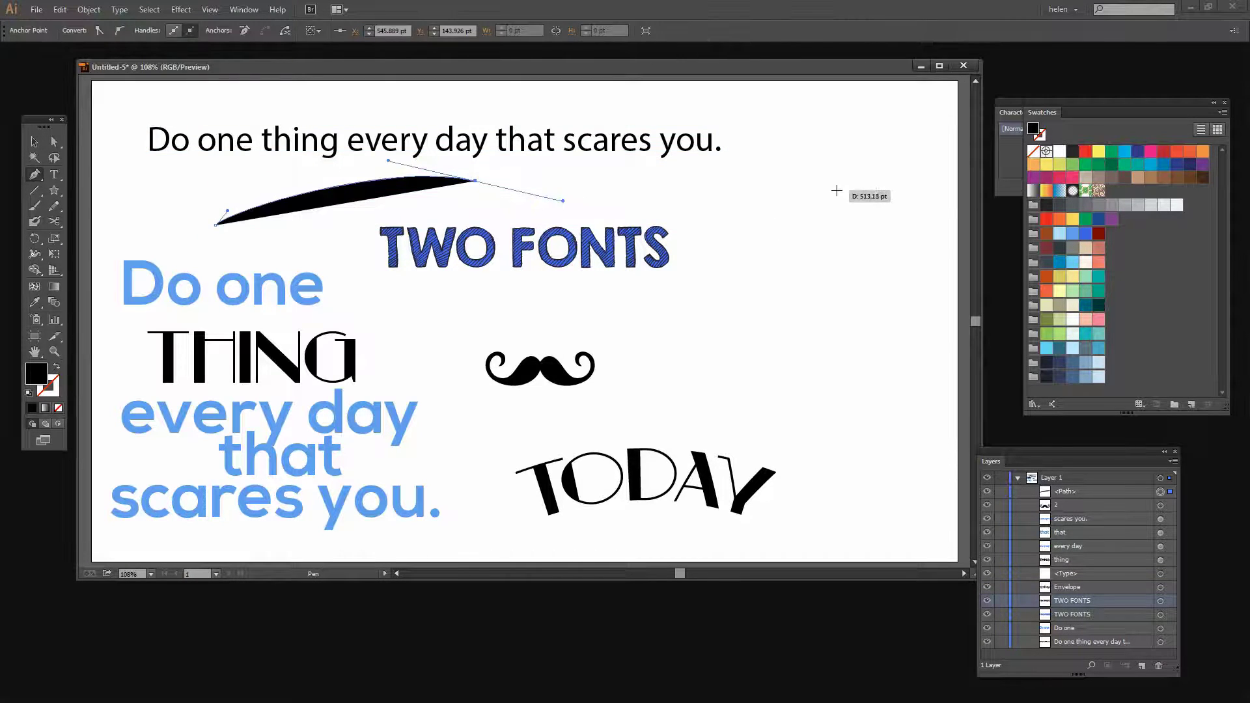
{"action": "left_click_drag", "start_coordinate": [840, 190], "coordinate": [884, 152]}
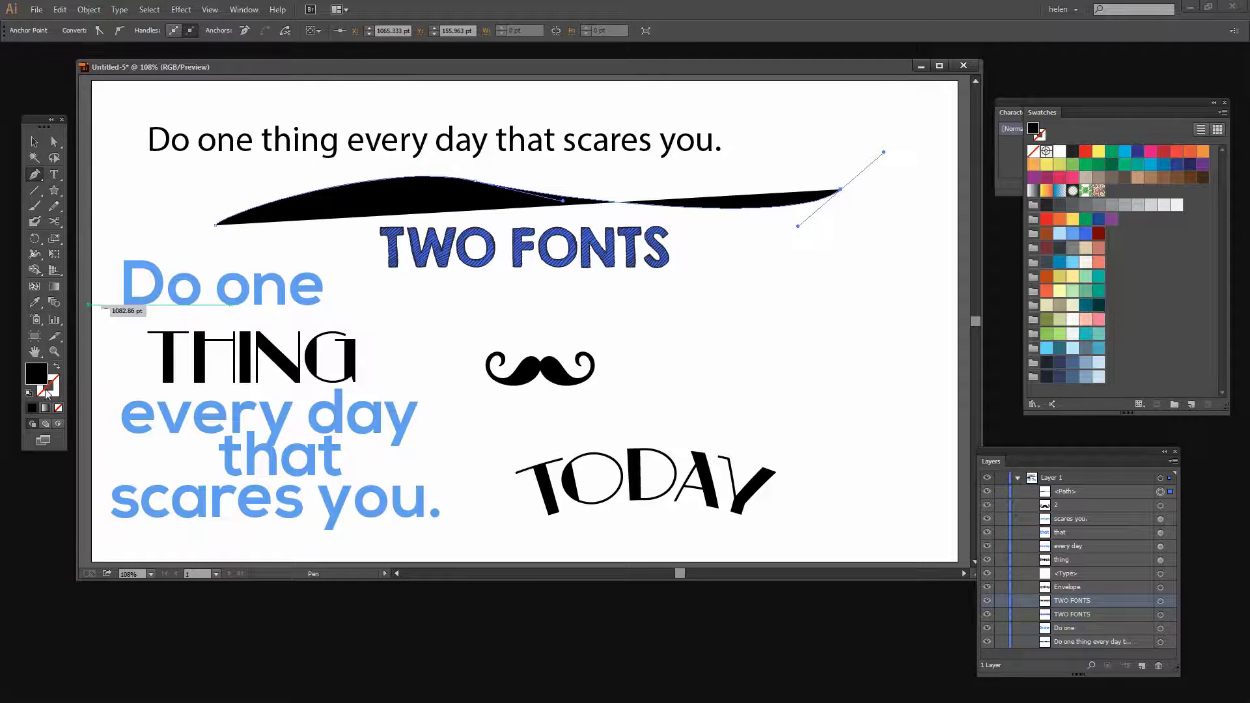
{"action": "left_click", "coordinate": [57, 408]}
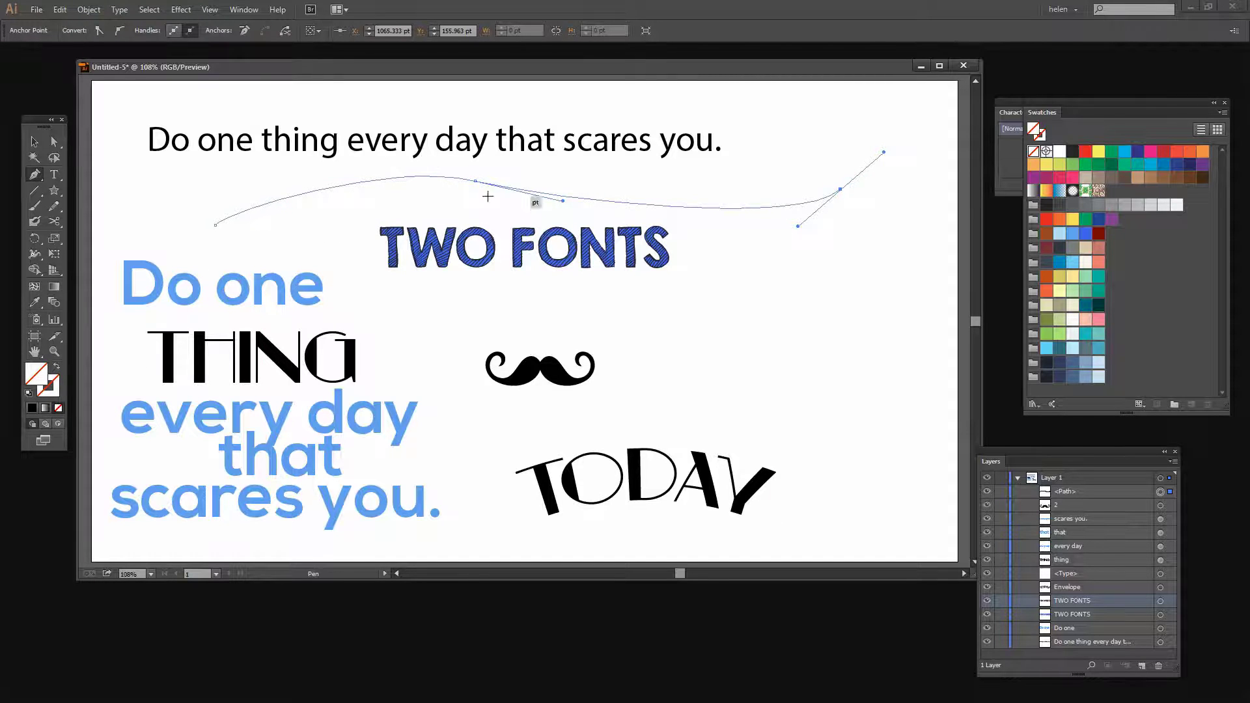
- Copy the entire text of the straight sentence "Do one thing every day that scares you."
{"action": "left_click", "coordinate": [54, 174]}
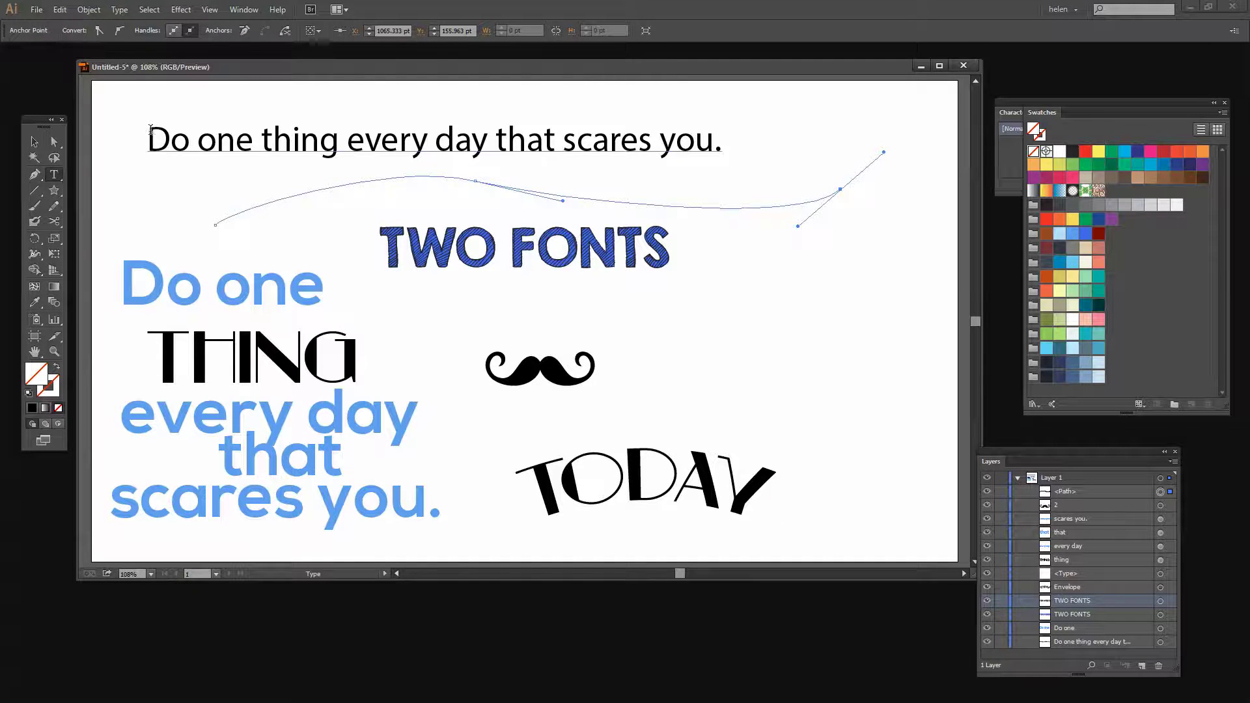
{"action": "left_click_drag", "start_coordinate": [149, 133], "coordinate": [722, 140]}
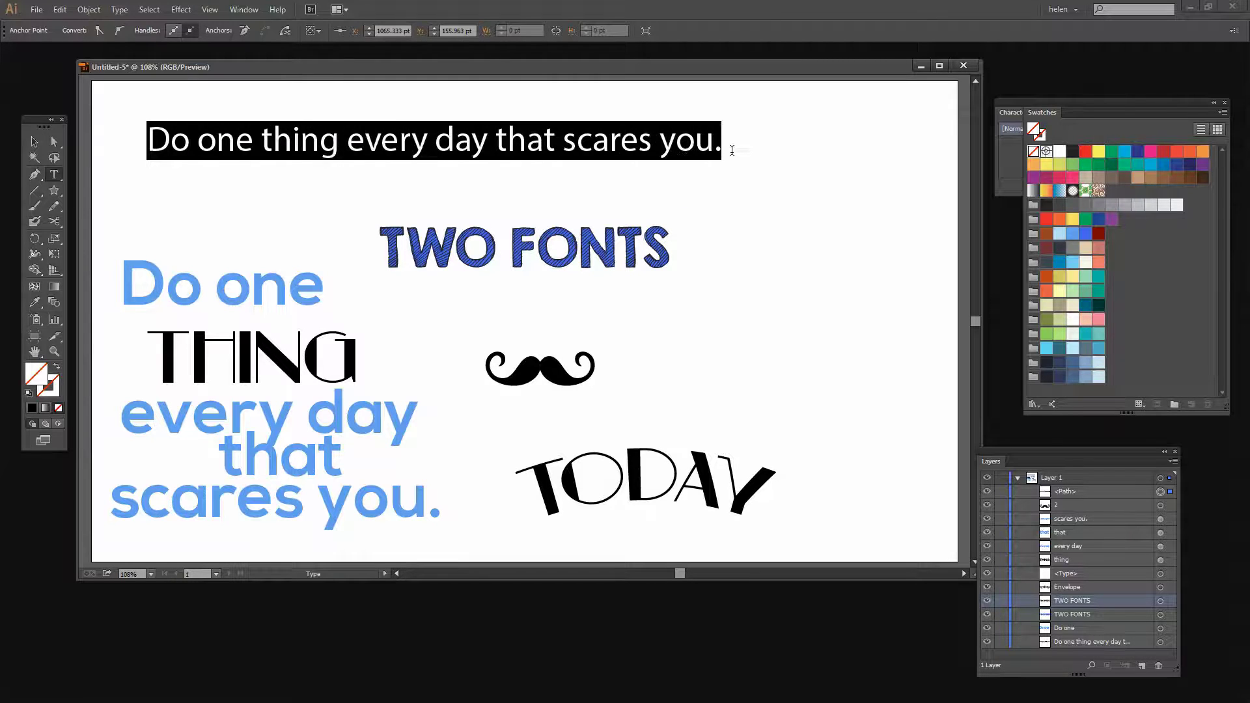
{"action": "left_click", "coordinate": [61, 11]}
{"action": "left_click", "coordinate": [78, 74]}
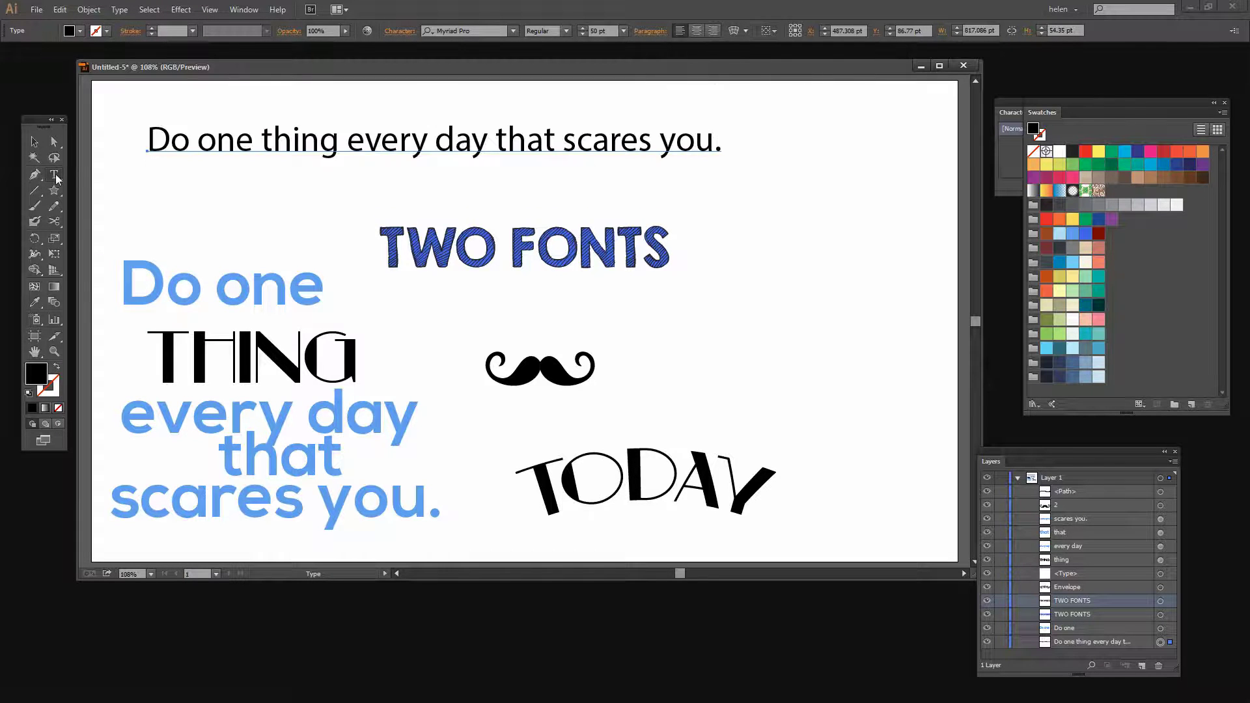
- Place the copied sentence along the wavy path using the Type on a Path tool
{"action": "left_click_drag", "start_coordinate": [54, 174], "coordinate": [70, 178]}
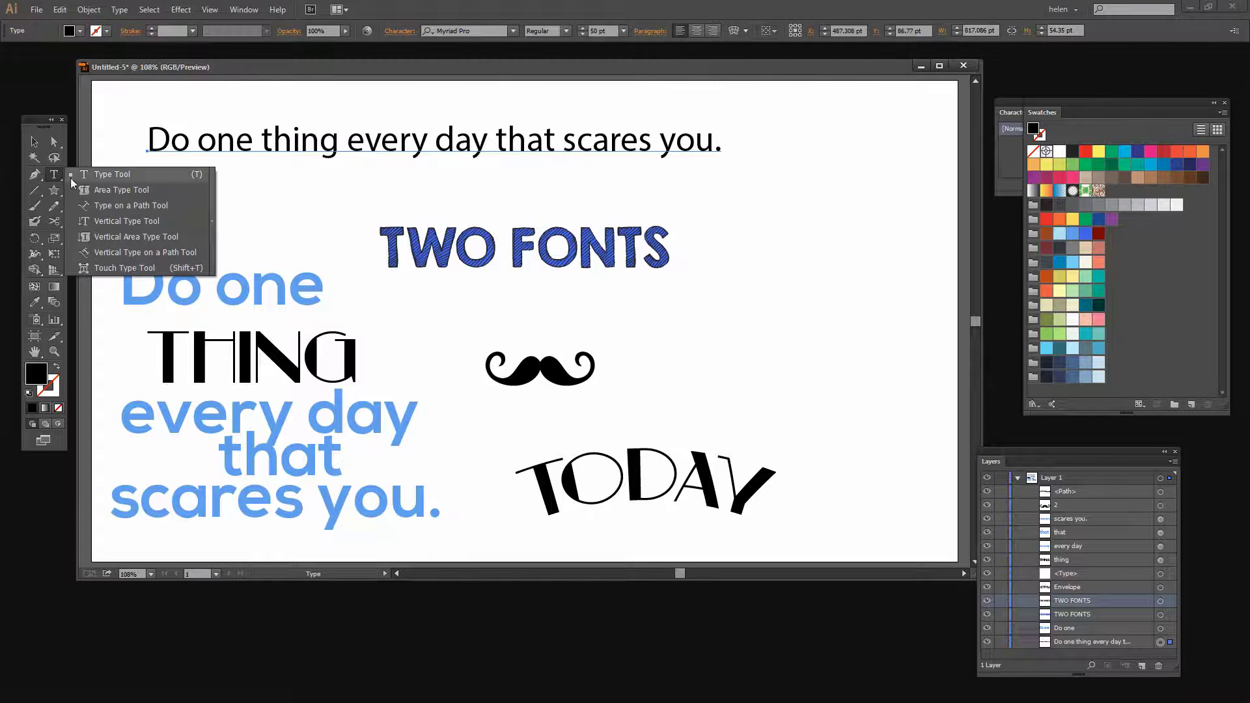
{"action": "left_click", "coordinate": [131, 205]}
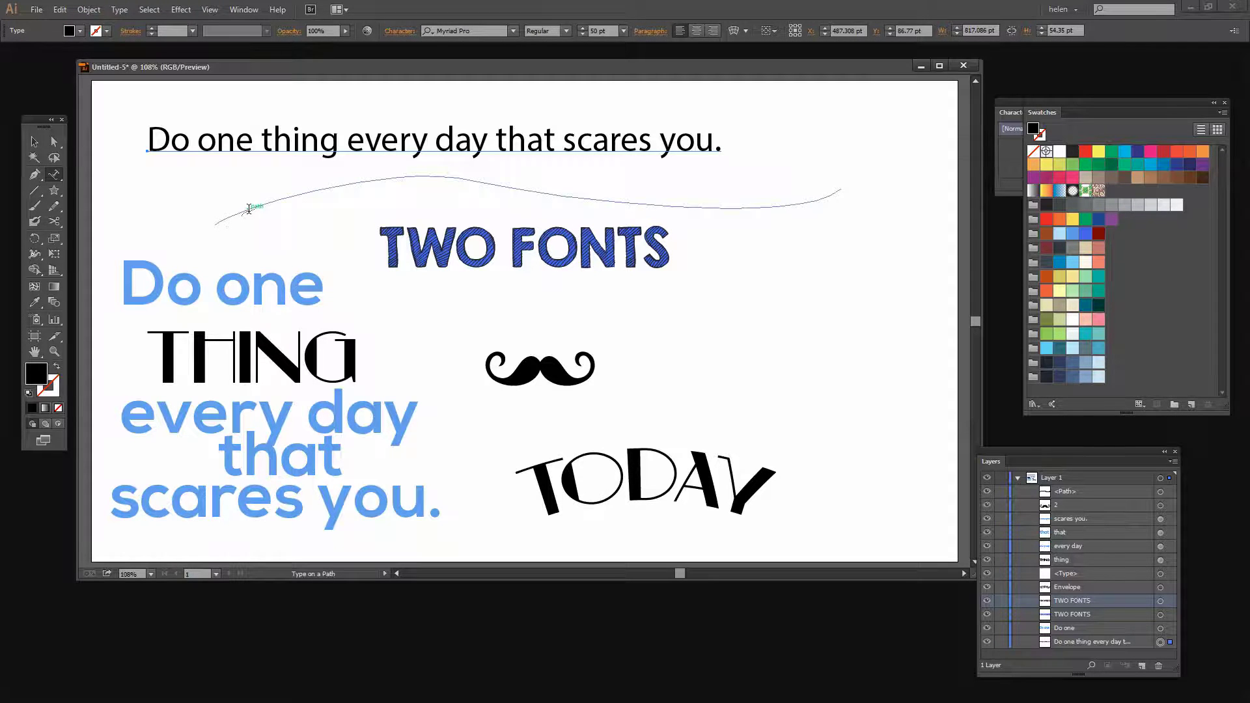
{"action": "left_click", "coordinate": [250, 207]}
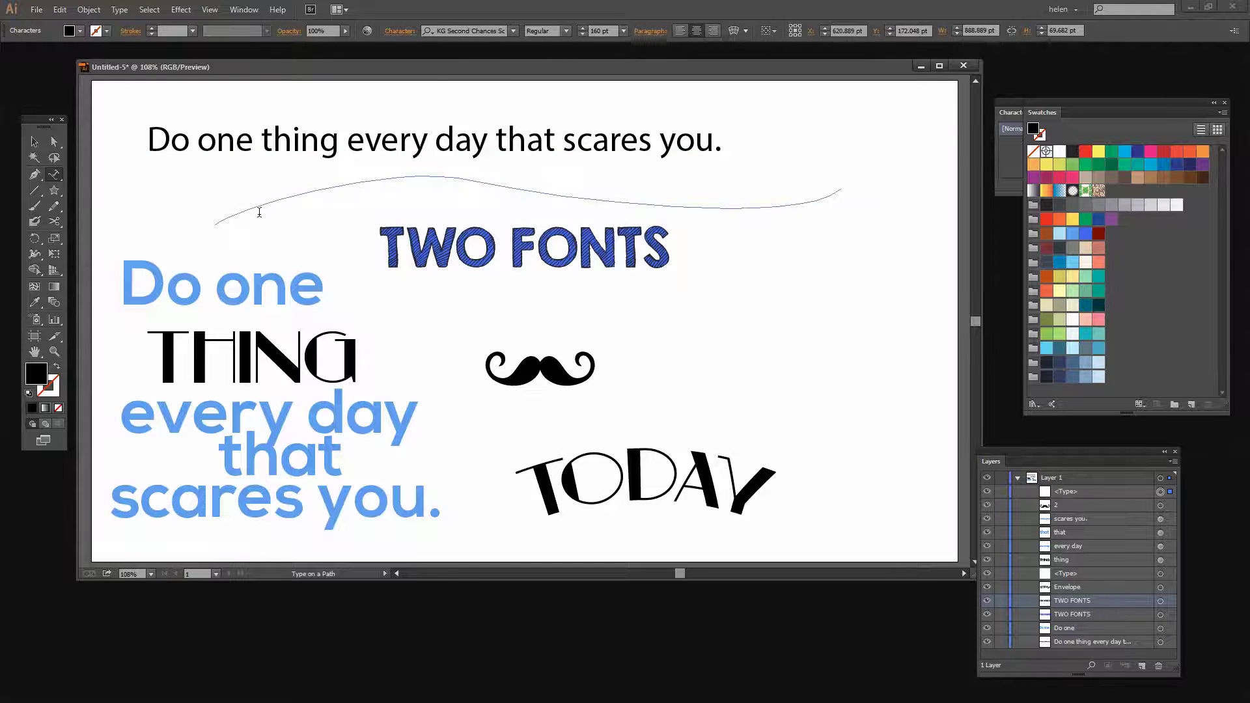
{"action": "key", "text": "Escape"}
{"action": "key", "text": "ctrl+v"}
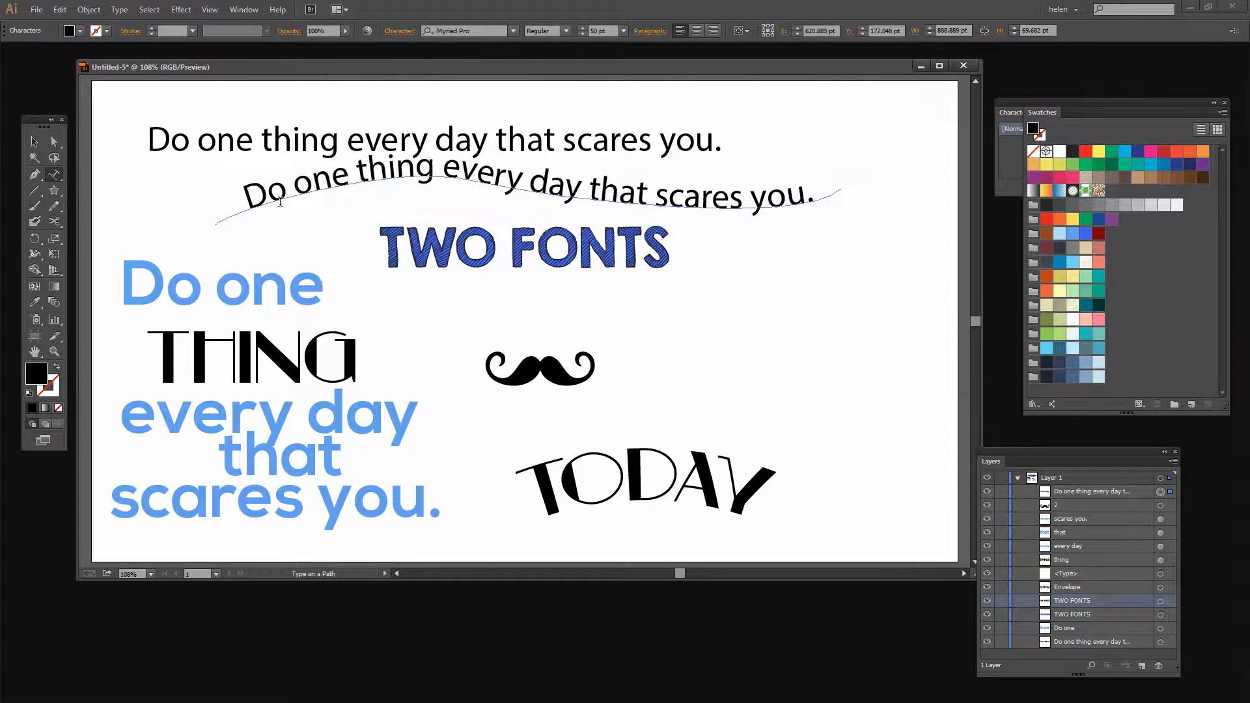
- Slide the sentence leftward along the wavy path, flip it to the path's other side and flip it back above
{"action": "left_click", "coordinate": [35, 141]}
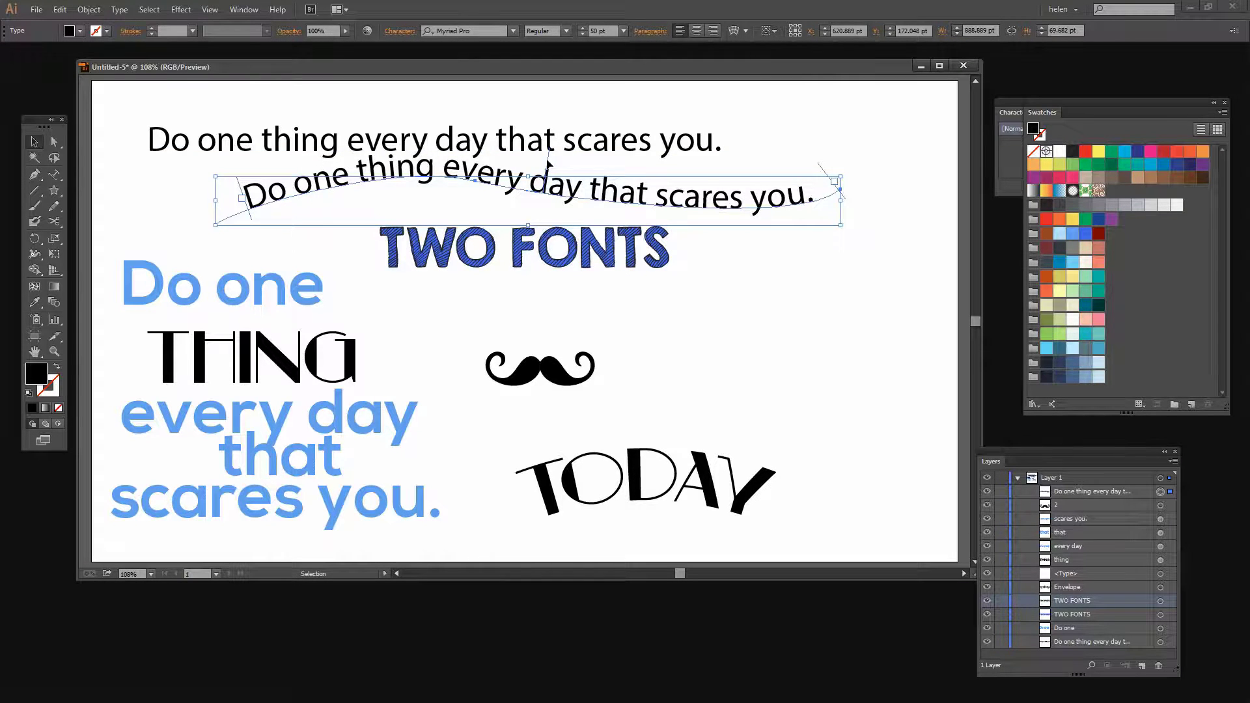
{"action": "mouse_move", "coordinate": [549, 161]}
{"action": "left_mouse_down"}
{"action": "mouse_move", "coordinate": [518, 160]}
{"action": "mouse_move", "coordinate": [531, 163]}
{"action": "left_mouse_up"}
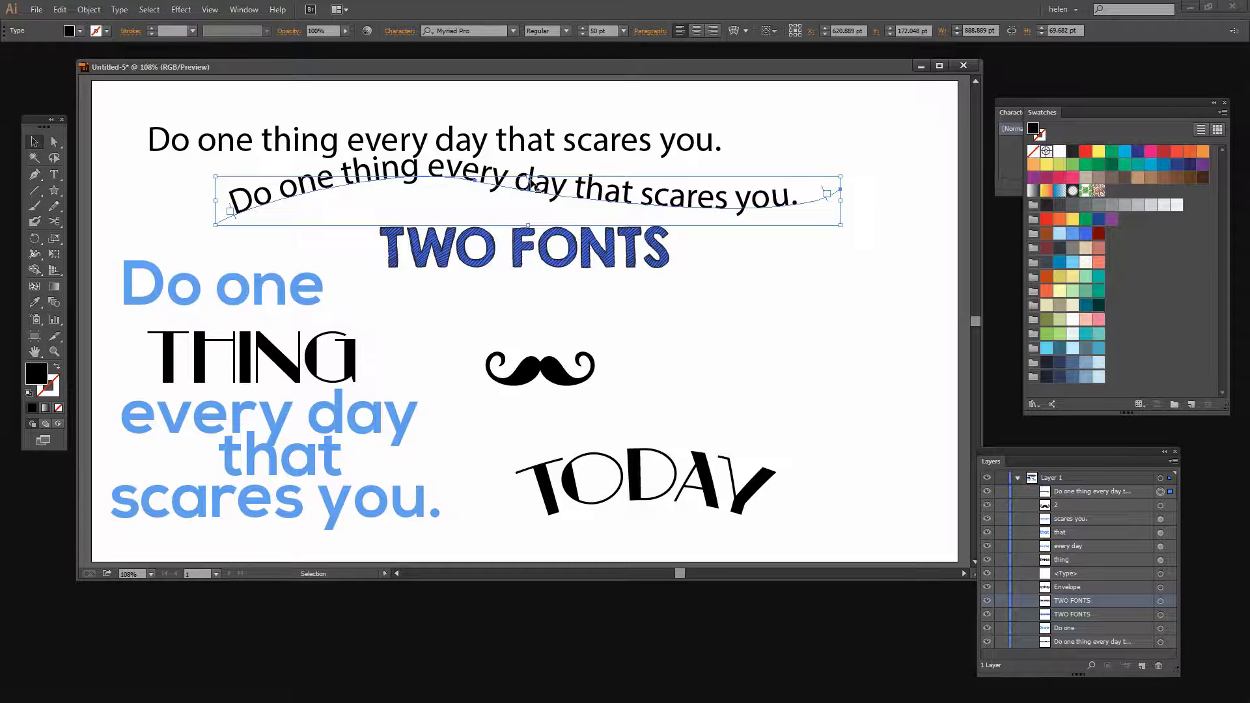
{"action": "left_click_drag", "start_coordinate": [530, 184], "coordinate": [519, 220]}
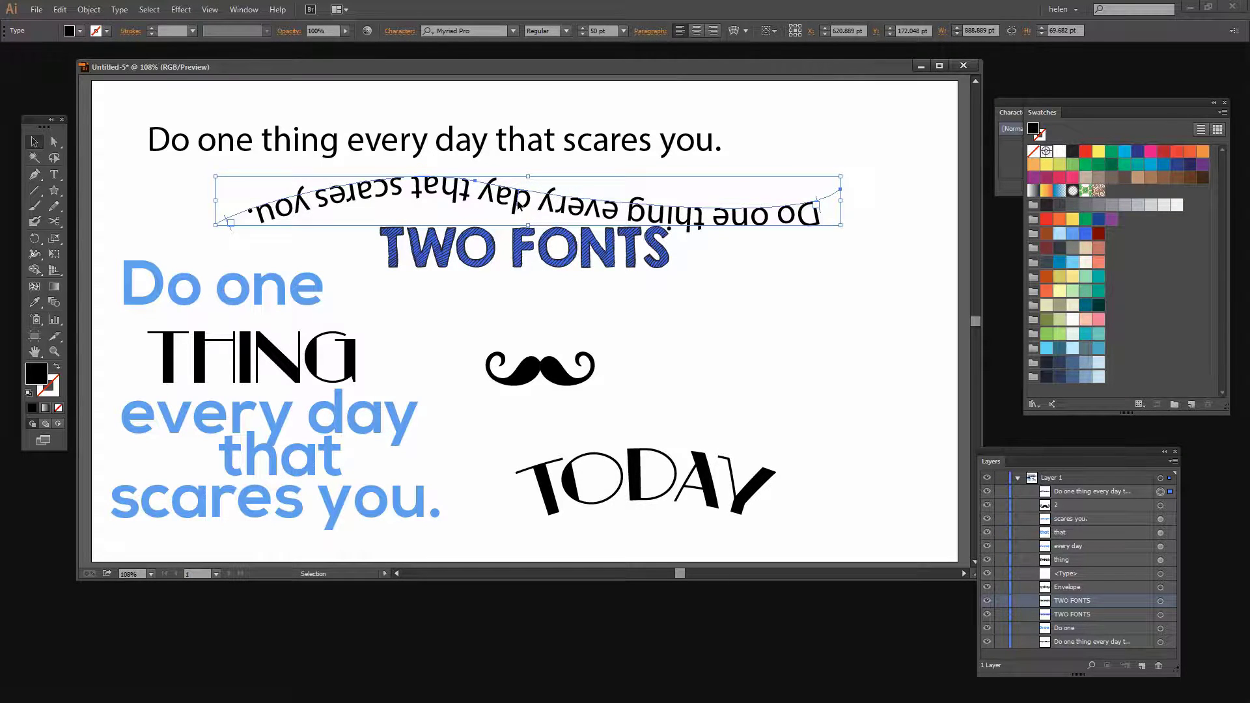
{"action": "left_click_drag", "start_coordinate": [519, 204], "coordinate": [524, 178]}
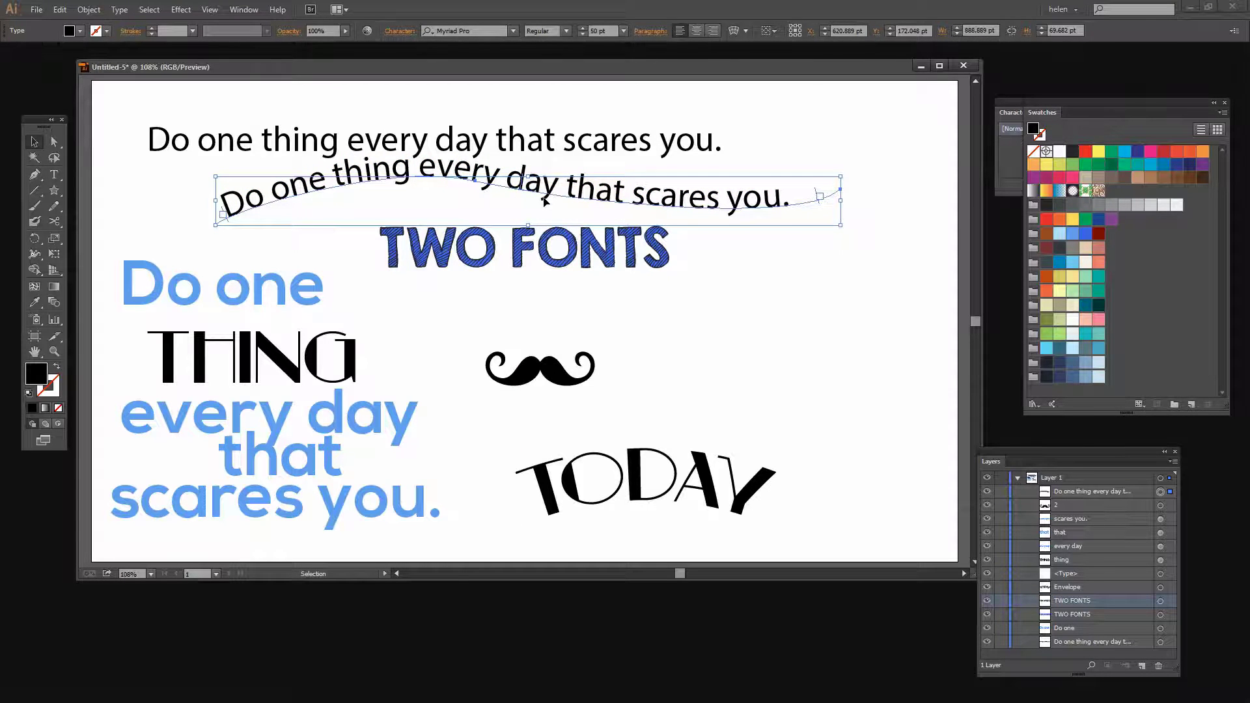
{"action": "left_click", "coordinate": [791, 165]}
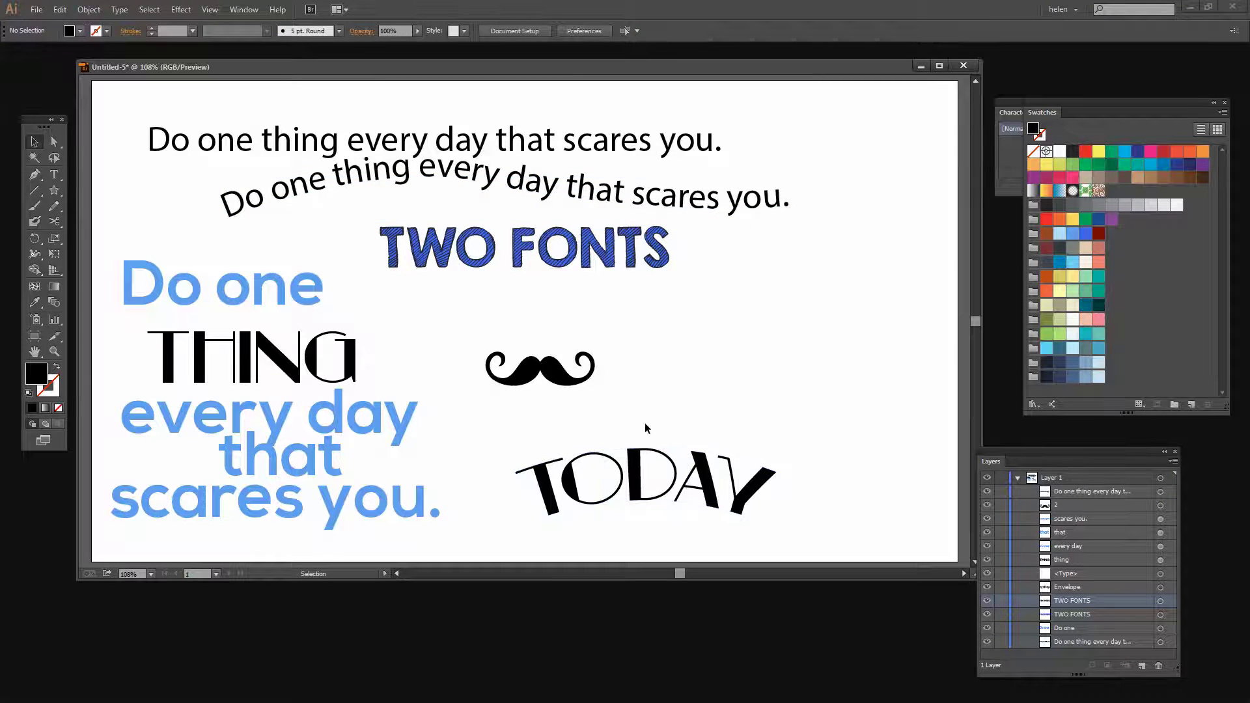
- Move the moustache and the TODAY text to the left, and draw an unfilled circle about 299 pt across in the freed space
{"action": "left_click_drag", "start_coordinate": [540, 368], "coordinate": [442, 328]}
{"action": "left_click_drag", "start_coordinate": [636, 489], "coordinate": [493, 449]}
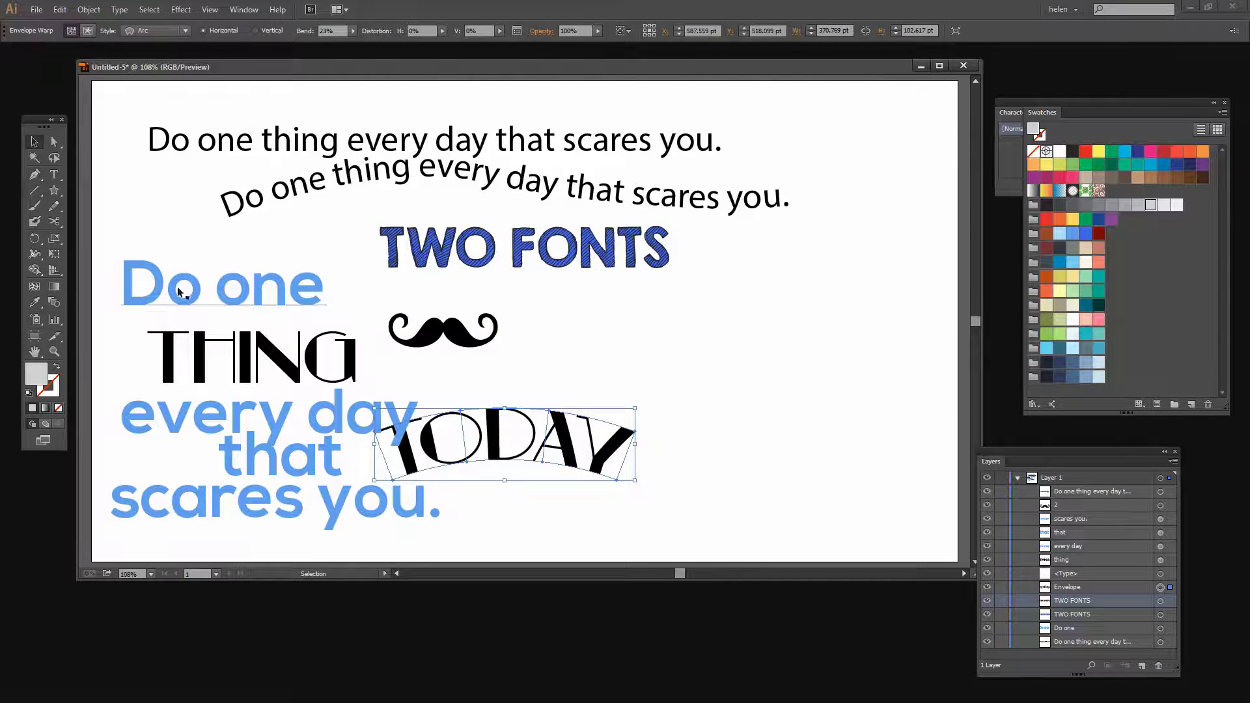
{"action": "left_click", "coordinate": [54, 191]}
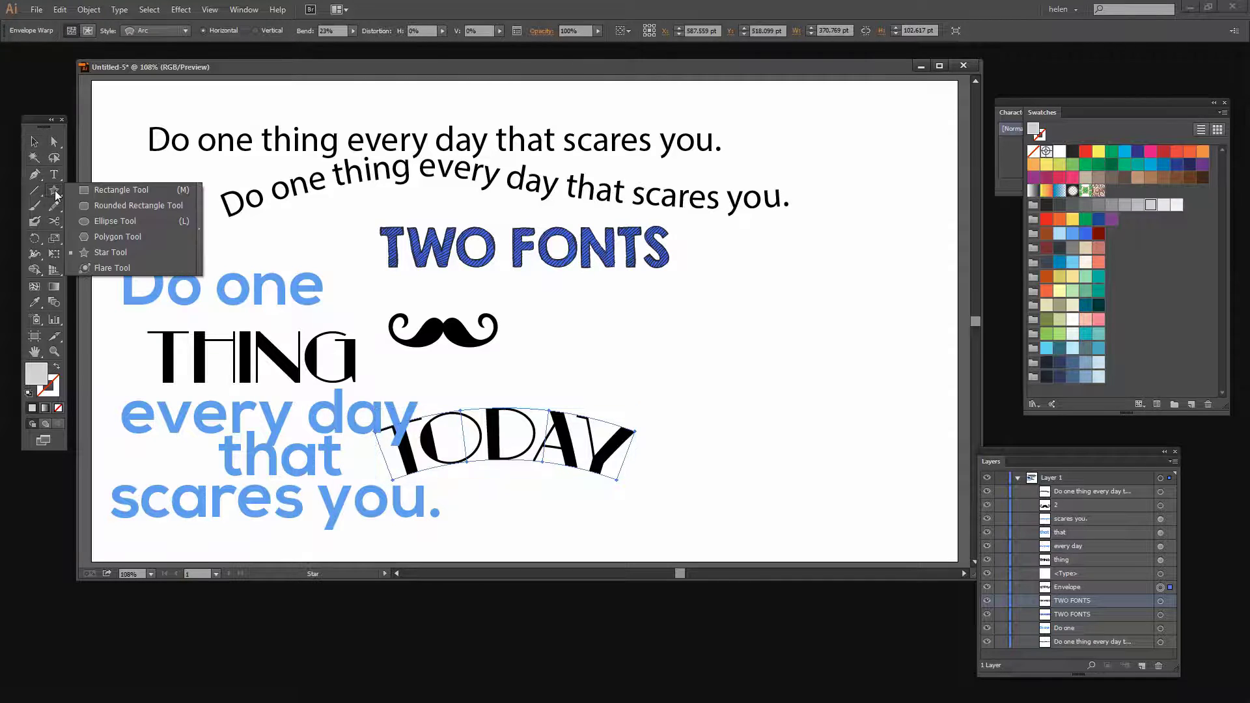
{"action": "left_click", "coordinate": [107, 220]}
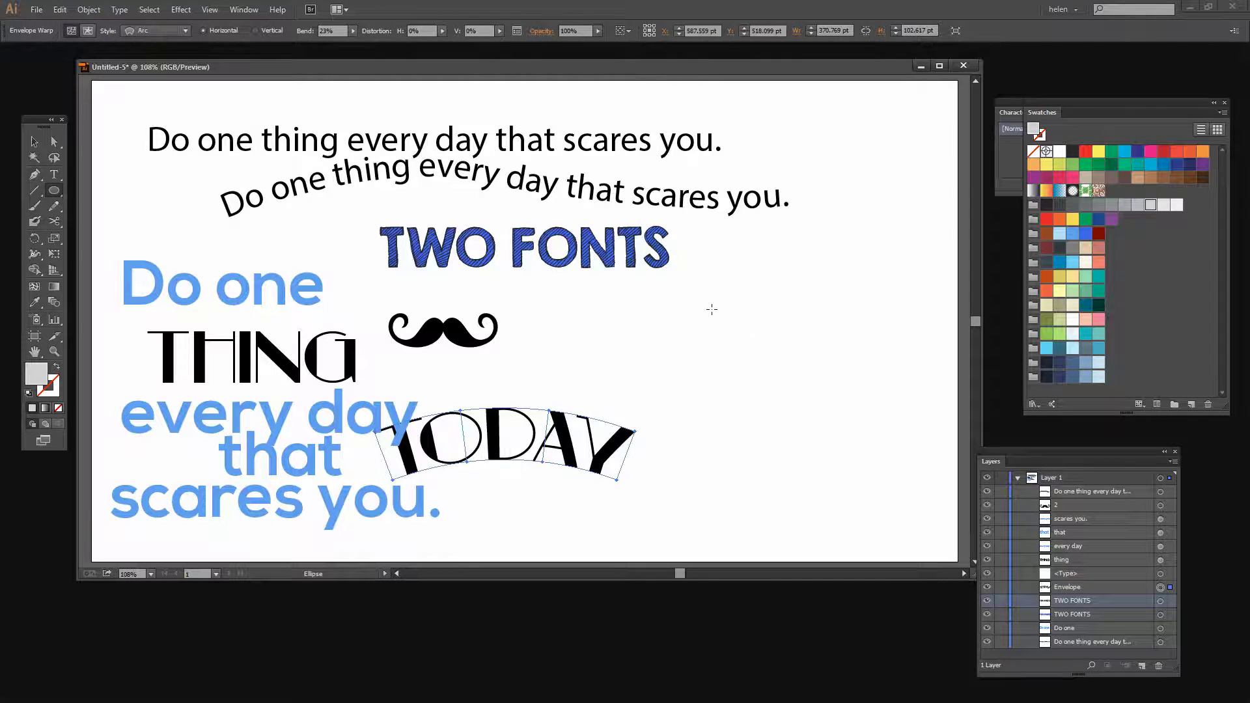
{"action": "left_click_drag", "start_coordinate": [714, 306], "coordinate": [924, 492]}
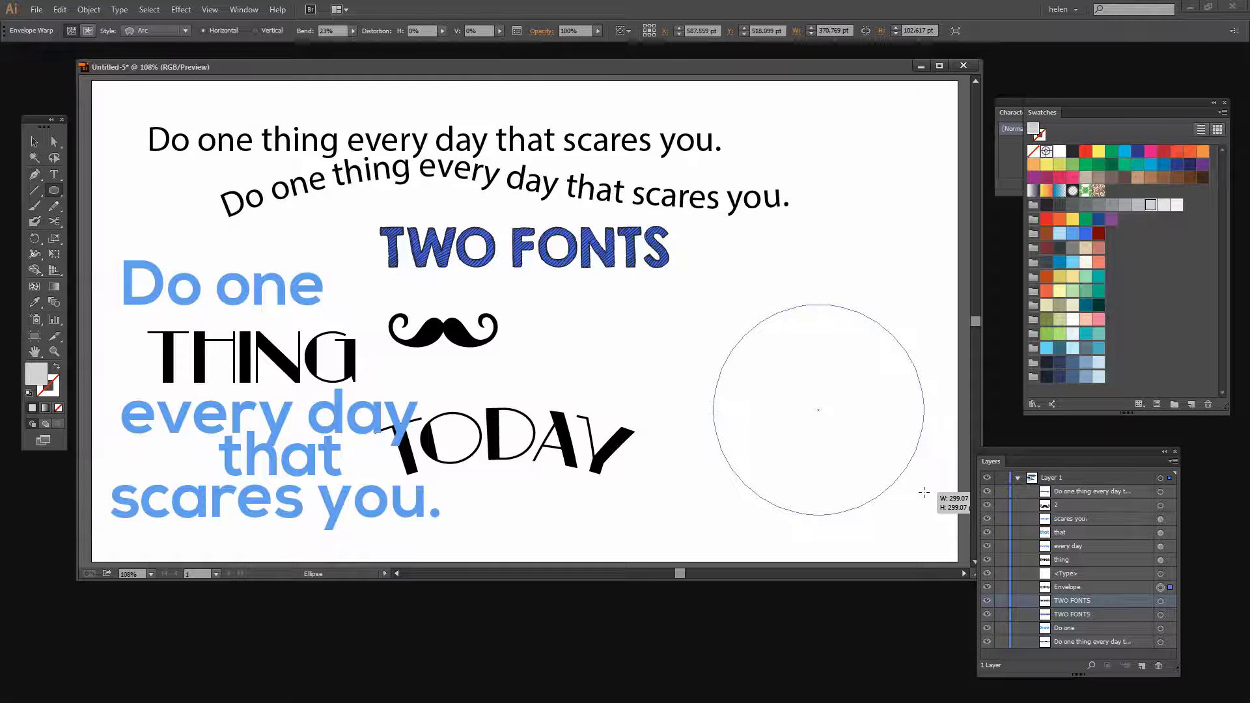
{"action": "left_click_drag", "start_coordinate": [924, 492], "coordinate": [924, 492]}
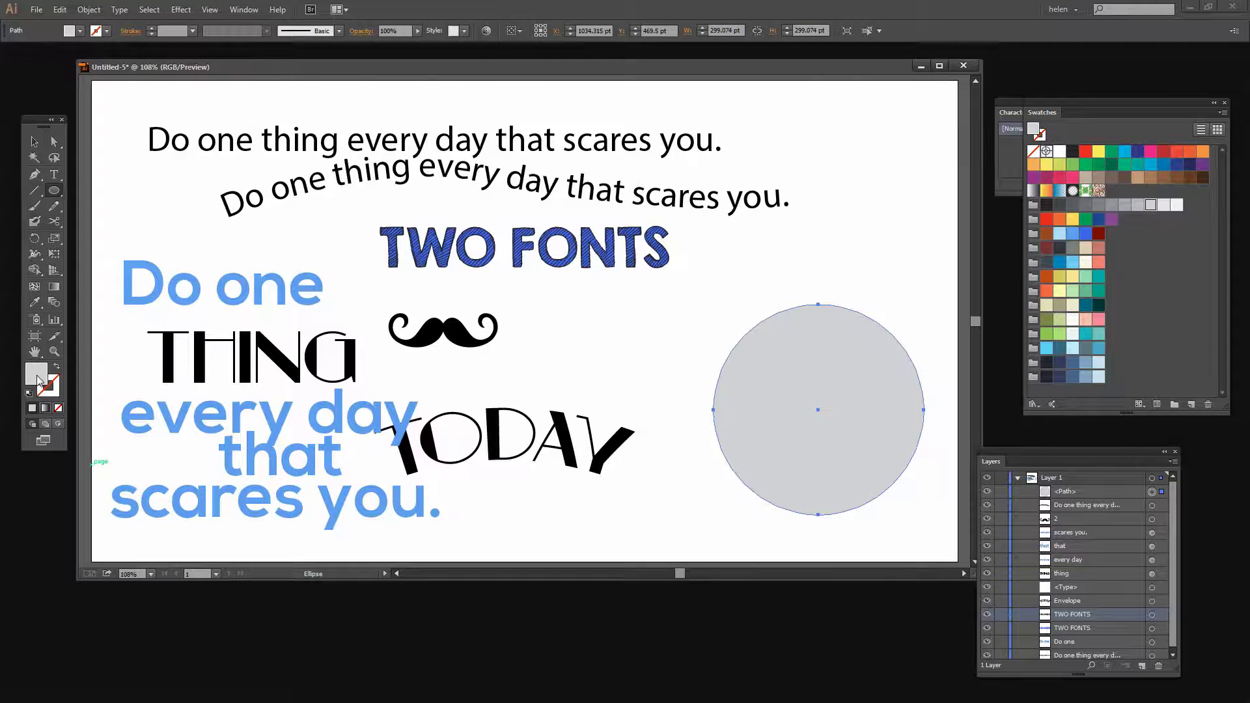
{"action": "left_click", "coordinate": [58, 411]}
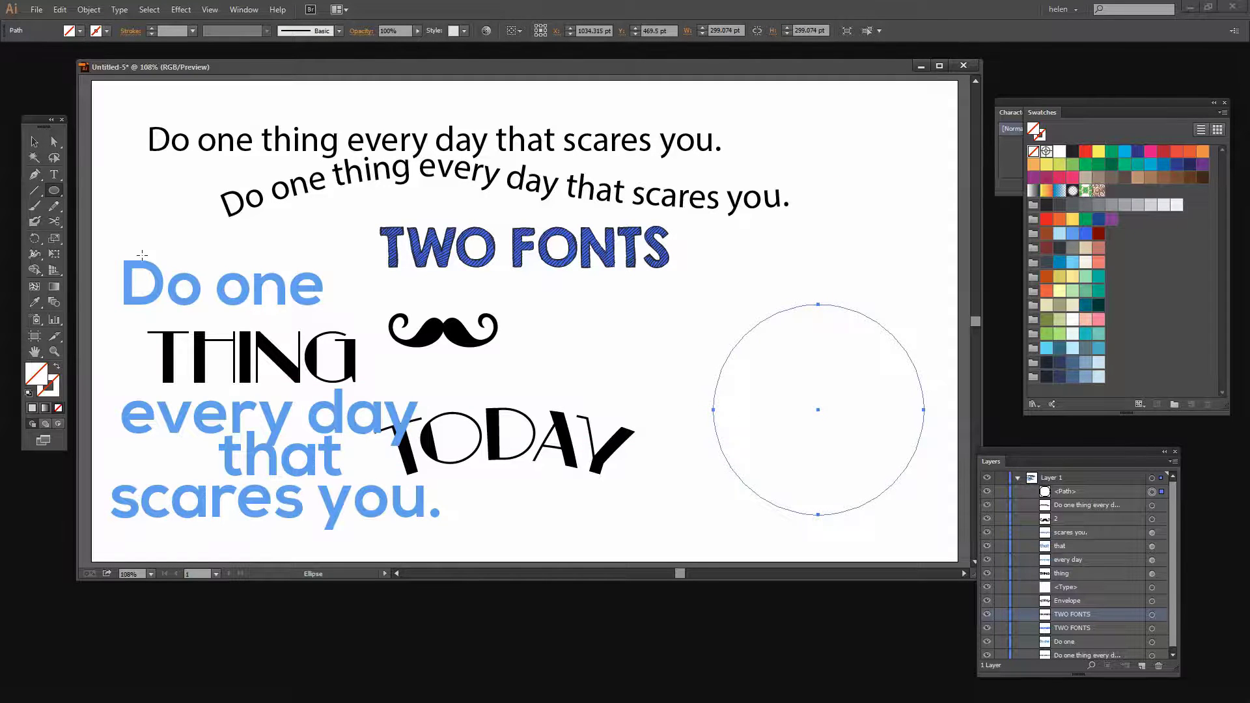
- Cut the circle into upper and lower halves with the Scissors tool at its two side anchor points, and check the separate halves
{"action": "left_click", "coordinate": [54, 223]}
{"action": "left_click", "coordinate": [54, 222]}
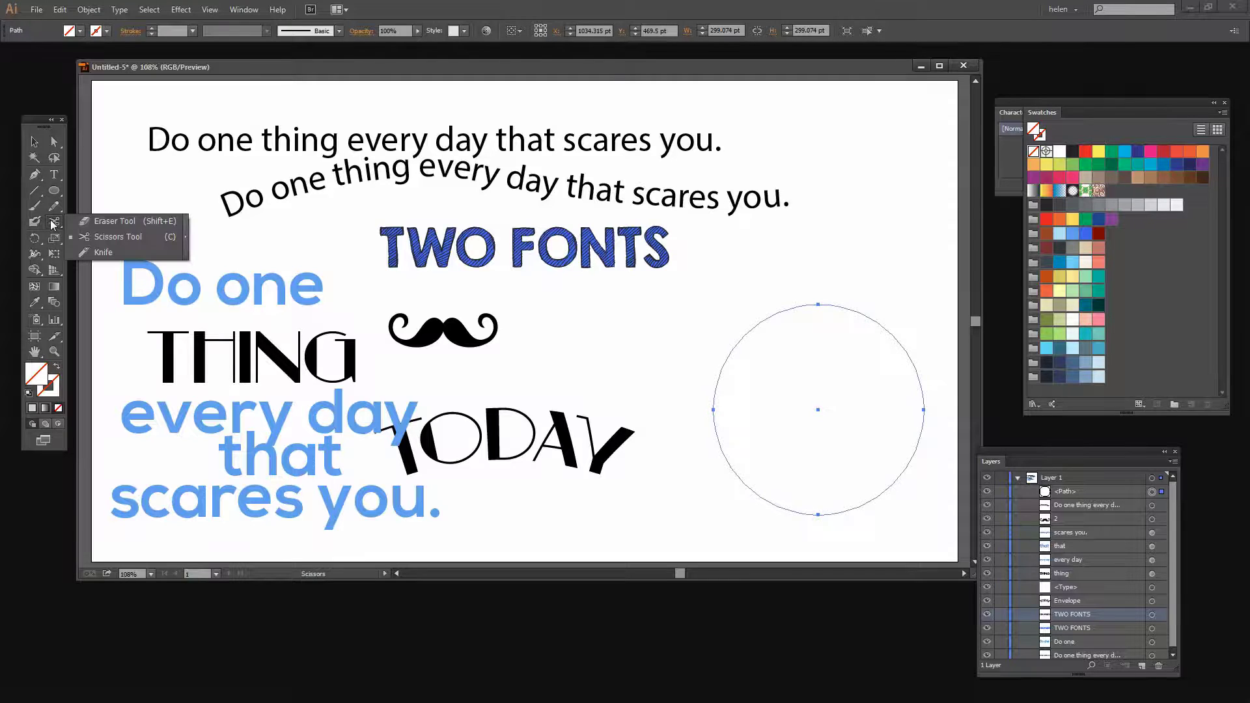
{"action": "left_click", "coordinate": [101, 238]}
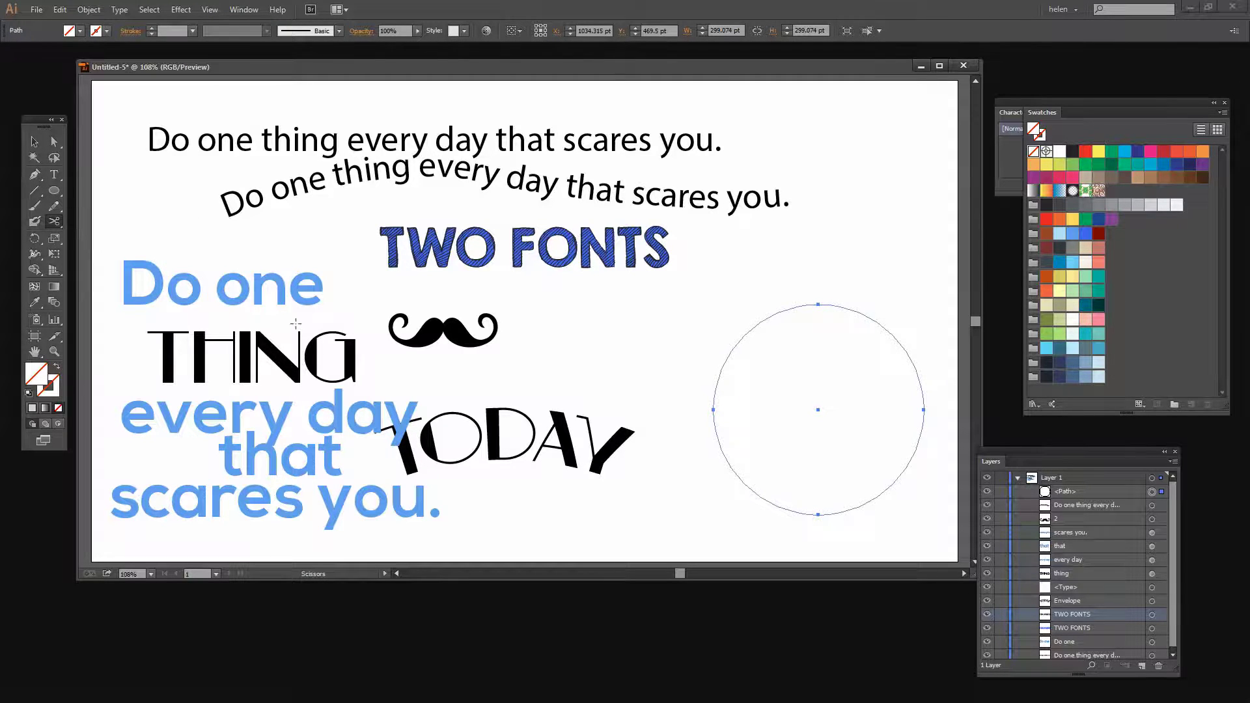
{"action": "left_click", "coordinate": [713, 410]}
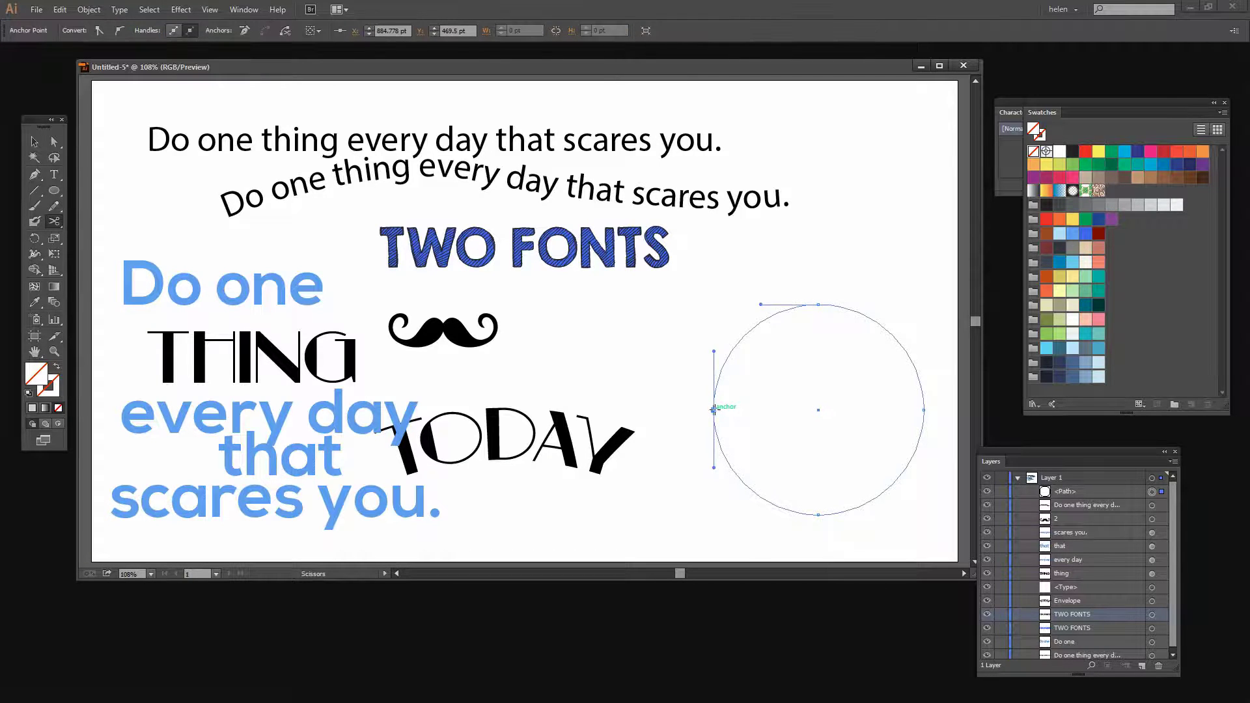
{"action": "left_click", "coordinate": [923, 410]}
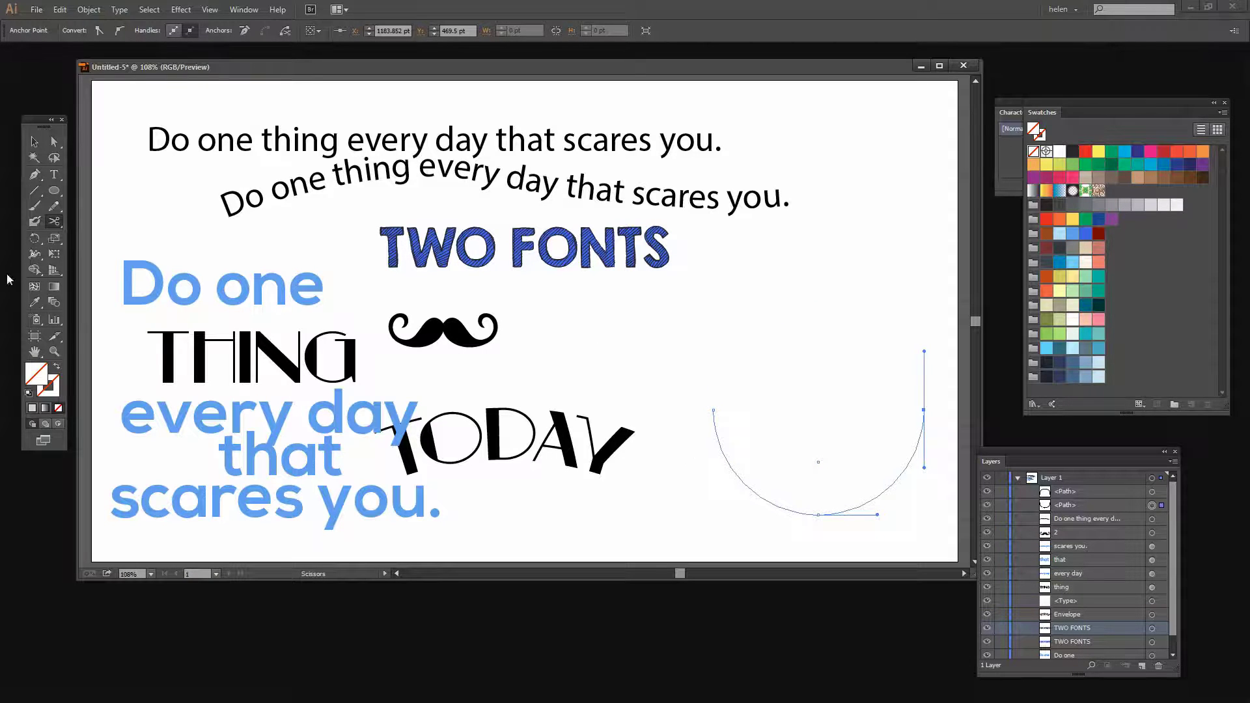
{"action": "left_click", "coordinate": [34, 141]}
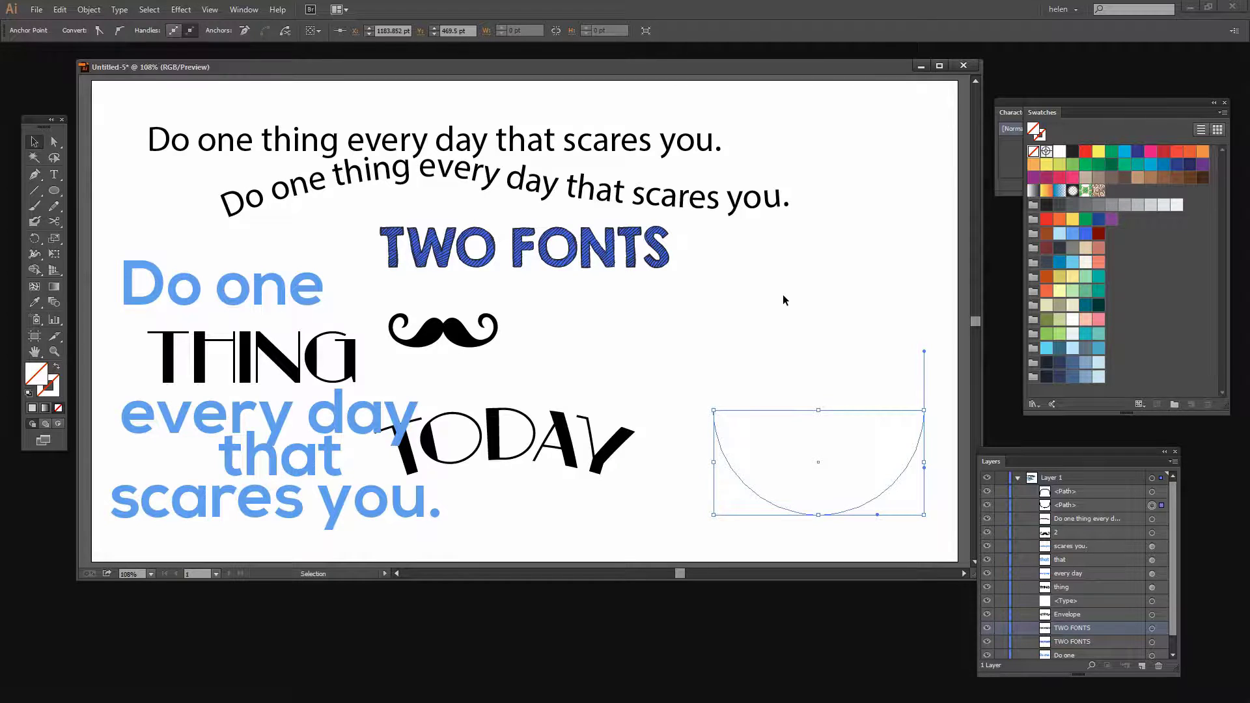
{"action": "left_click_drag", "start_coordinate": [784, 296], "coordinate": [819, 355]}
{"action": "left_click", "coordinate": [775, 502]}
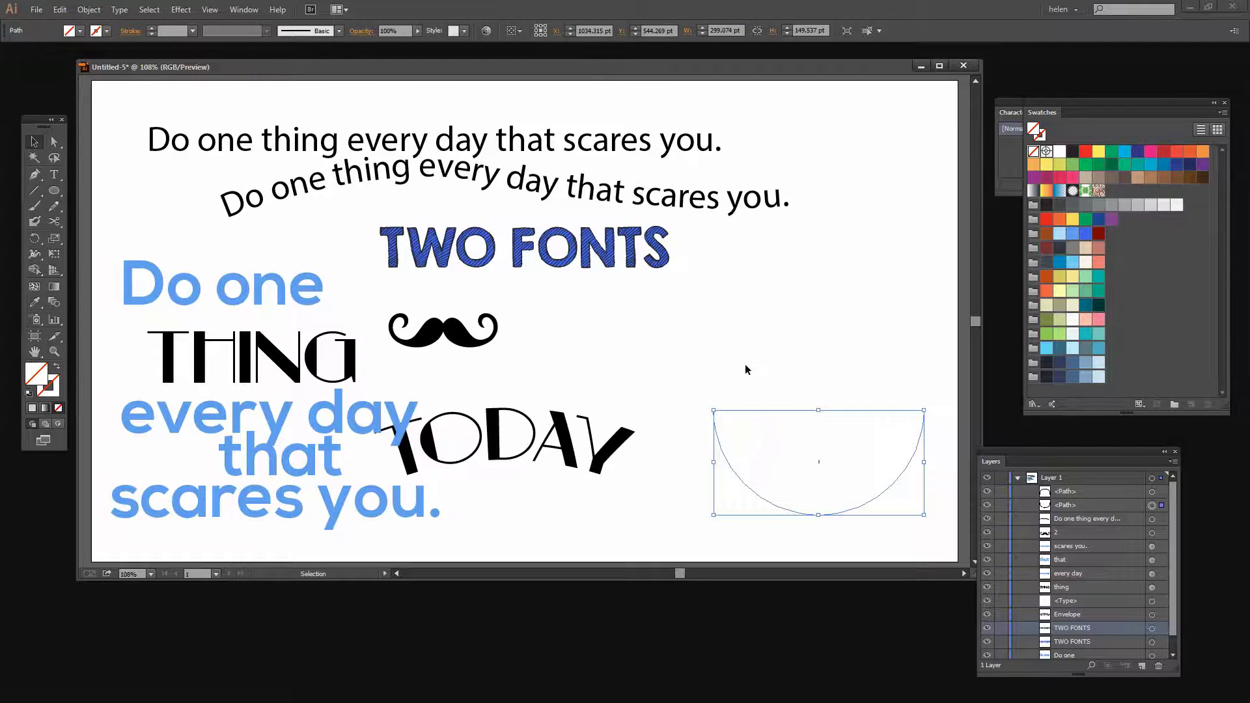
{"action": "left_click", "coordinate": [740, 418]}
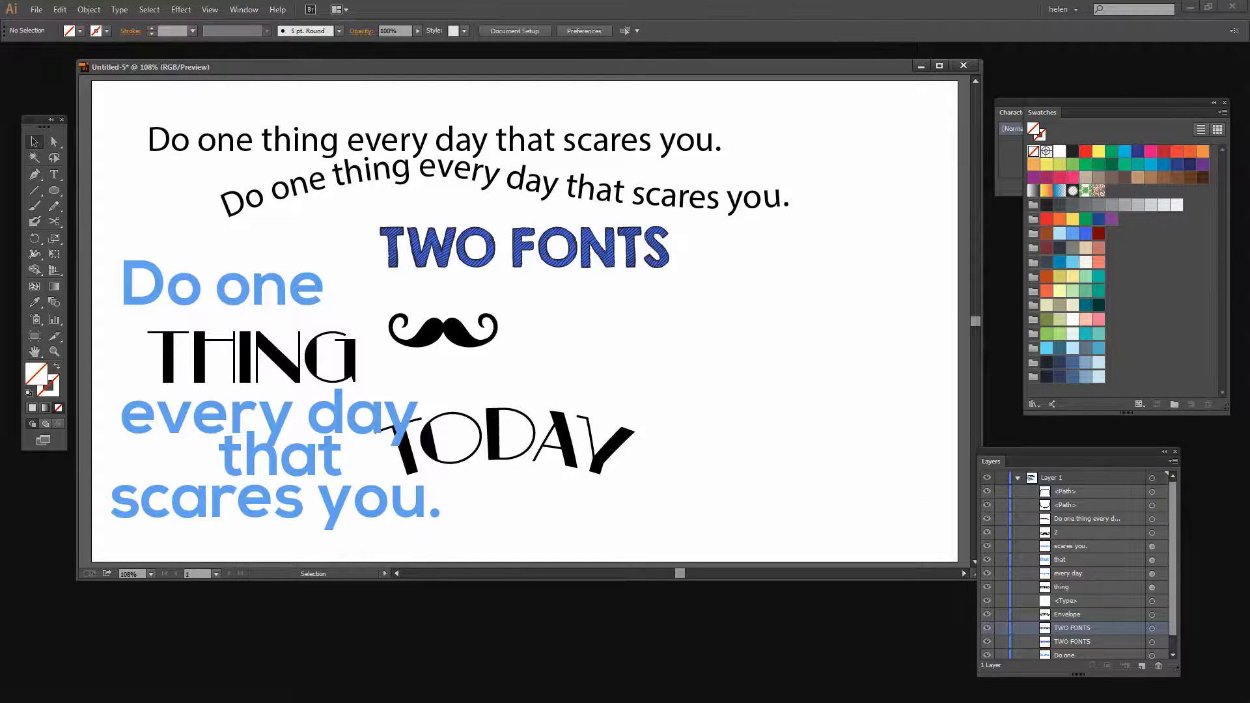
- Start type on the upper half-circle with the Type on a Path tool and enter "type goes"
{"action": "left_click", "coordinate": [54, 174]}
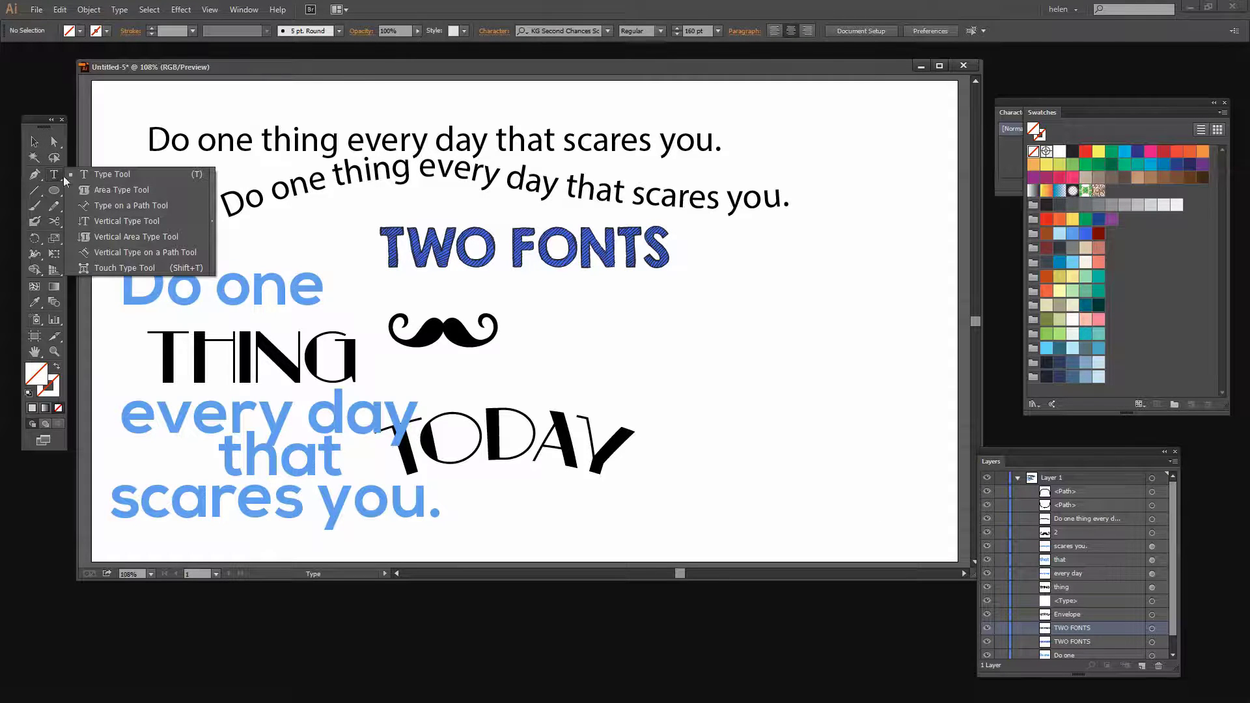
{"action": "left_click", "coordinate": [114, 209]}
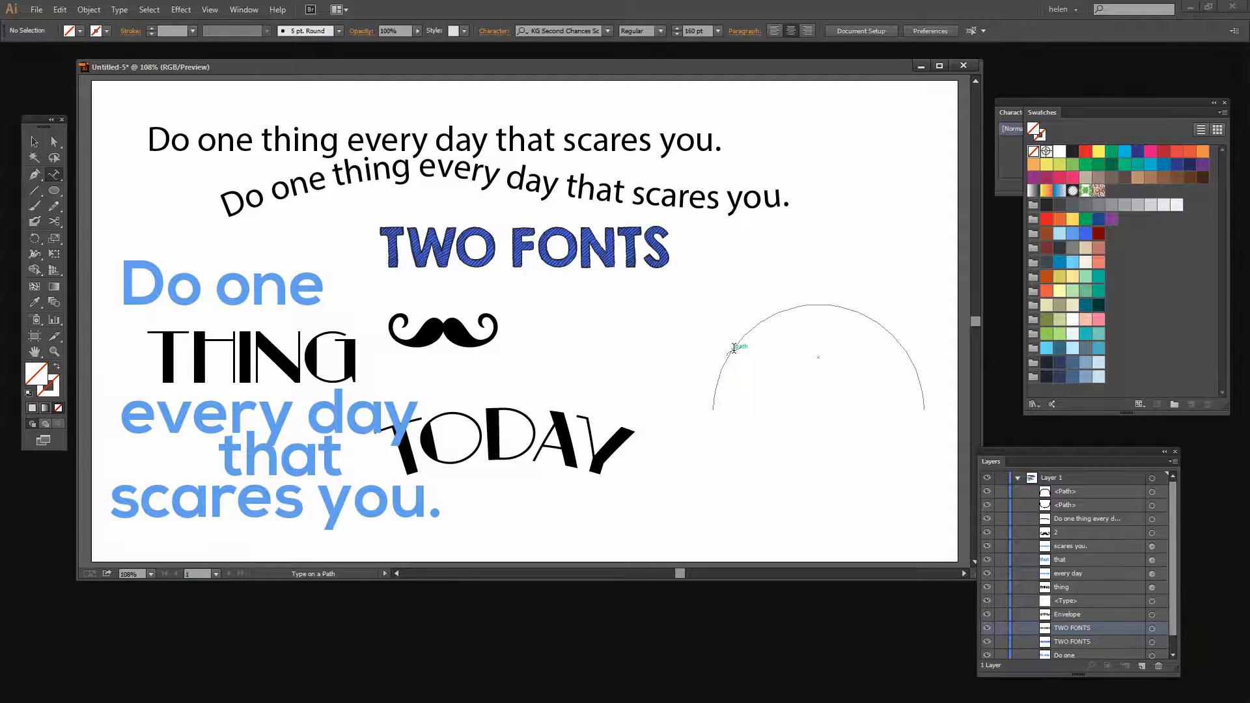
{"action": "left_click", "coordinate": [734, 348]}
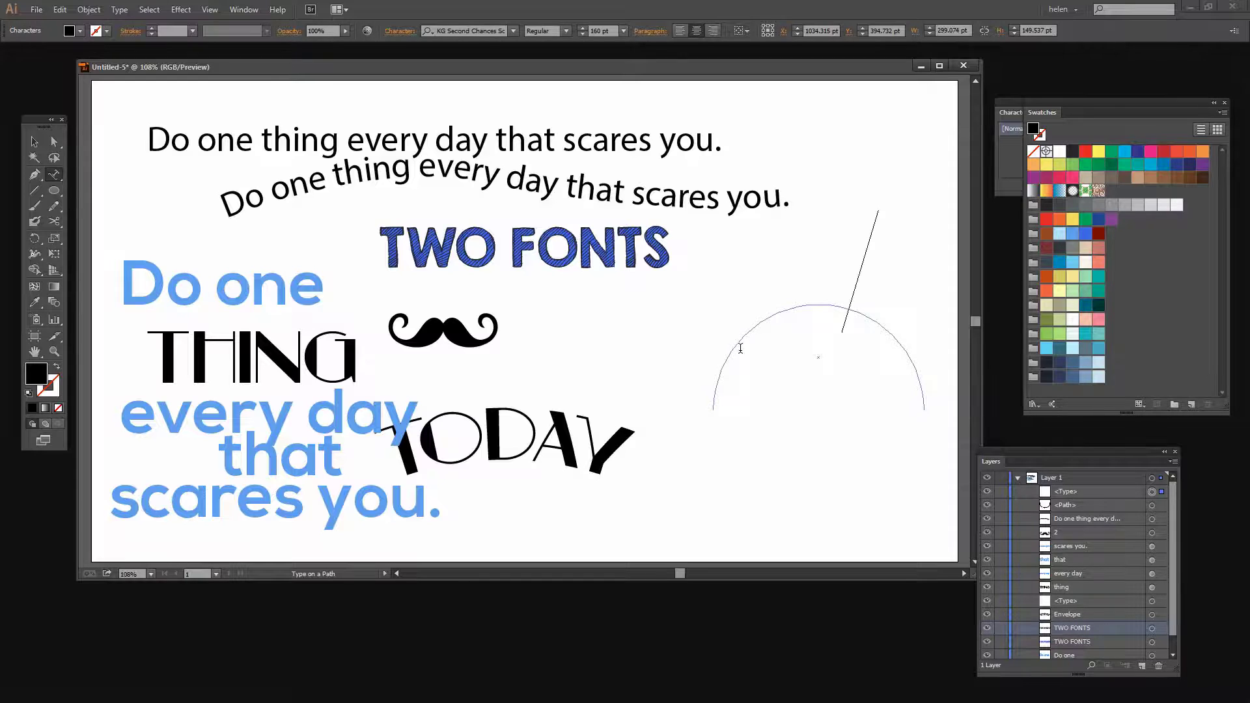
{"action": "type", "text": "t"}
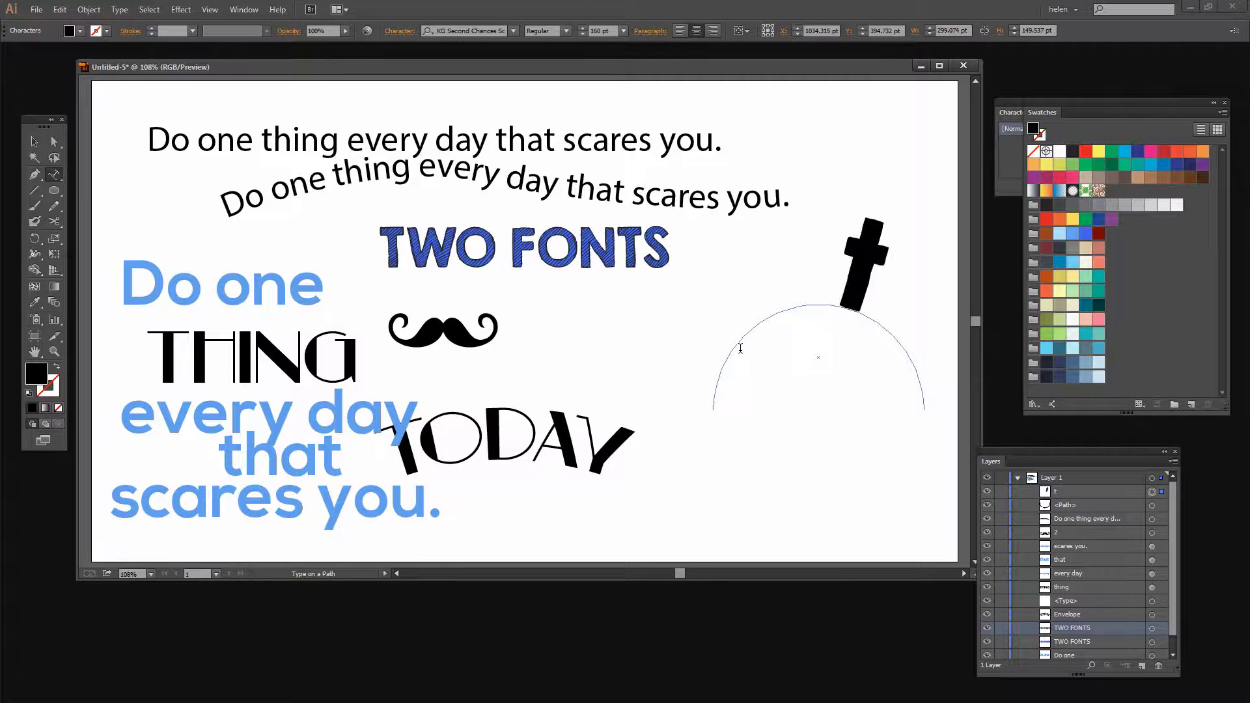
{"action": "type", "text": "ype goes"}
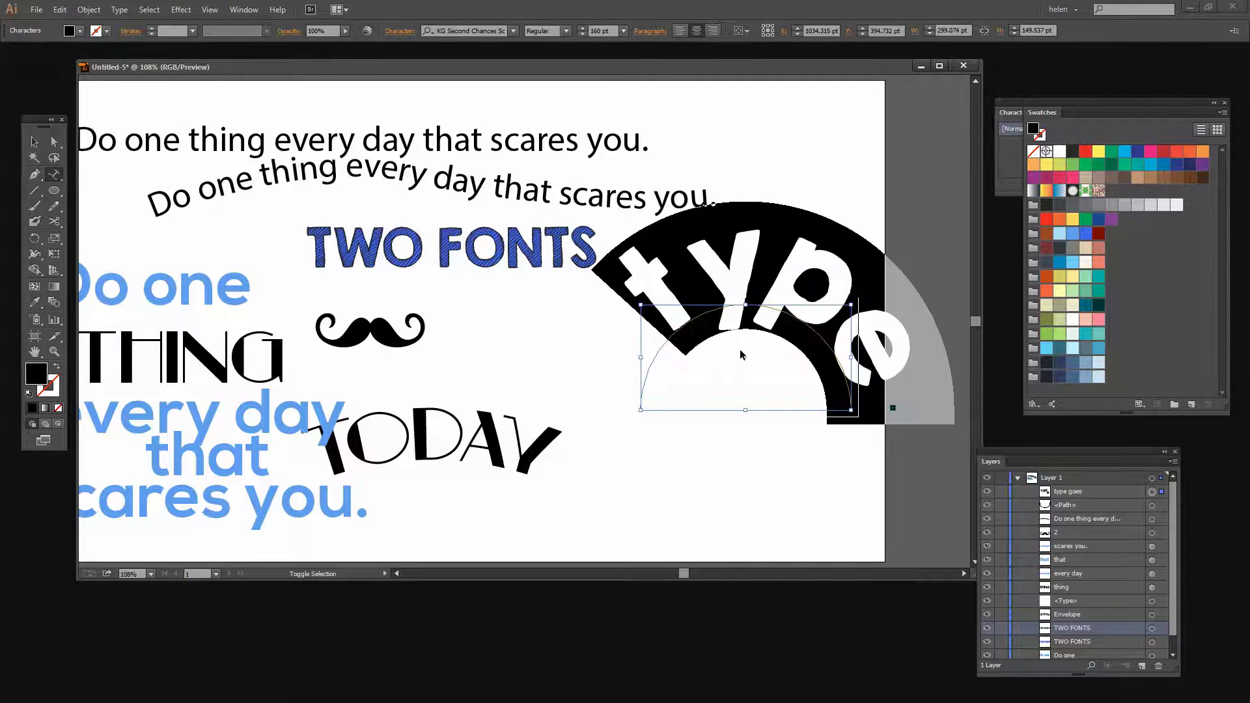
- Reduce the font size of all the text on the upper arc to 29 pt
{"action": "key", "text": "ctrl+a"}
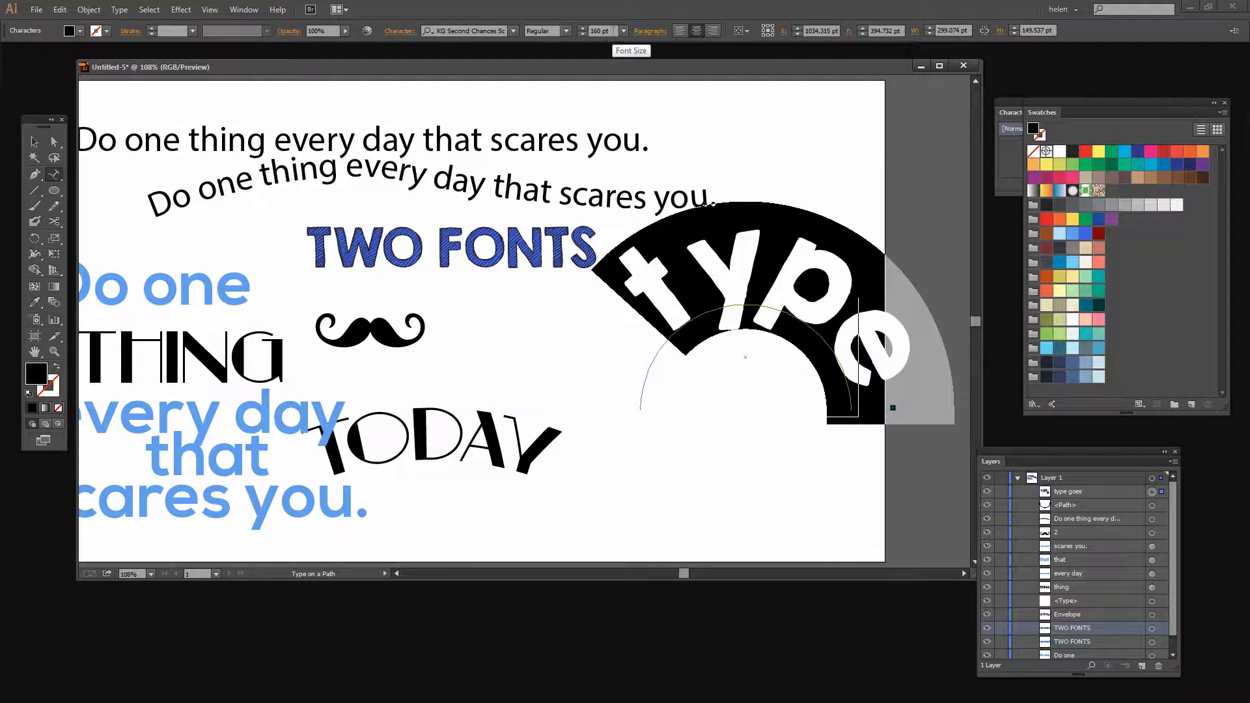
{"action": "left_click", "coordinate": [597, 31]}
{"action": "type", "text": "100"}
{"action": "key", "text": "Return"}
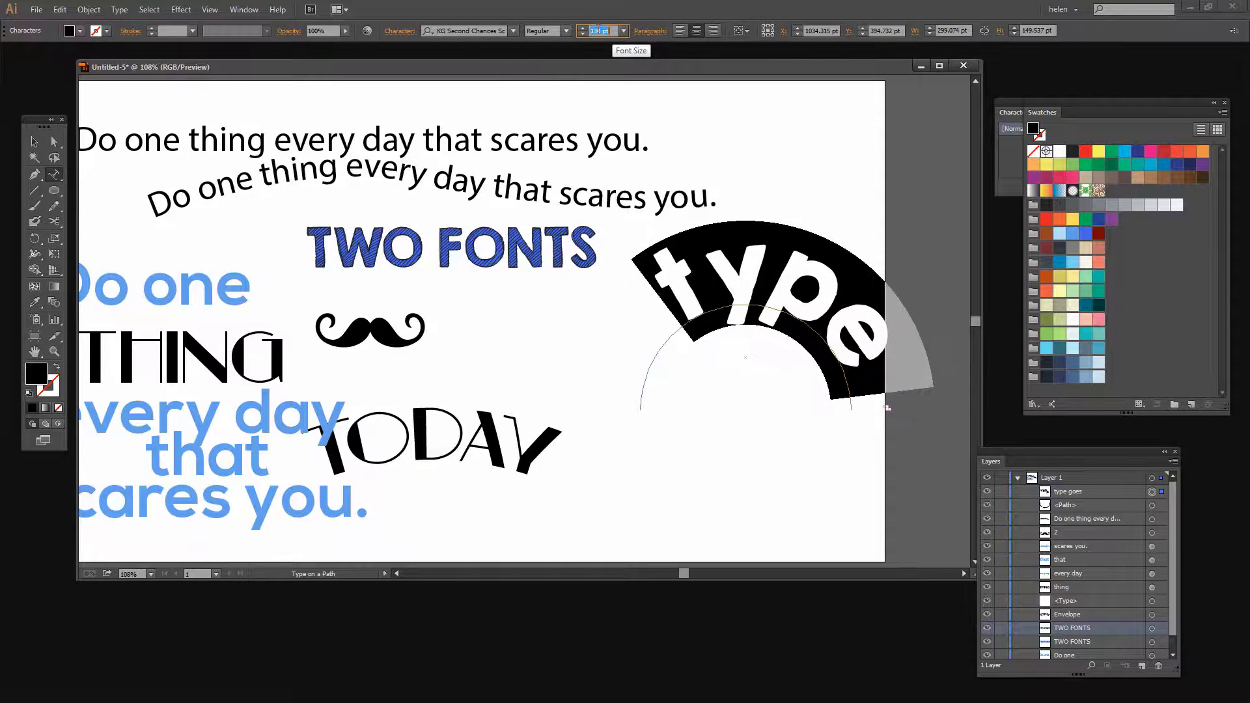
{"action": "key", "text": "shift+Down"}
{"action": "key", "text": "shift+Down"}
{"action": "key", "text": "shift+Down"}
{"action": "key", "text": "shift+Down"}
{"action": "key", "text": "shift+Down"}
{"action": "key", "text": "shift+Down"}
{"action": "key", "text": "shift+Down"}
{"action": "key", "text": "shift+Down"}
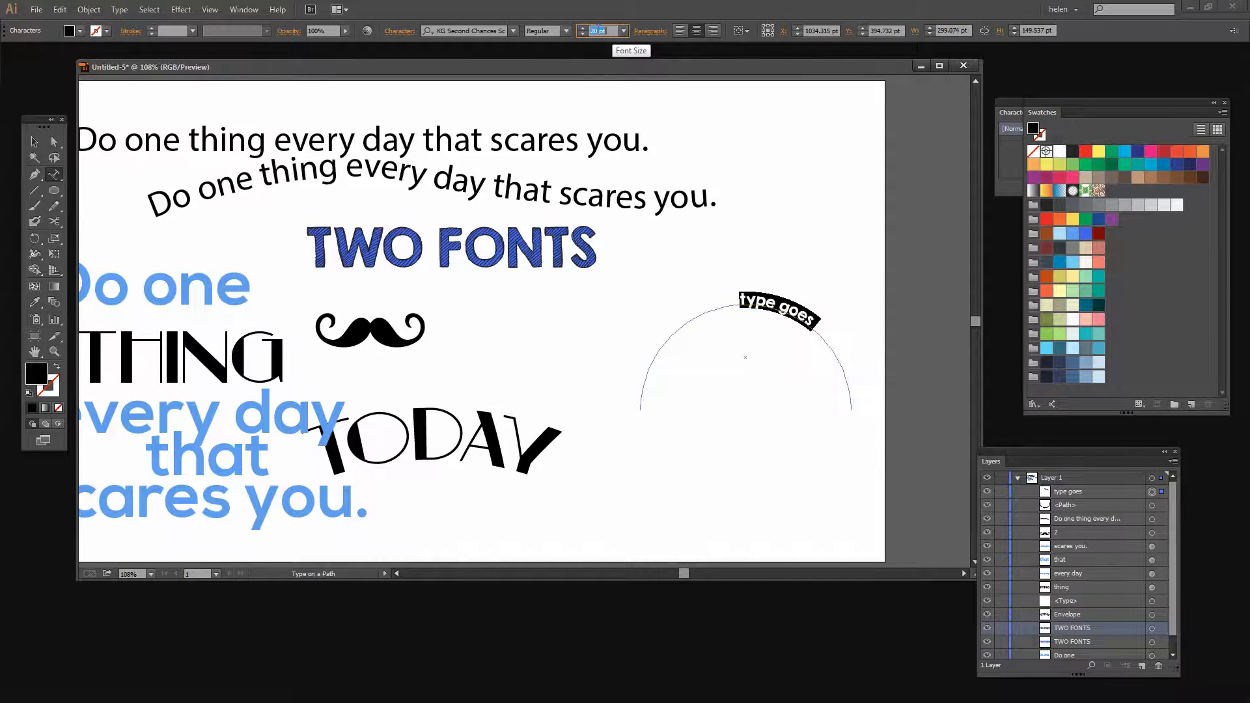
{"action": "key", "text": "shift+Up"}
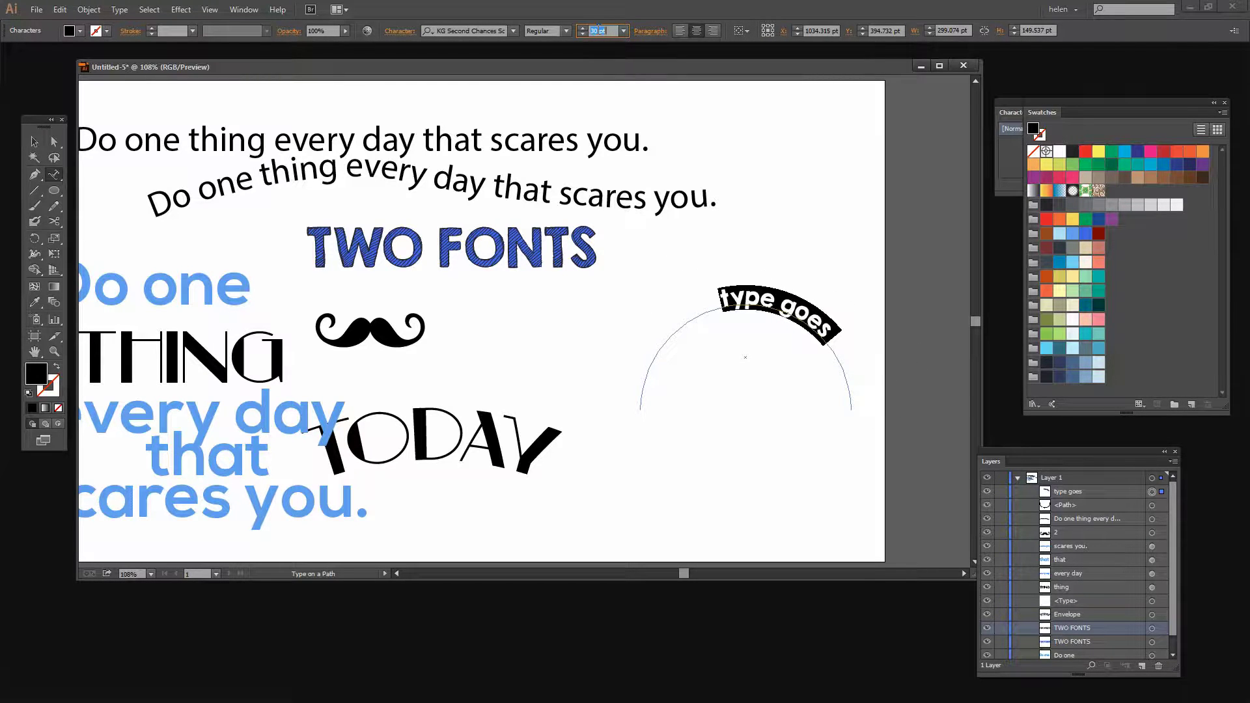
{"action": "key", "text": "Down"}
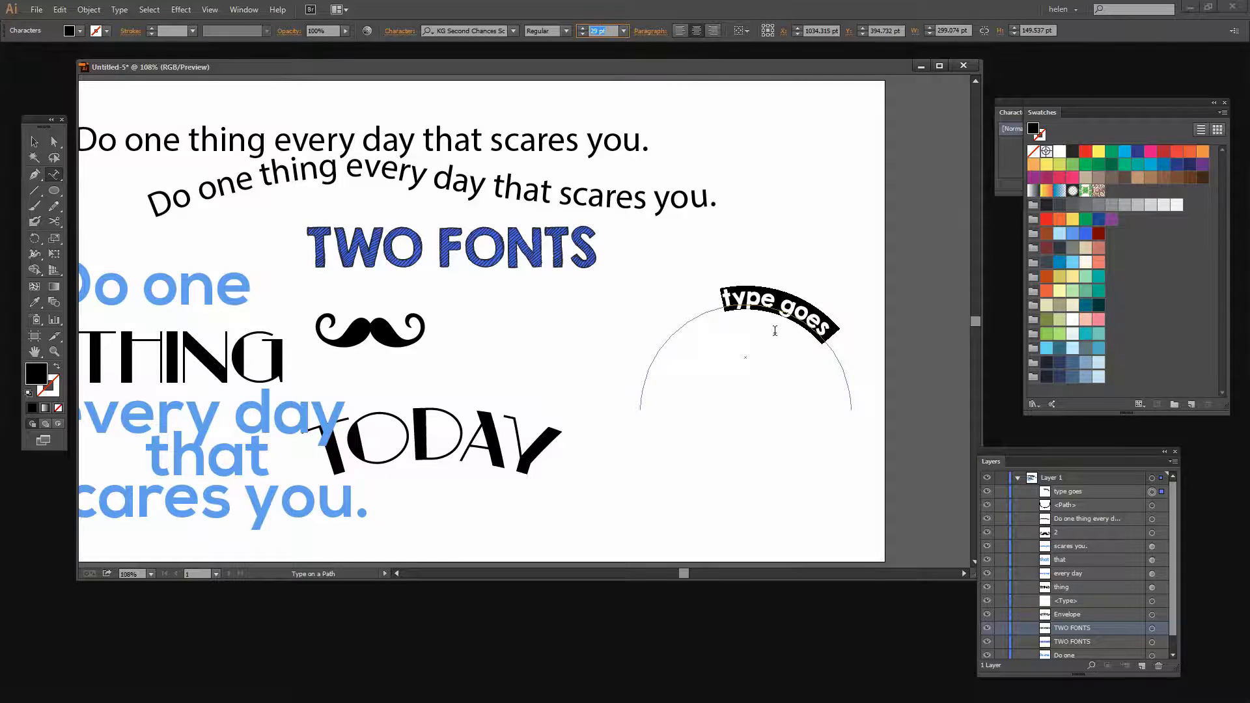
- Complete the upper arc text as "type goes one way" with single spaces, and slide it along the arc until it is centered
{"action": "left_click", "coordinate": [818, 330]}
{"action": "type", "text": "one way"}
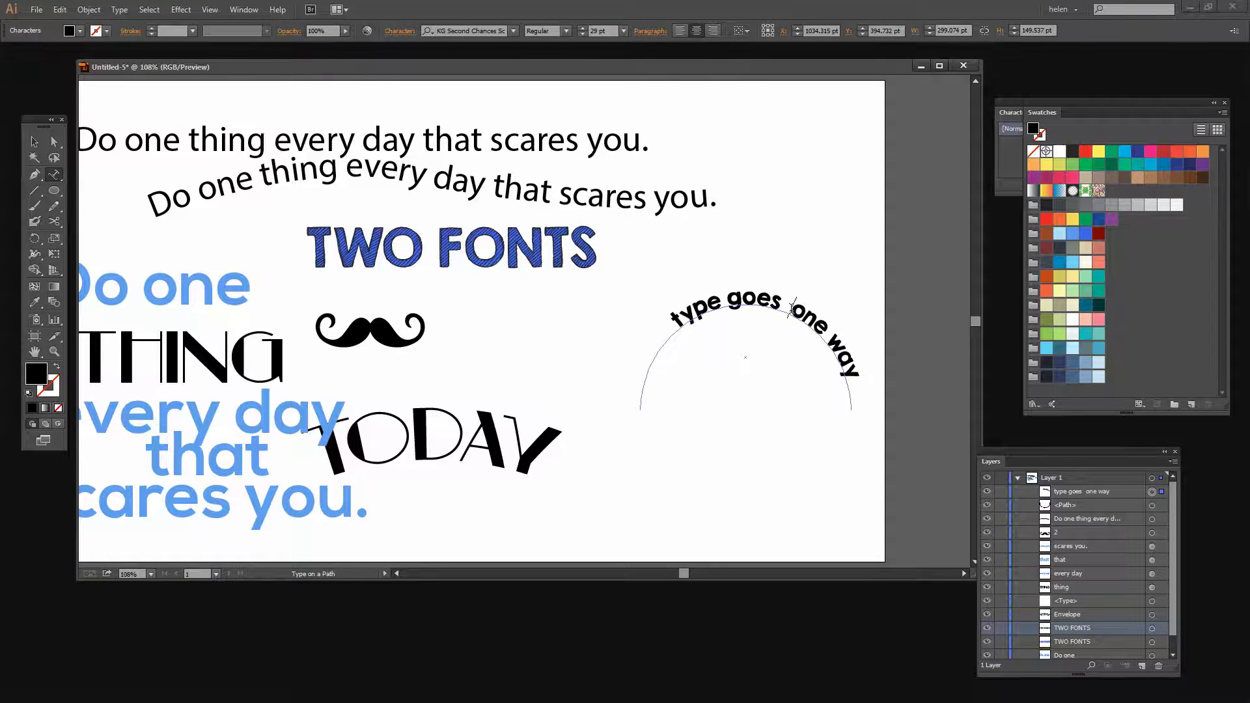
{"action": "key", "text": "BackSpace"}
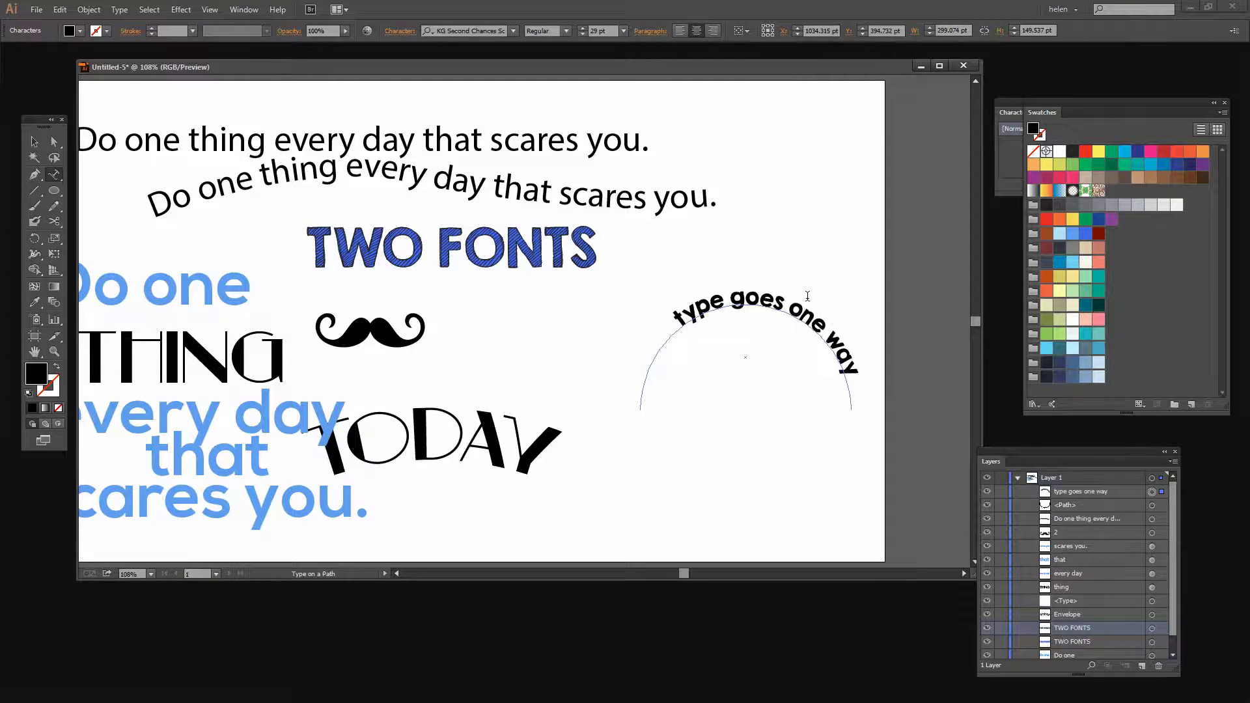
{"action": "left_click", "coordinate": [35, 142]}
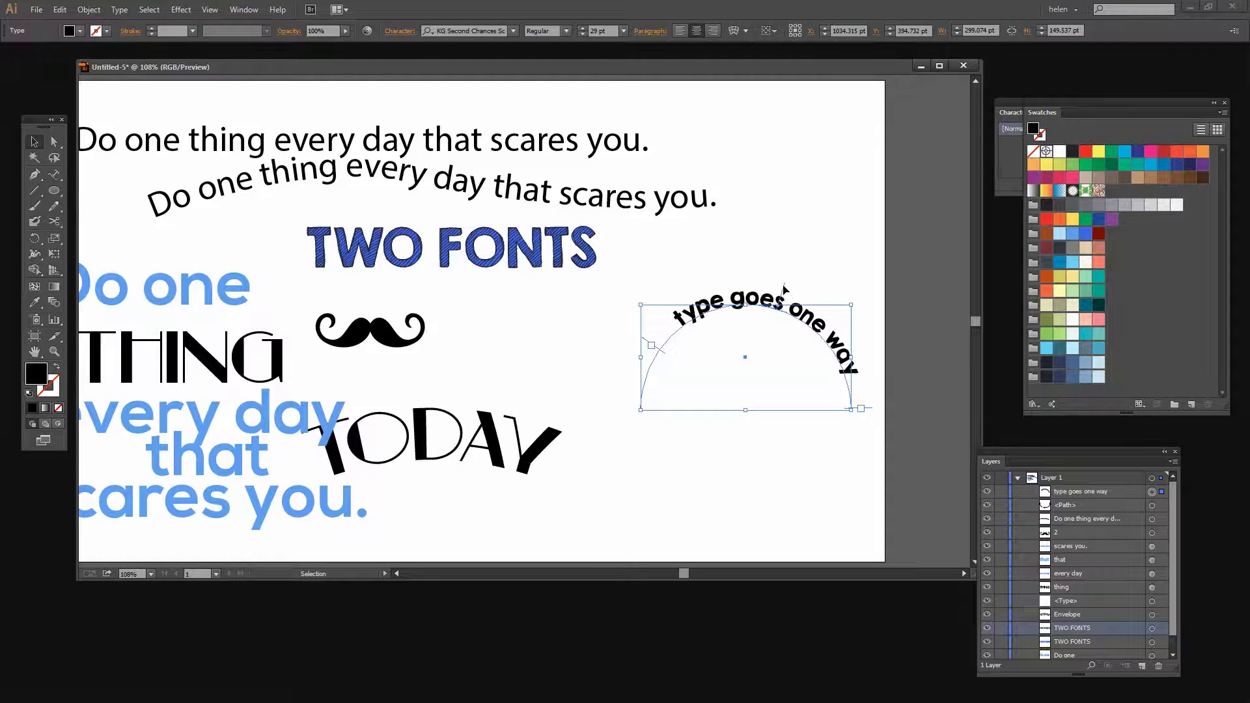
{"action": "left_click_drag", "start_coordinate": [784, 289], "coordinate": [750, 282]}
{"action": "left_click", "coordinate": [747, 258]}
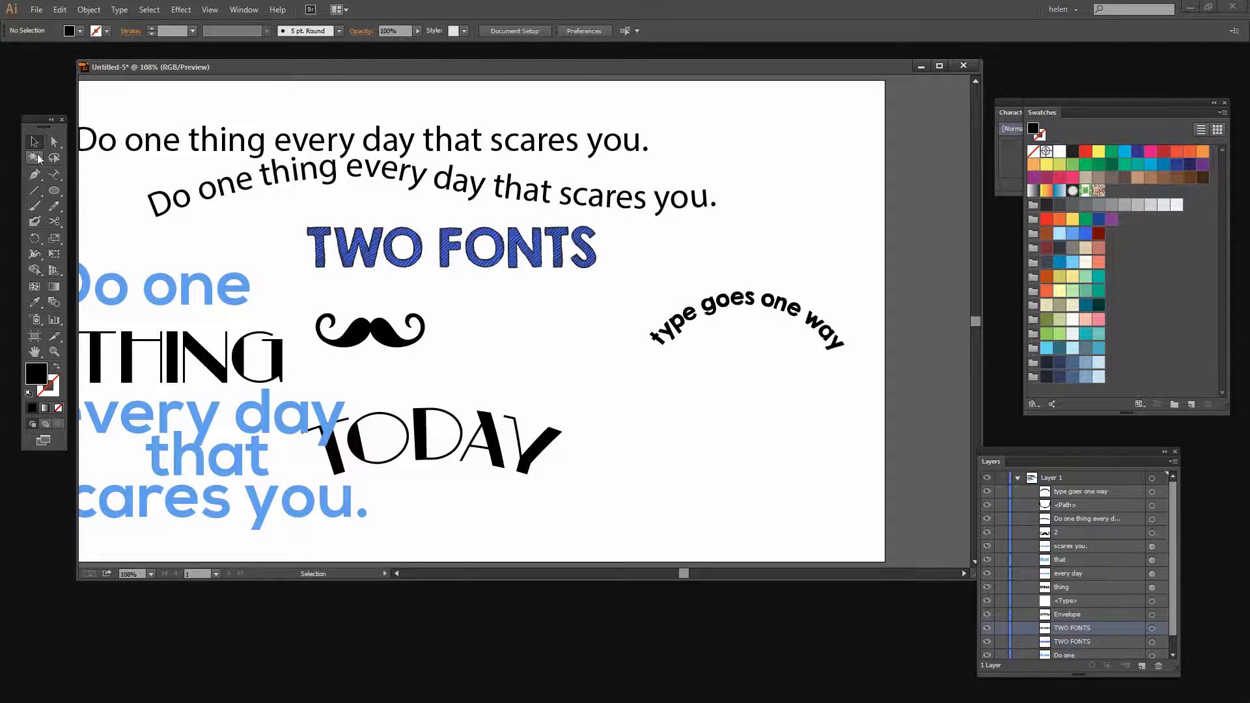
- Place the text "and another" along the lower half-circle with the Type on a Path tool
{"action": "left_click", "coordinate": [55, 179]}
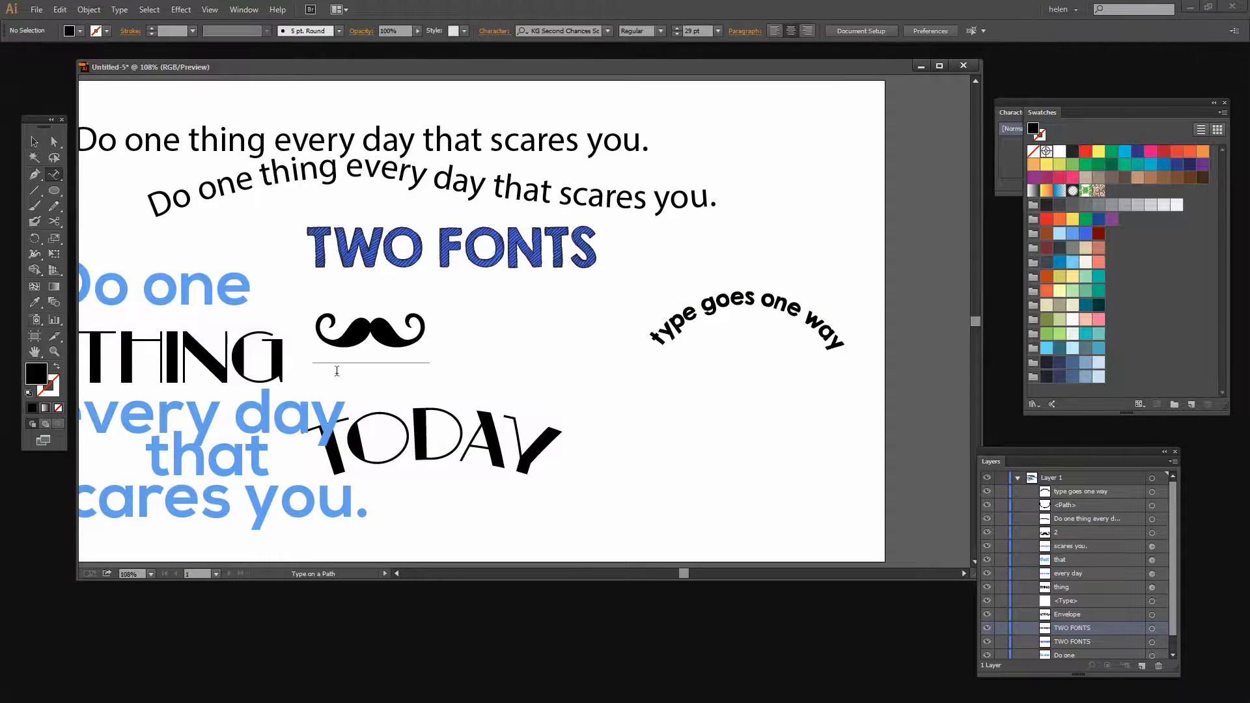
{"action": "left_click", "coordinate": [808, 495]}
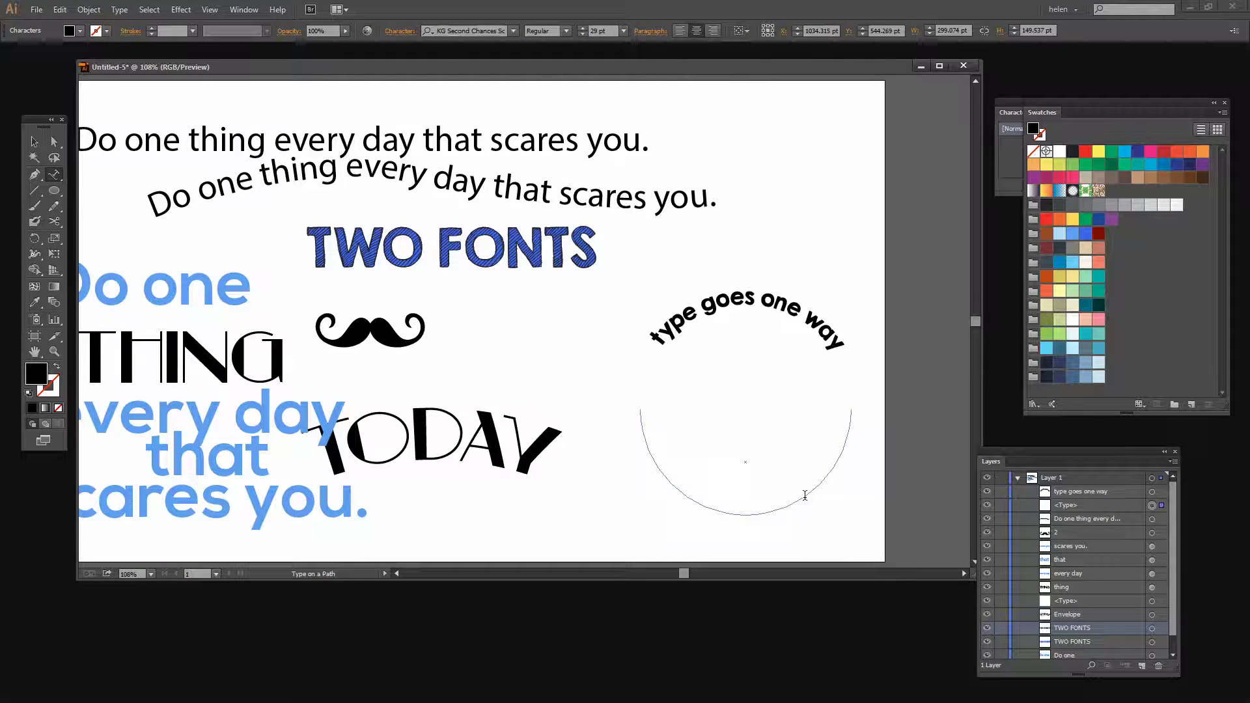
{"action": "type", "text": "and"}
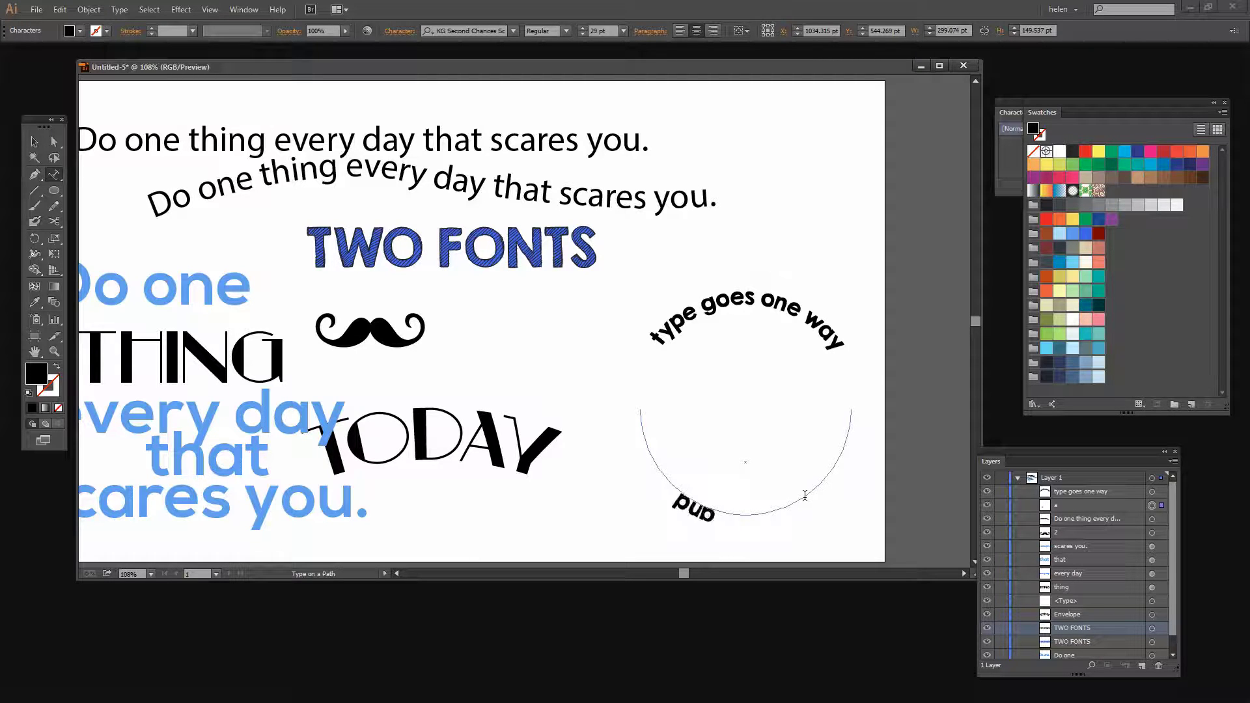
{"action": "type", "text": " an other"}
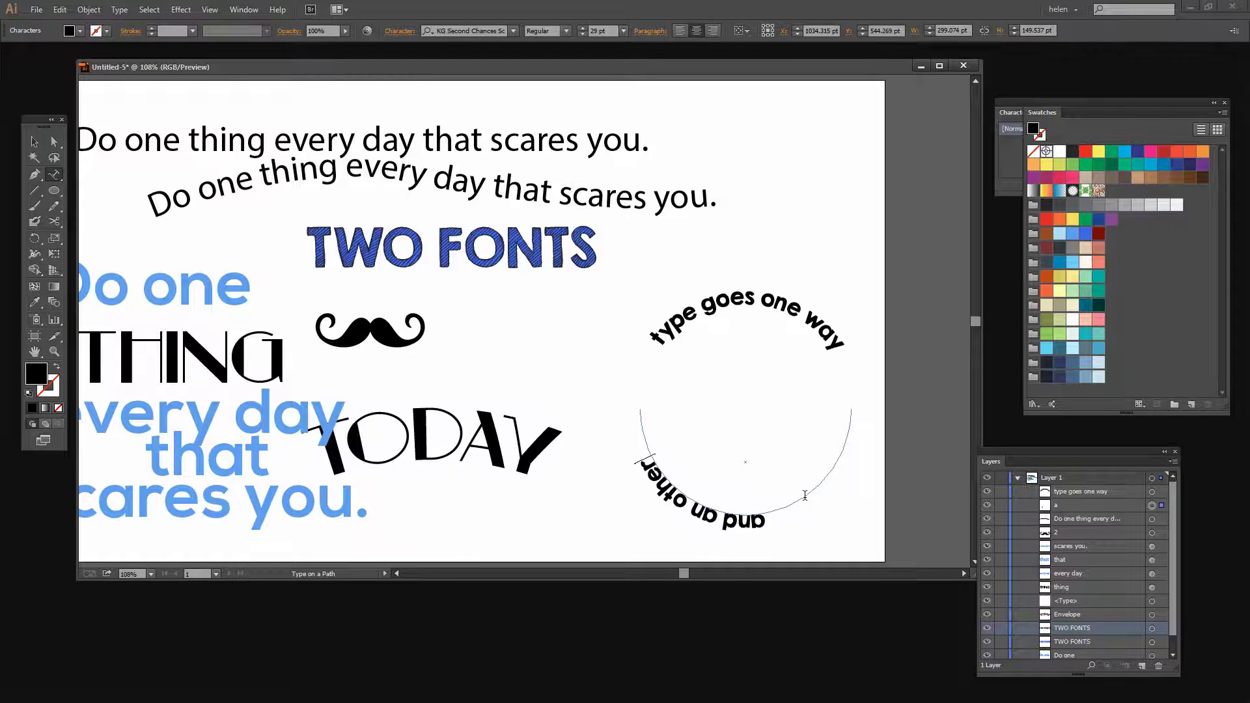
{"action": "key", "text": "BackSpace"}
{"action": "key", "text": "BackSpace"}
{"action": "key", "text": "BackSpace"}
{"action": "key", "text": "BackSpace"}
{"action": "key", "text": "BackSpace"}
{"action": "key", "text": "BackSpace"}
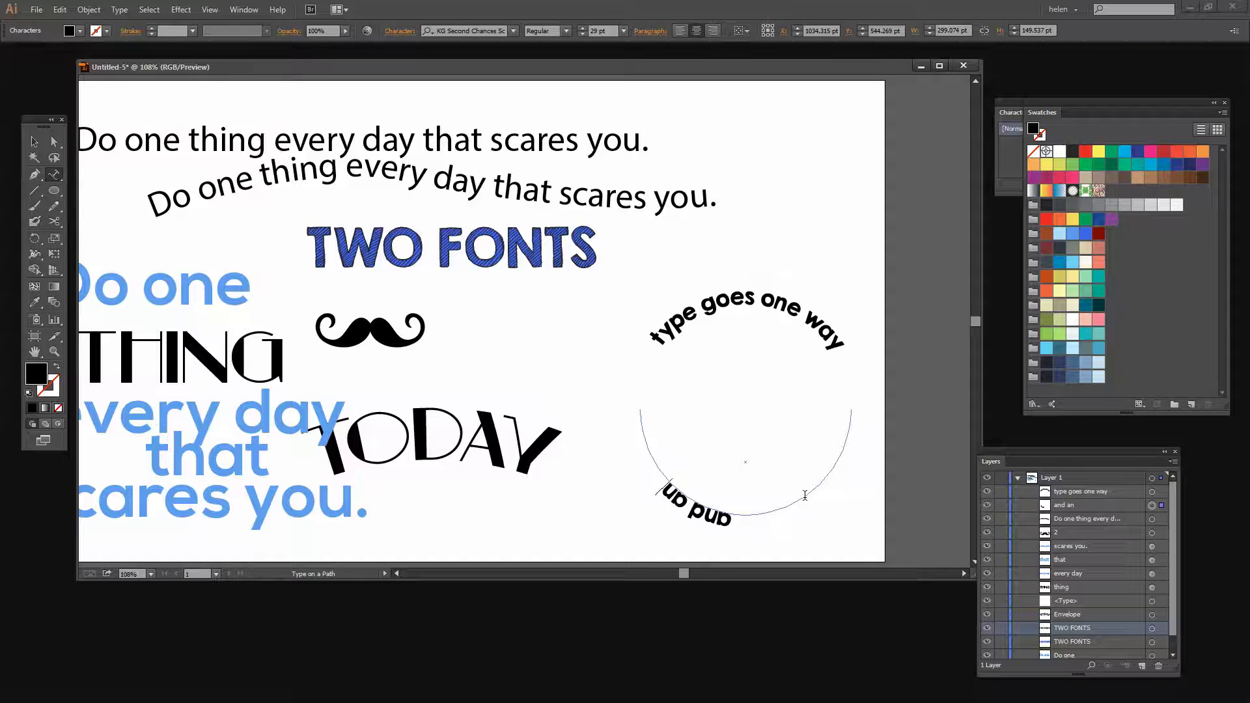
{"action": "type", "text": "other"}
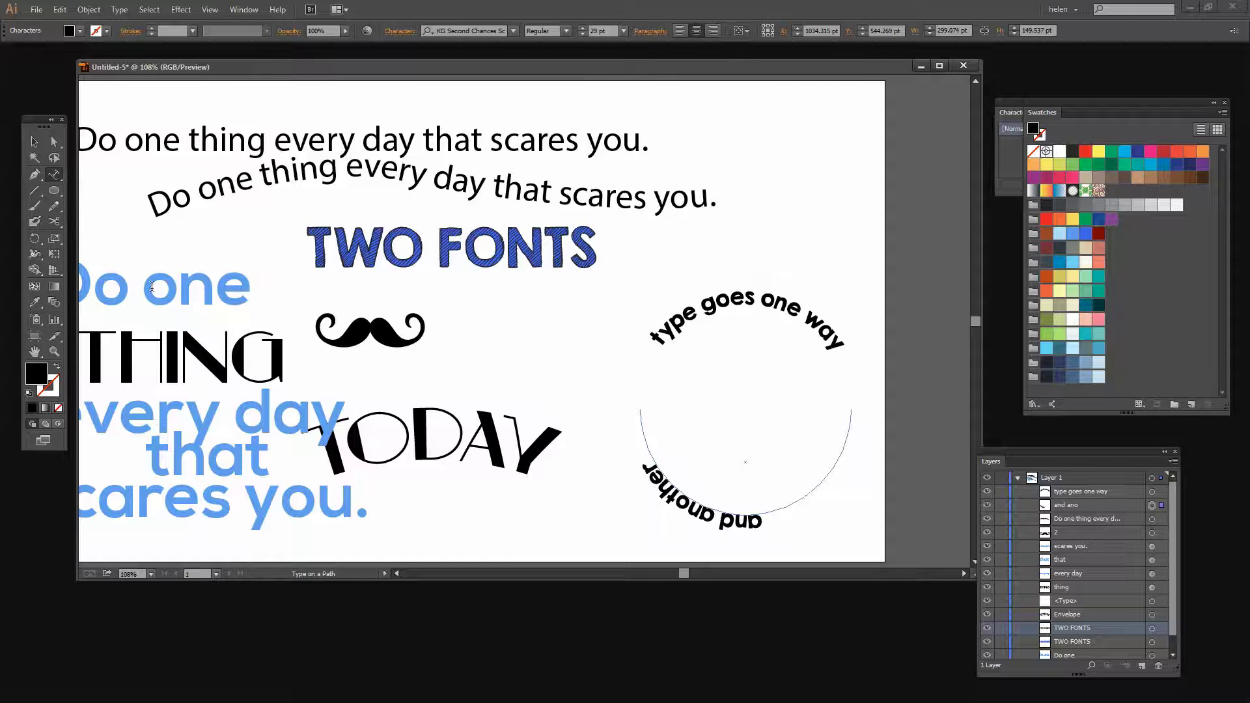
- Slide the "and another" text along the lower arc until it is centered at the arc's lowest point
{"action": "left_click", "coordinate": [34, 142]}
{"action": "left_click", "coordinate": [736, 512]}
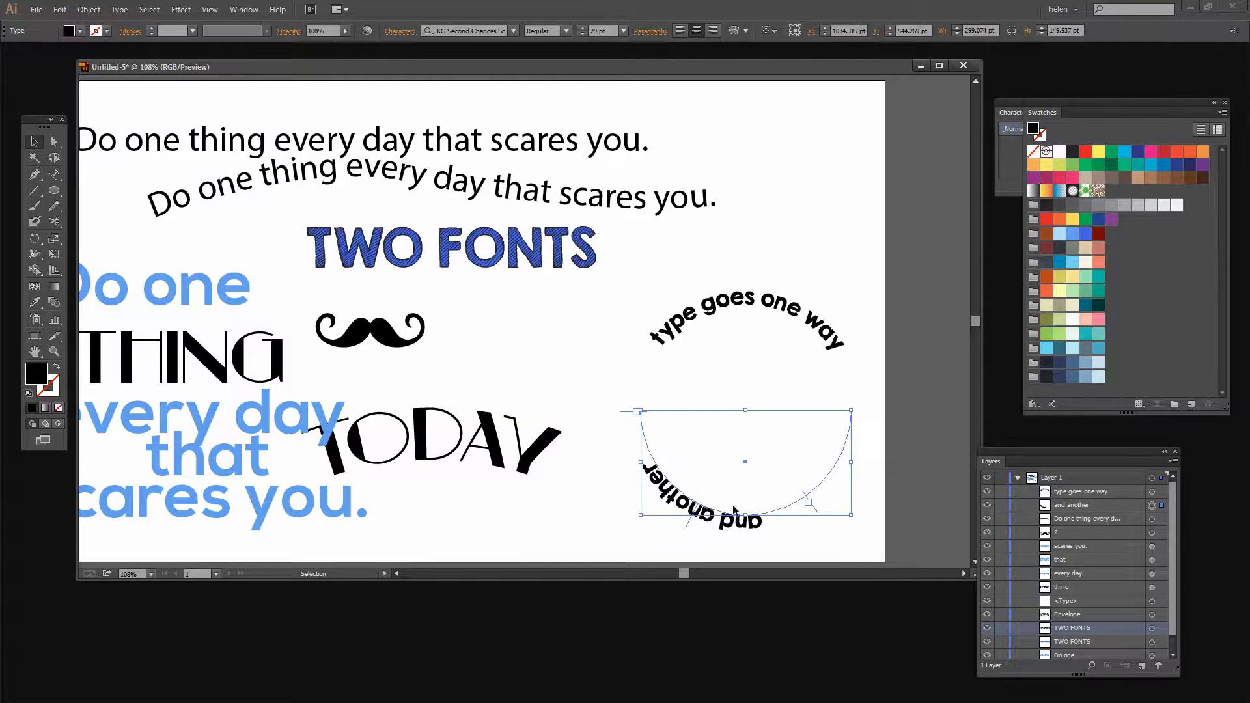
{"action": "left_click_drag", "start_coordinate": [691, 531], "coordinate": [749, 523]}
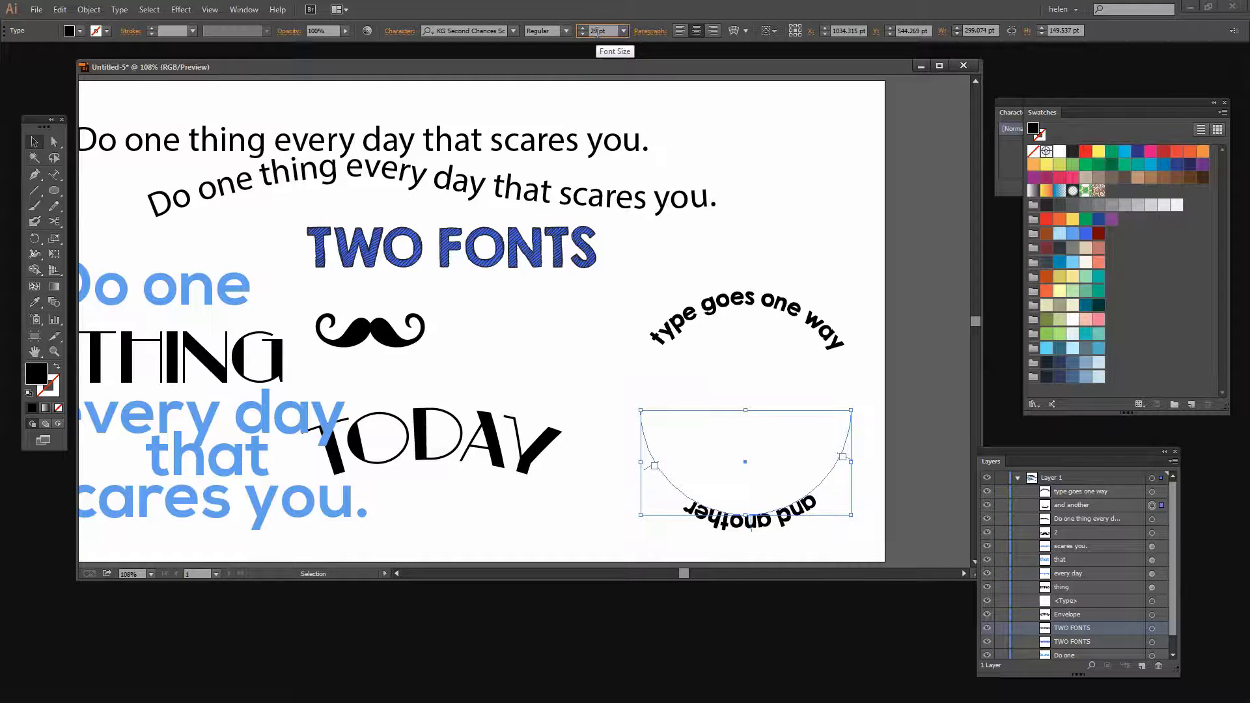
- Set the font size of the "and another" text to 50 pt
{"action": "type", "text": "50"}
{"action": "key", "text": "Return"}
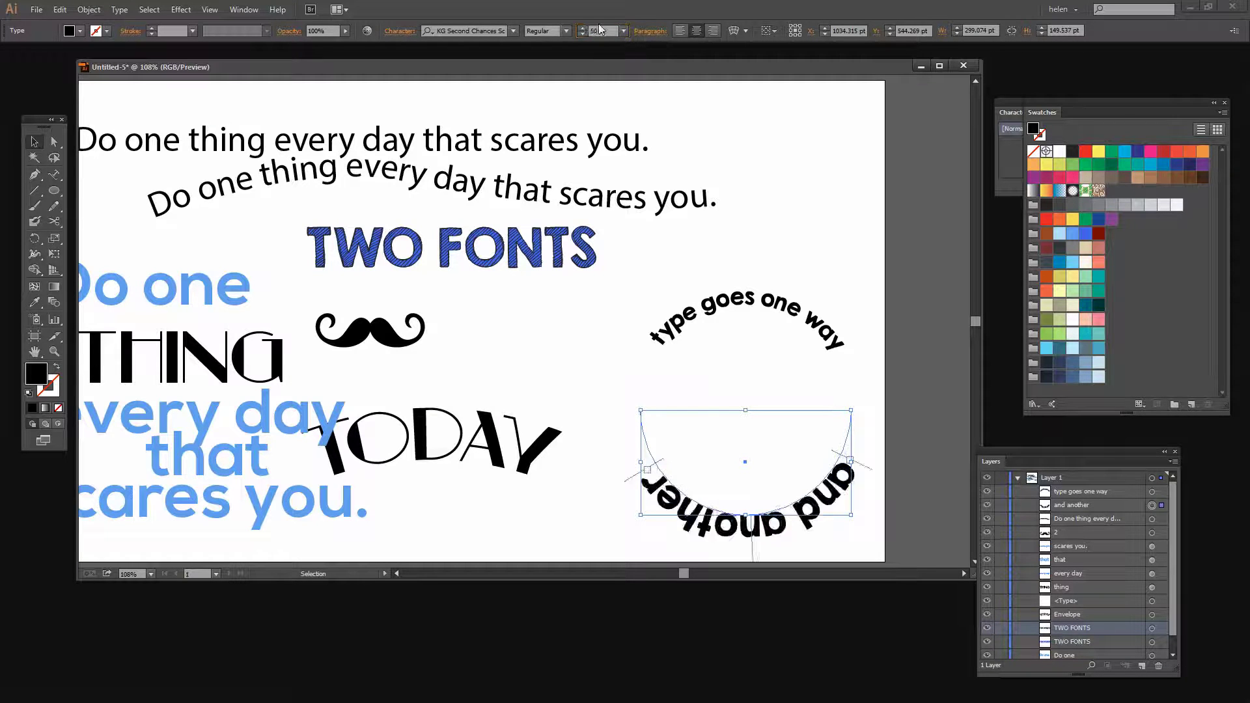
{"action": "type", "text": "40"}
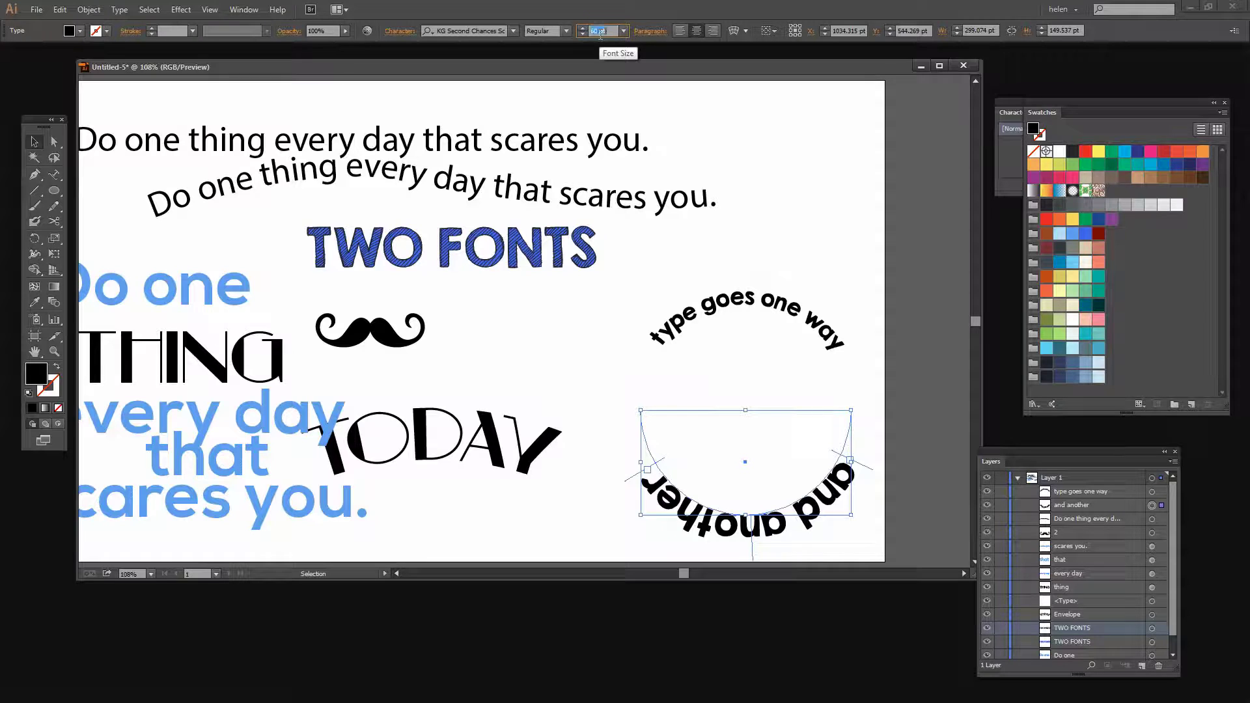
{"action": "key", "text": "Return"}
{"action": "type", "text": "50"}
{"action": "key", "text": "Return"}
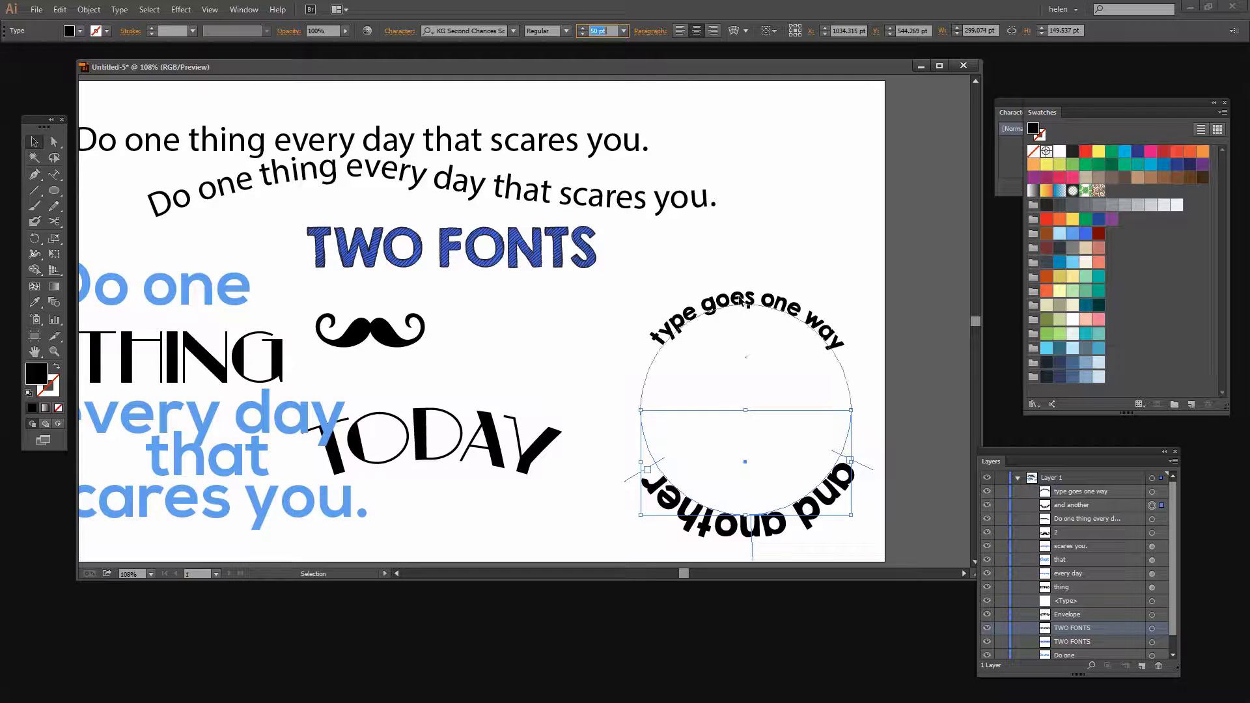
- Increase the font size of the "type goes one way" text to 37 pt and deselect it
{"action": "left_click", "coordinate": [740, 300]}
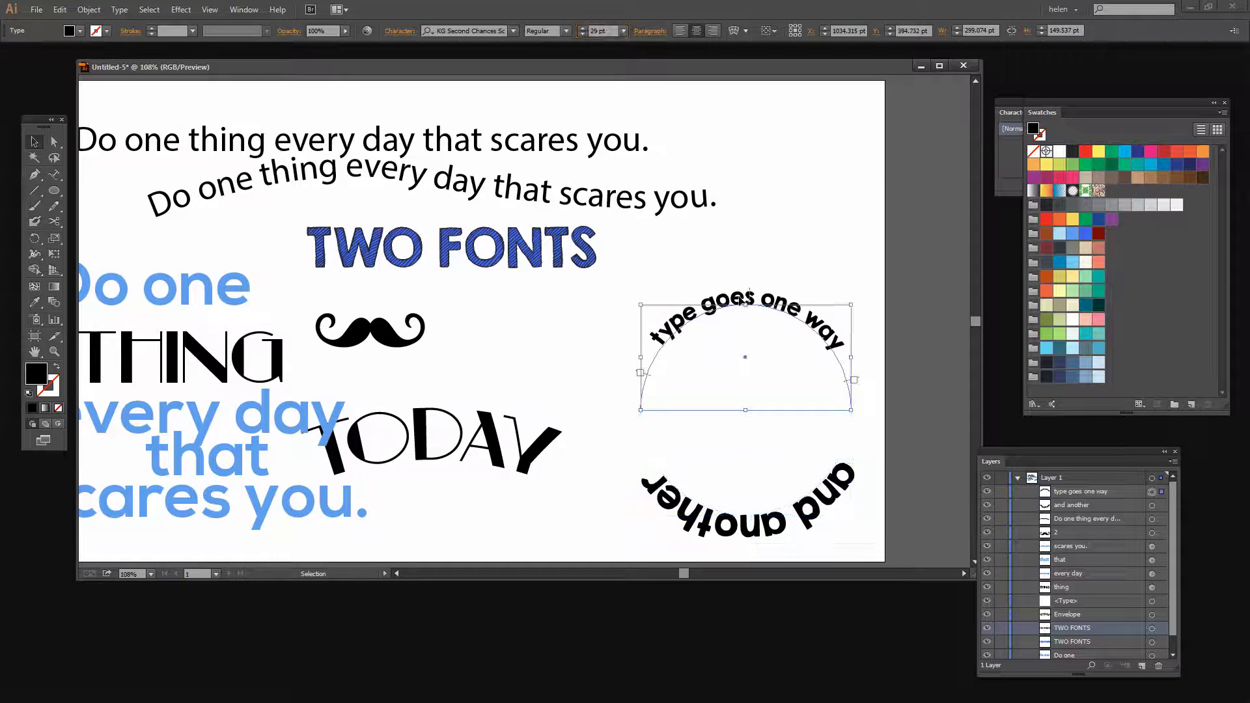
{"action": "left_click", "coordinate": [600, 30]}
{"action": "key", "text": "Up"}
{"action": "key", "text": "Up"}
{"action": "key", "text": "Up"}
{"action": "key", "text": "Up"}
{"action": "key", "text": "Up"}
{"action": "key", "text": "Up"}
{"action": "key", "text": "Up"}
{"action": "key", "text": "Up"}
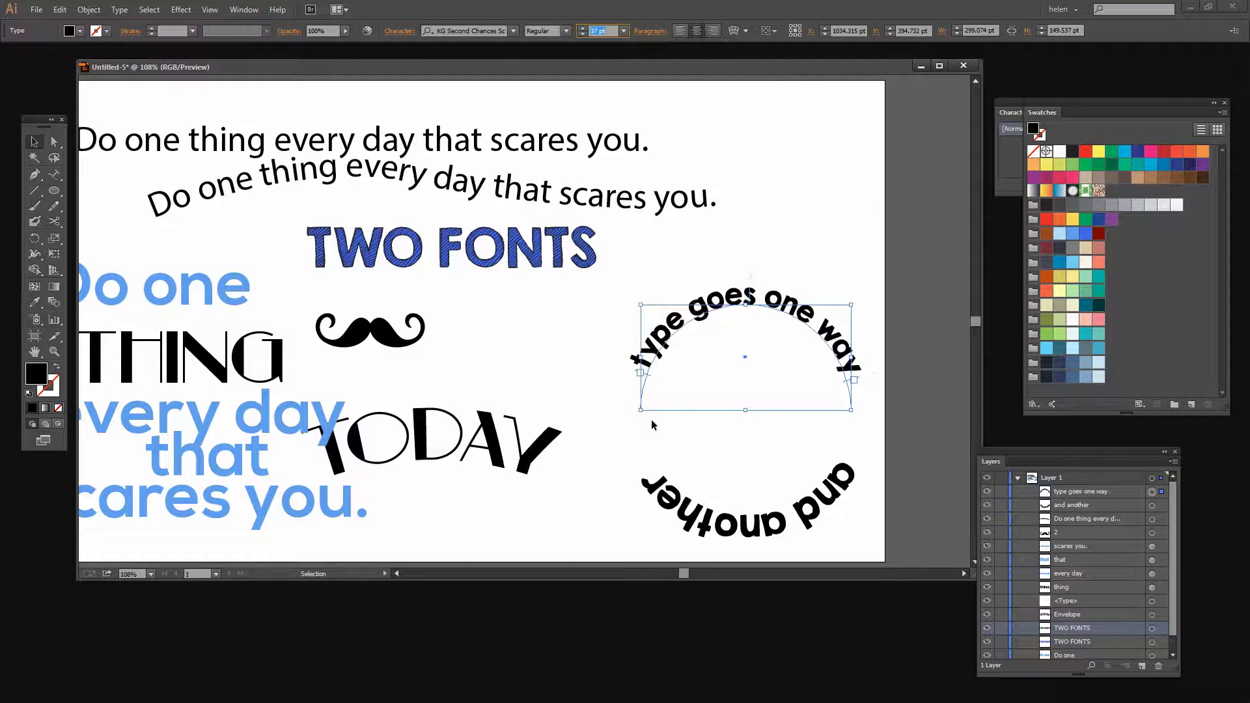
{"action": "left_click", "coordinate": [576, 352]}
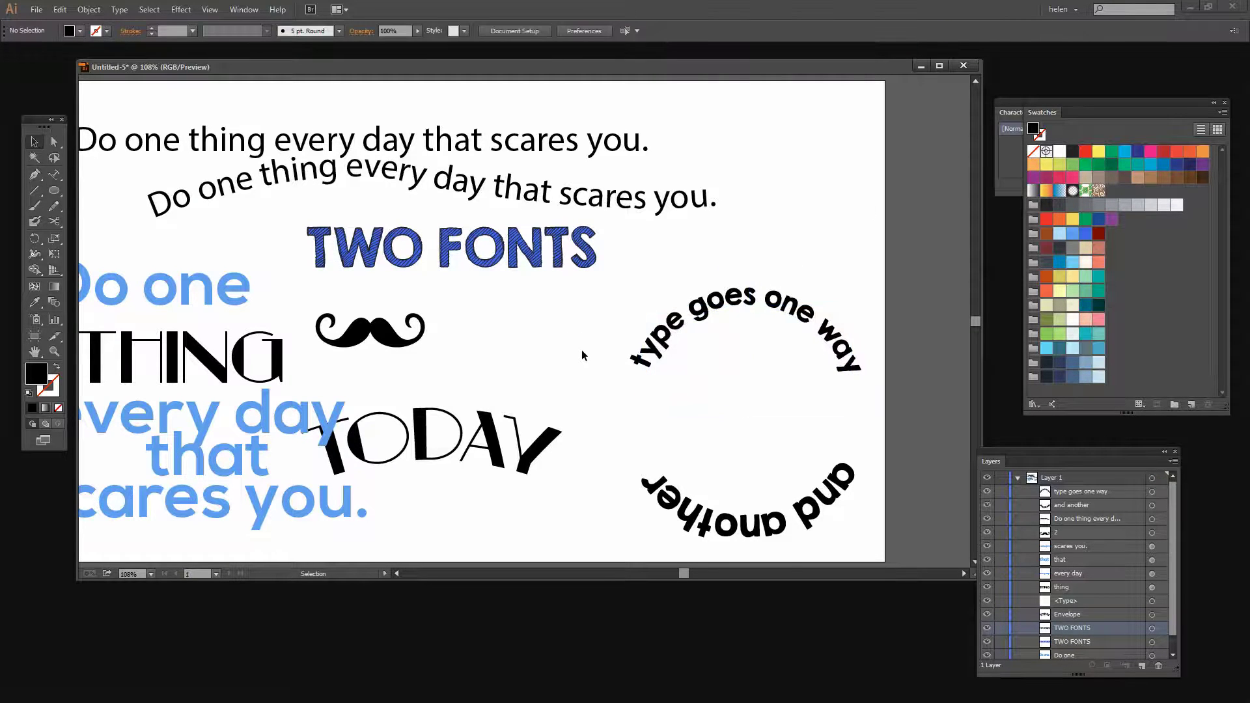
- Flip the "and another" text to the inside of the lower arc so it reads upright
{"action": "left_click", "coordinate": [744, 535]}
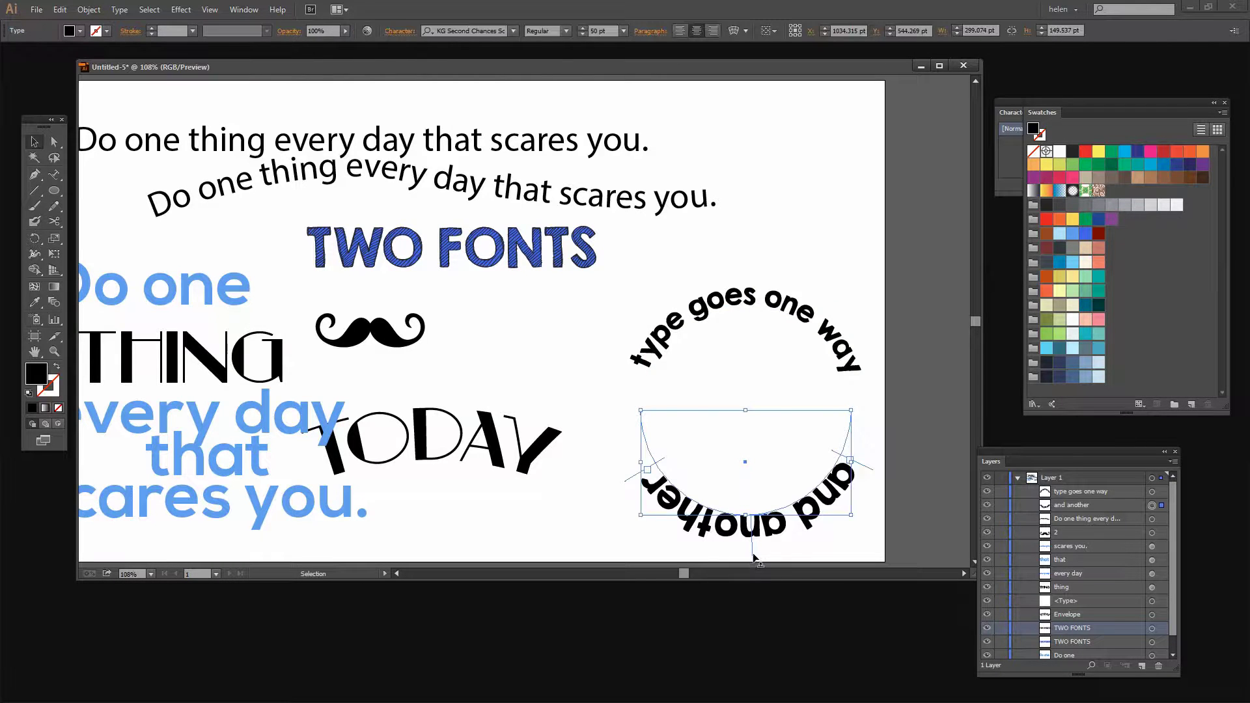
{"action": "left_click_drag", "start_coordinate": [752, 556], "coordinate": [680, 432]}
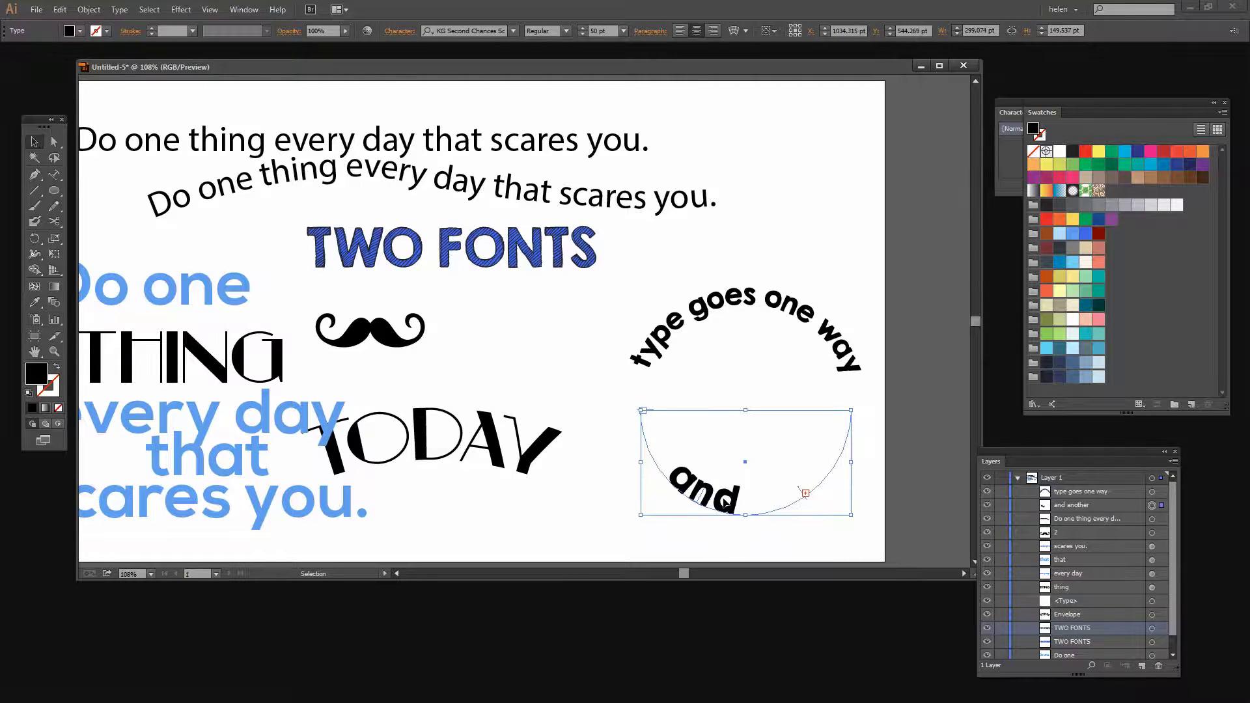
- Set the font size of the "and another" text to 40 pt and slide it along the arc until centered at the lowest point
{"action": "left_click", "coordinate": [597, 31]}
{"action": "type", "text": "40"}
{"action": "key", "text": "Return"}
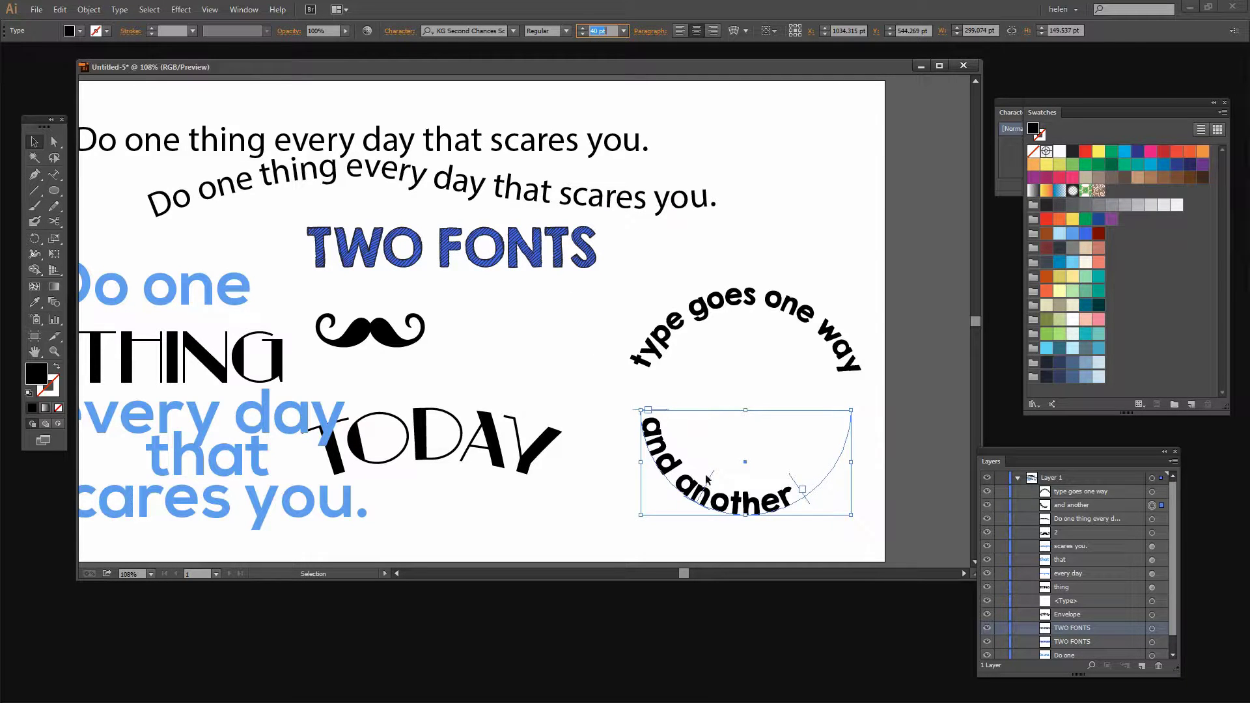
{"action": "left_click_drag", "start_coordinate": [709, 482], "coordinate": [745, 482]}
{"action": "left_click", "coordinate": [616, 491]}
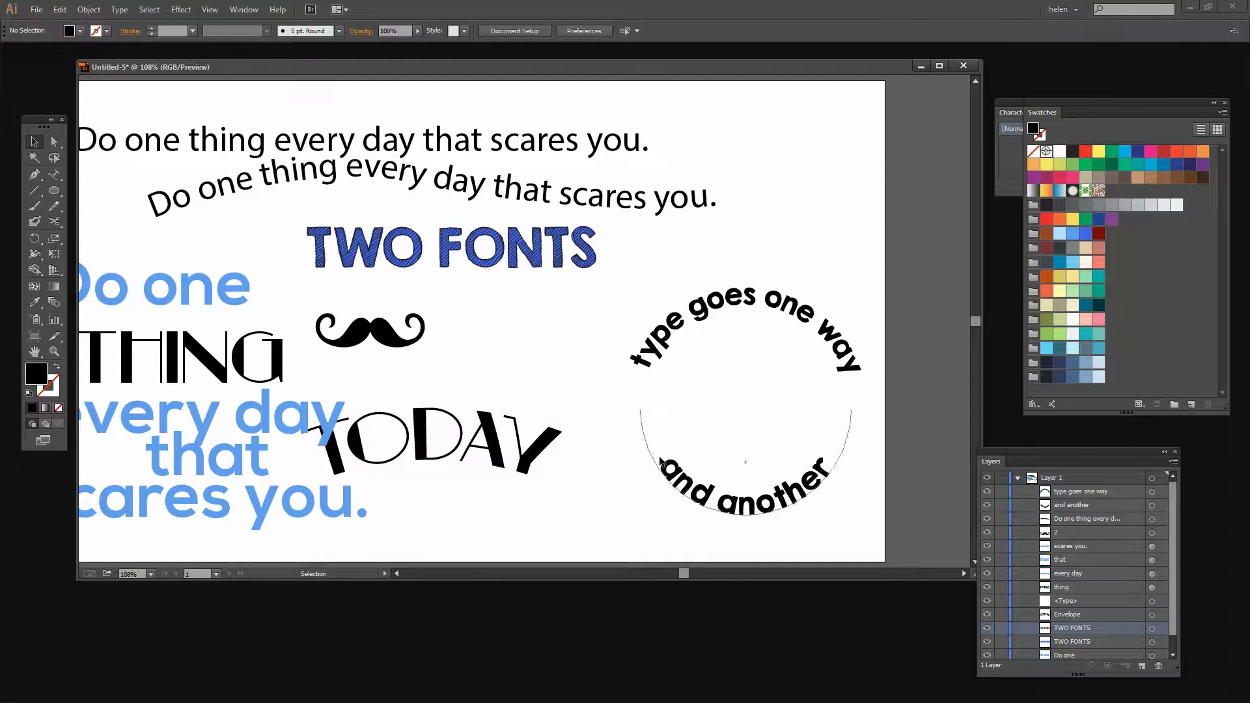
- Set the Align to Path option of the "type goes one way" text to Center
{"action": "left_click", "coordinate": [748, 301]}
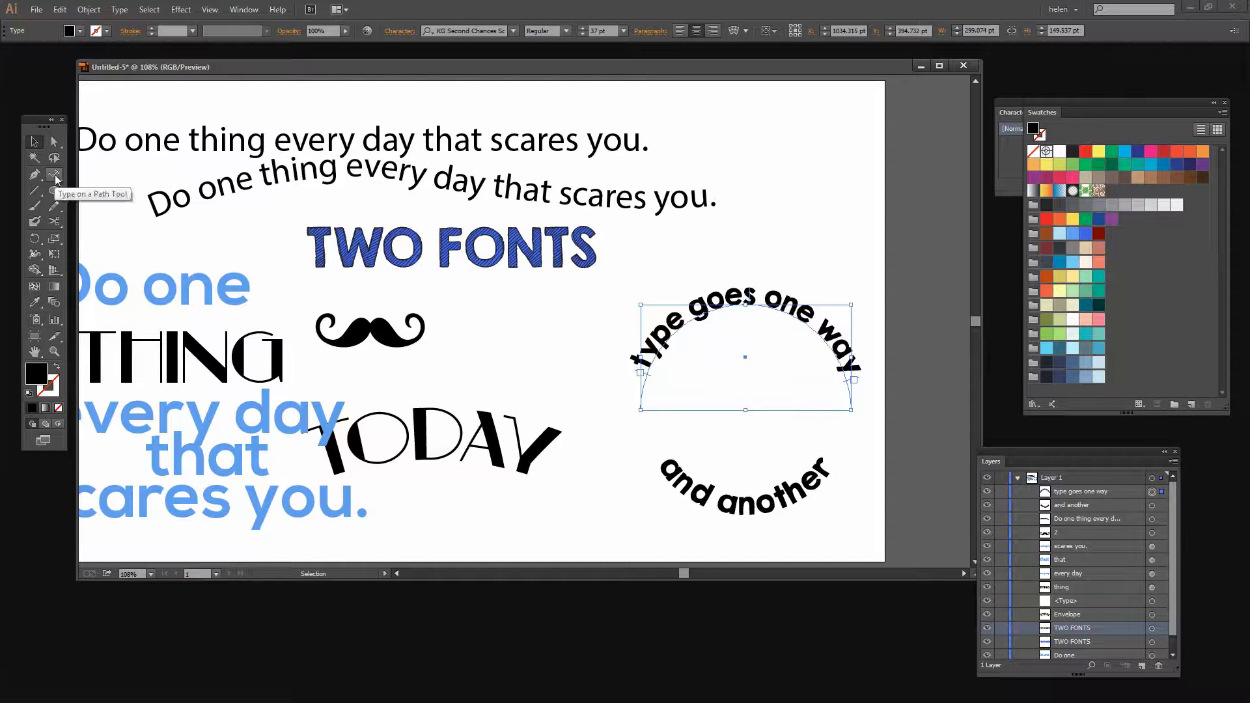
{"action": "double_click", "coordinate": [56, 177]}
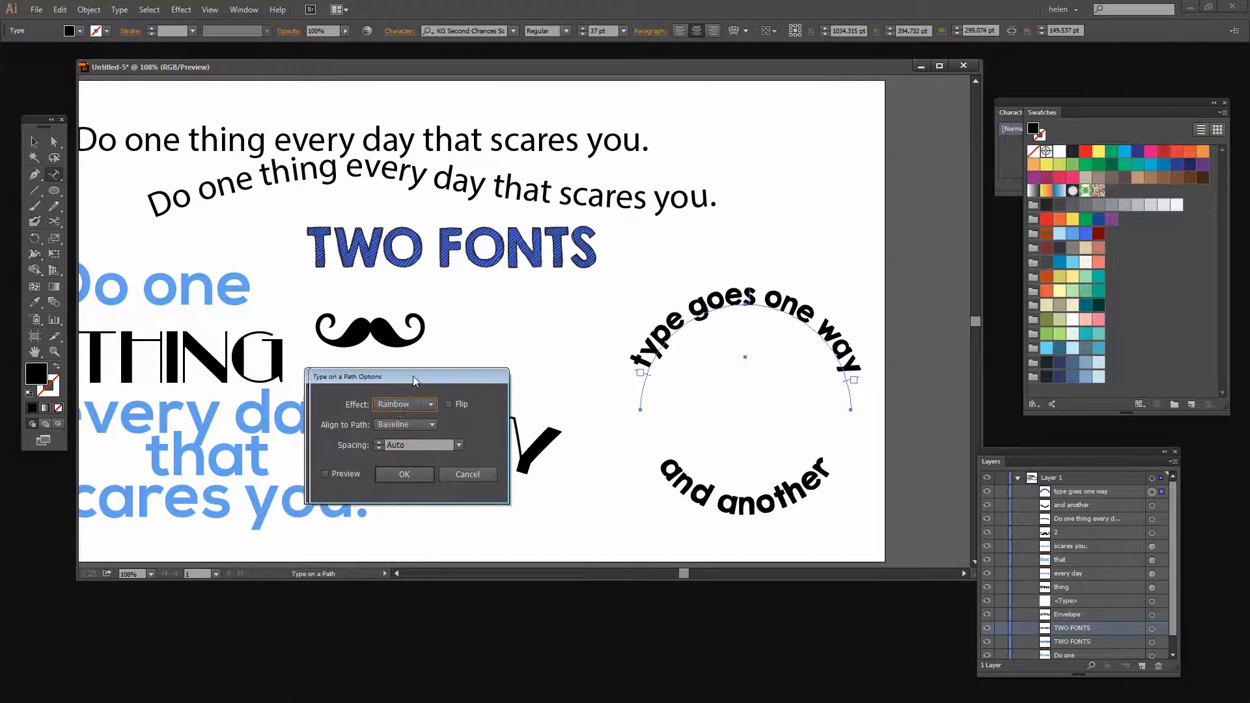
{"action": "left_click_drag", "start_coordinate": [413, 376], "coordinate": [476, 359]}
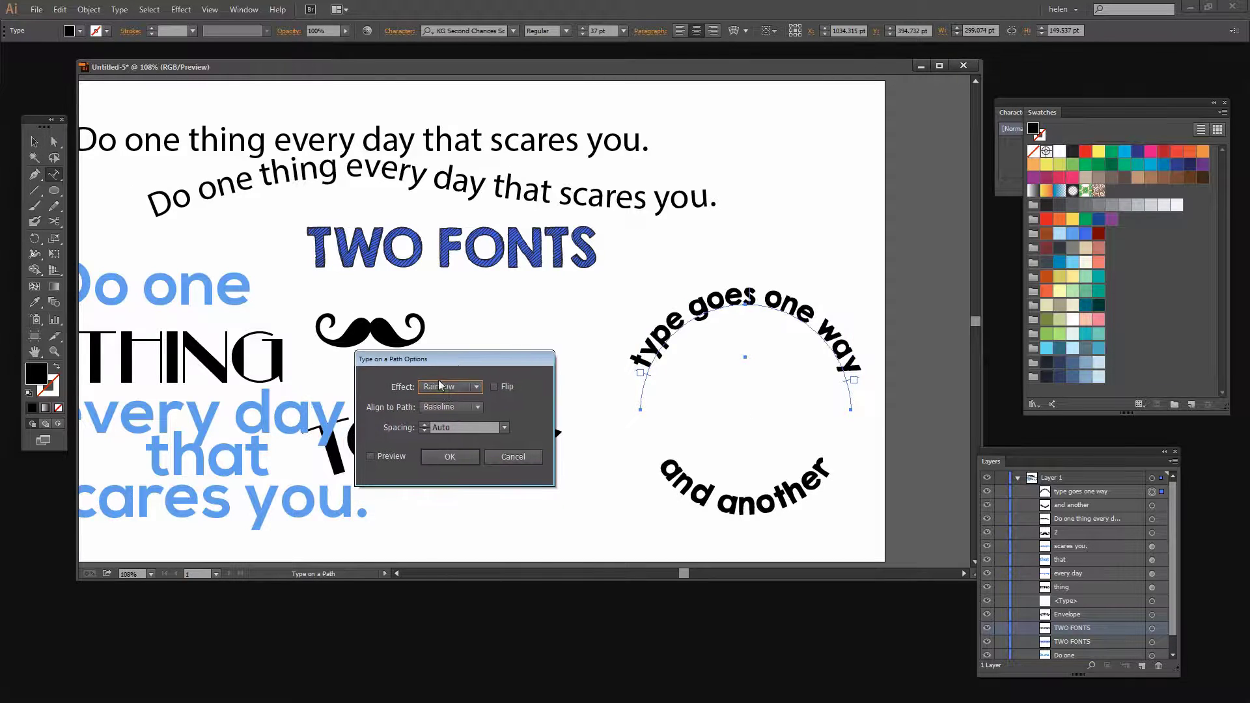
{"action": "left_click", "coordinate": [477, 408]}
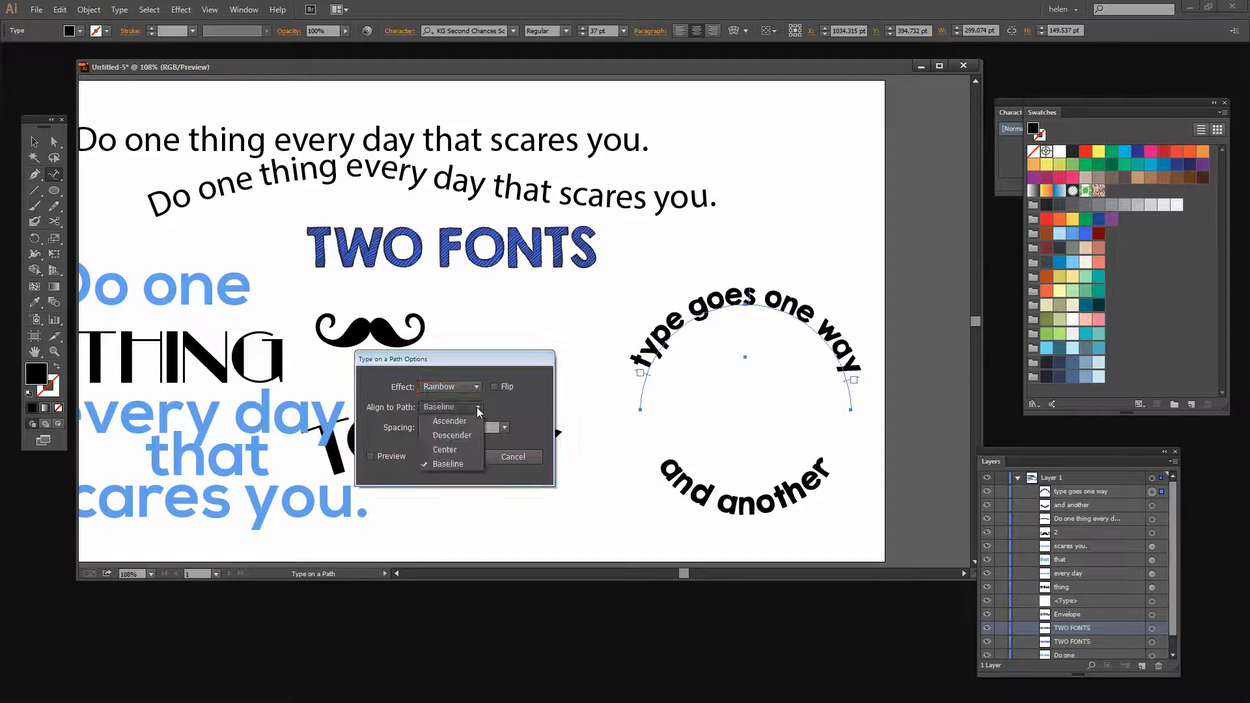
{"action": "left_click", "coordinate": [448, 451]}
{"action": "left_click", "coordinate": [457, 457]}
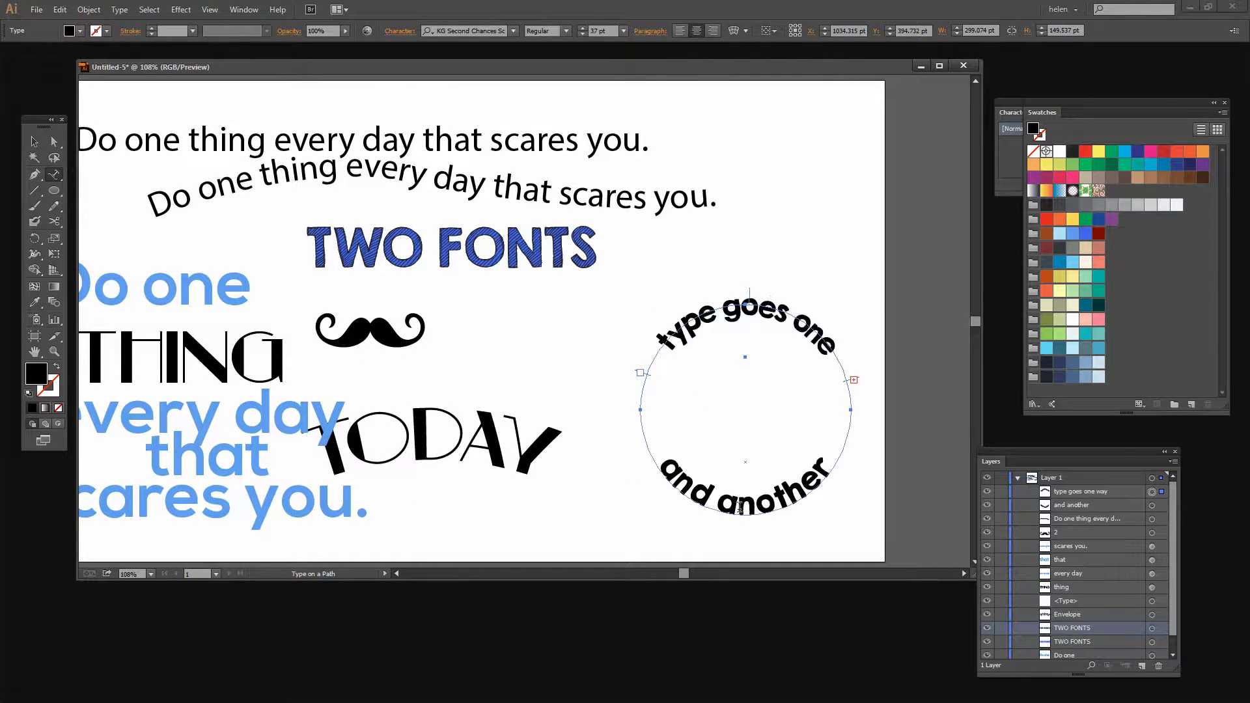
- Set the Align to Path option of the "and another" text to Center and deselect it
{"action": "left_click", "coordinate": [739, 507]}
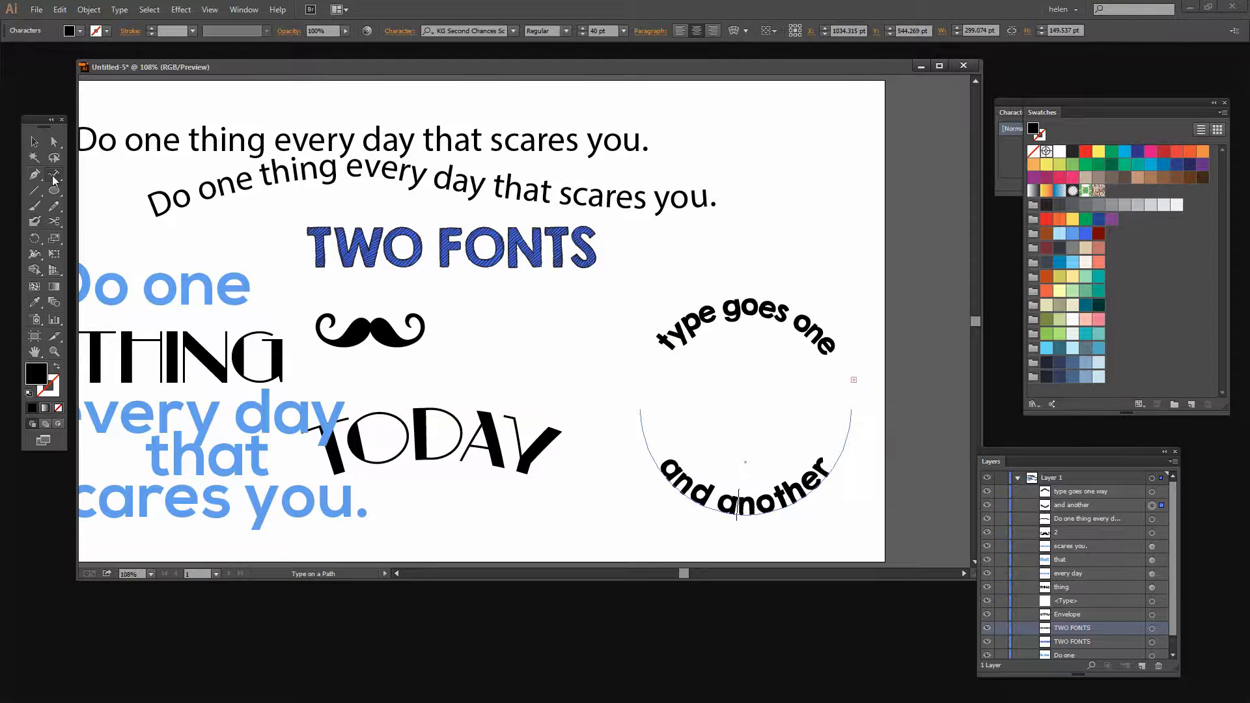
{"action": "double_click", "coordinate": [54, 177]}
{"action": "left_click", "coordinate": [448, 408]}
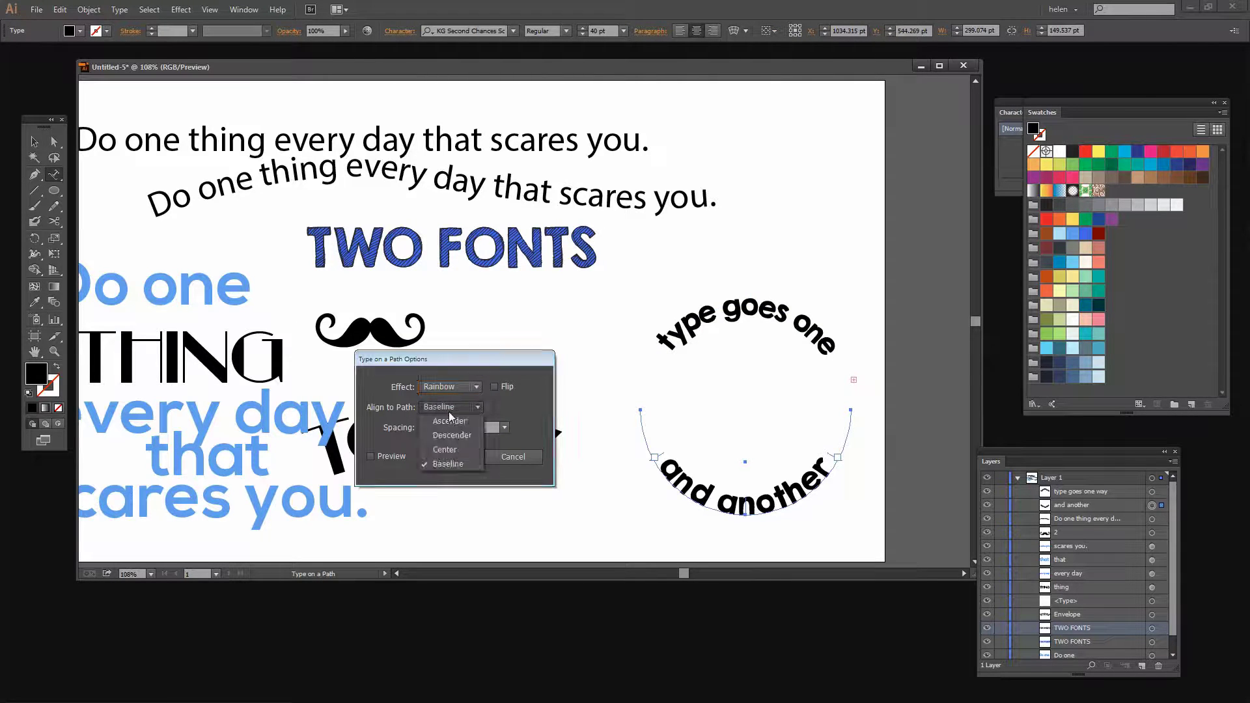
{"action": "left_click", "coordinate": [448, 447]}
{"action": "left_click", "coordinate": [447, 456]}
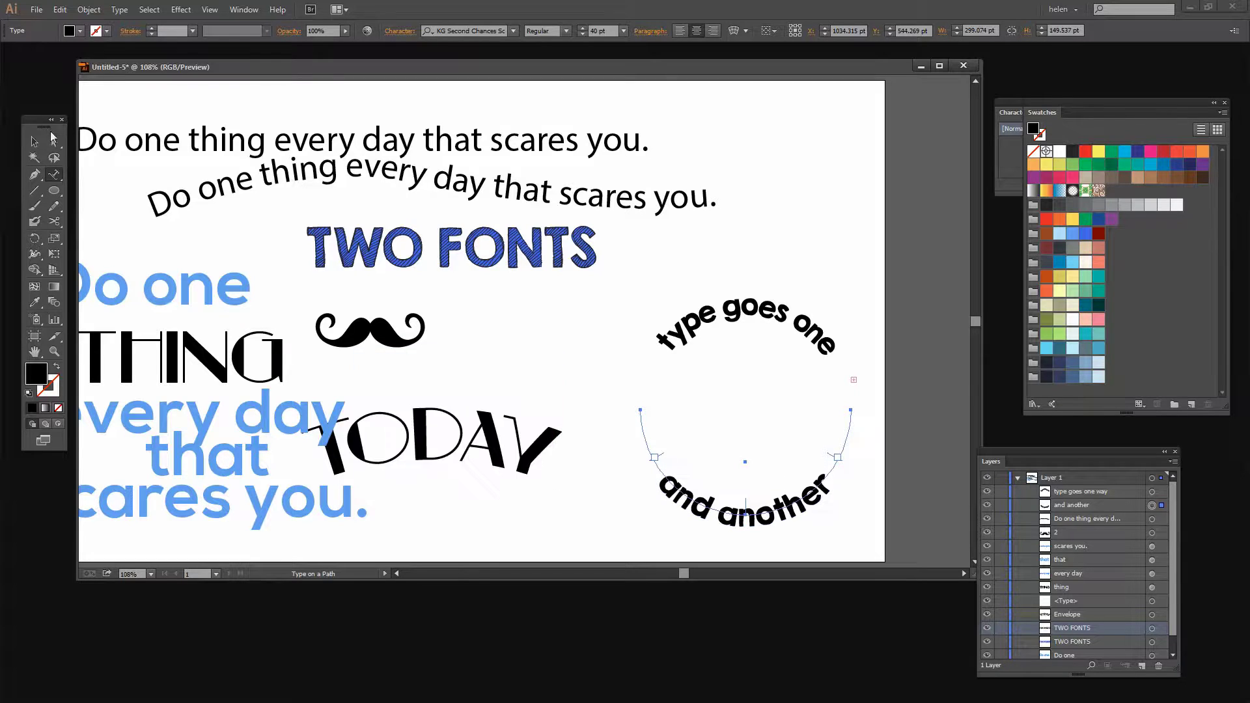
{"action": "key", "text": "Escape"}
{"action": "left_click", "coordinate": [477, 535]}
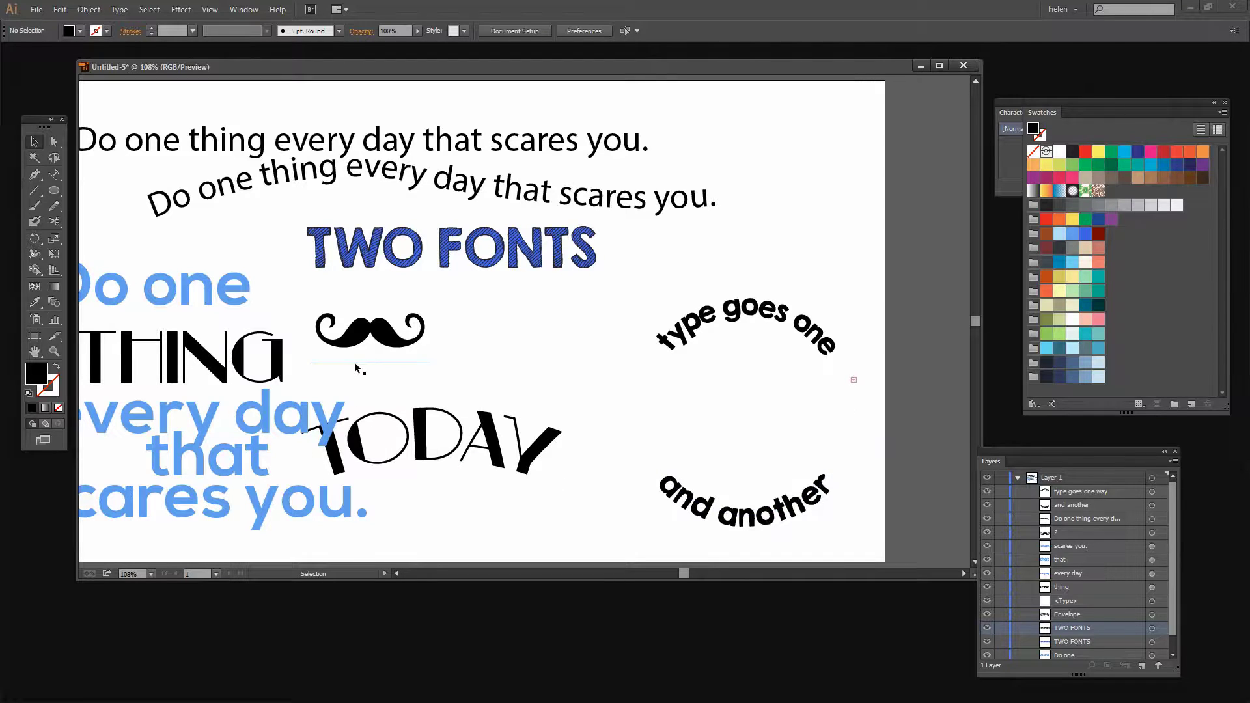
- Draw a circle about 374 pt in diameter around both arc texts, with no fill and a 1 pt black stroke
{"action": "key", "text": "l"}
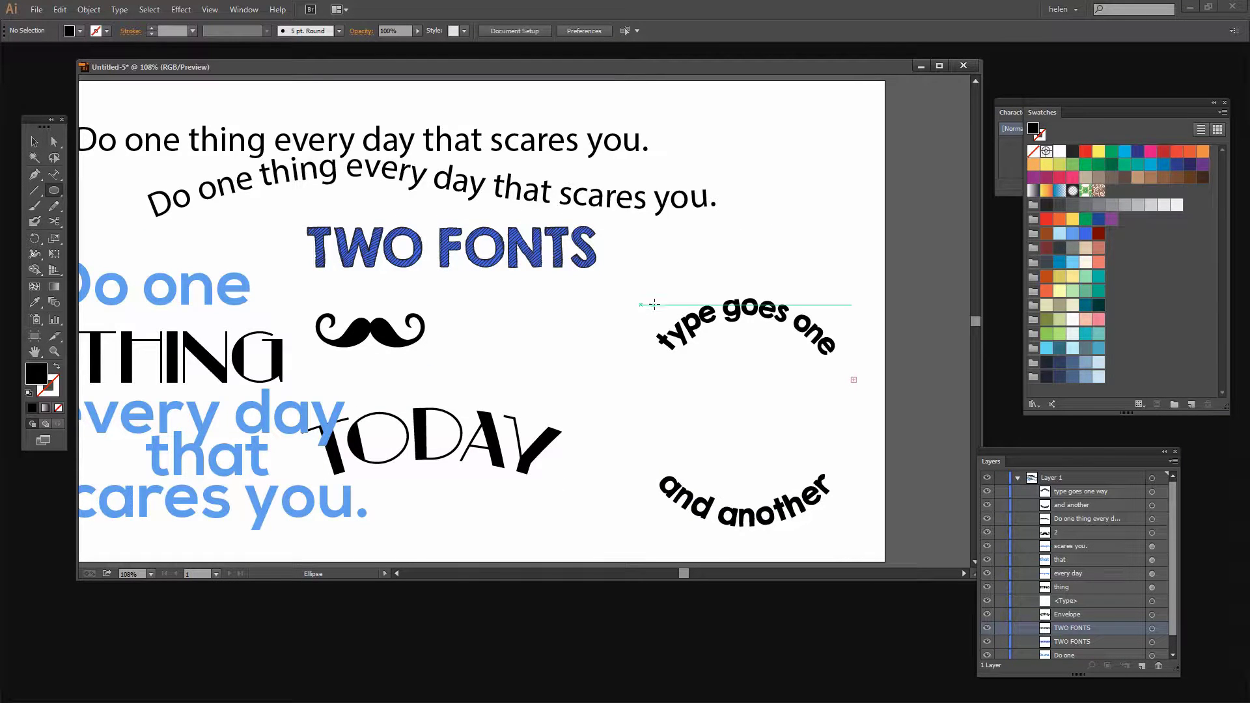
{"action": "mouse_move", "coordinate": [658, 303]}
{"action": "left_mouse_down"}
{"action": "mouse_move", "coordinate": [885, 523]}
{"action": "mouse_move", "coordinate": [849, 501]}
{"action": "mouse_move", "coordinate": [876, 543]}
{"action": "left_mouse_up"}
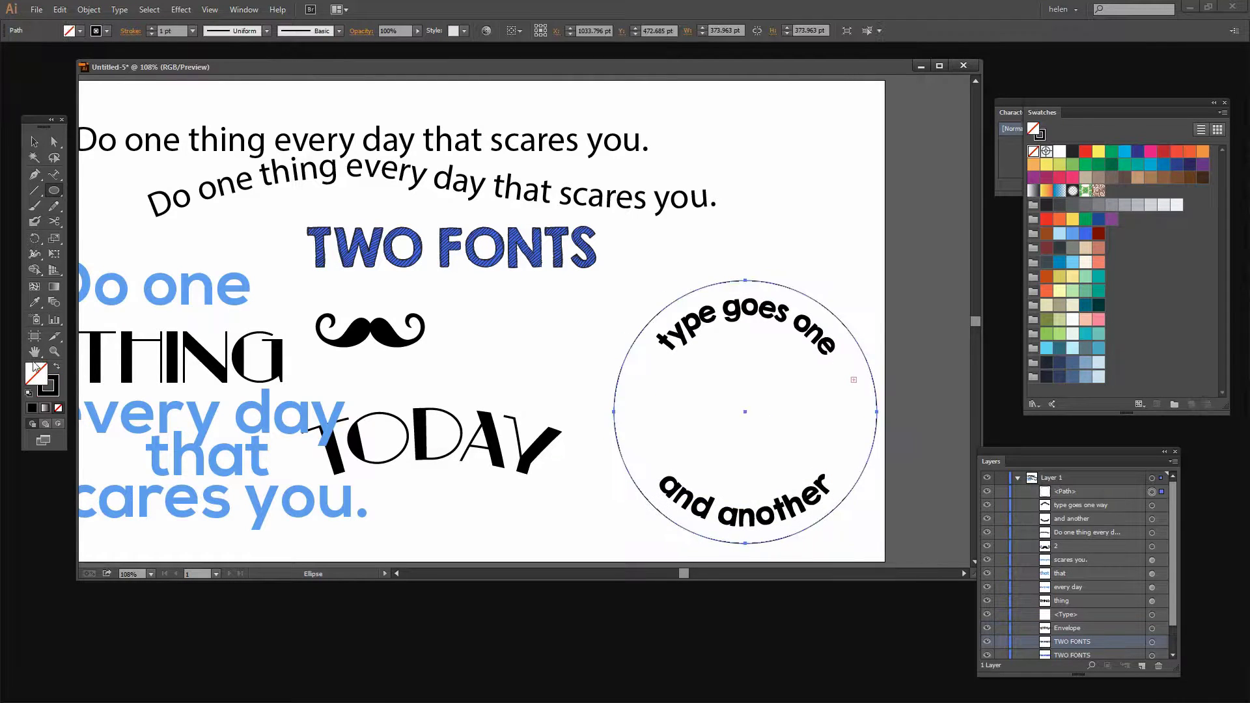
{"action": "key", "text": "shift+x"}
- Align the circle and both arc texts on their horizontal centers and deselect them
{"action": "left_click", "coordinate": [34, 142]}
{"action": "left_click_drag", "start_coordinate": [635, 261], "coordinate": [871, 560]}
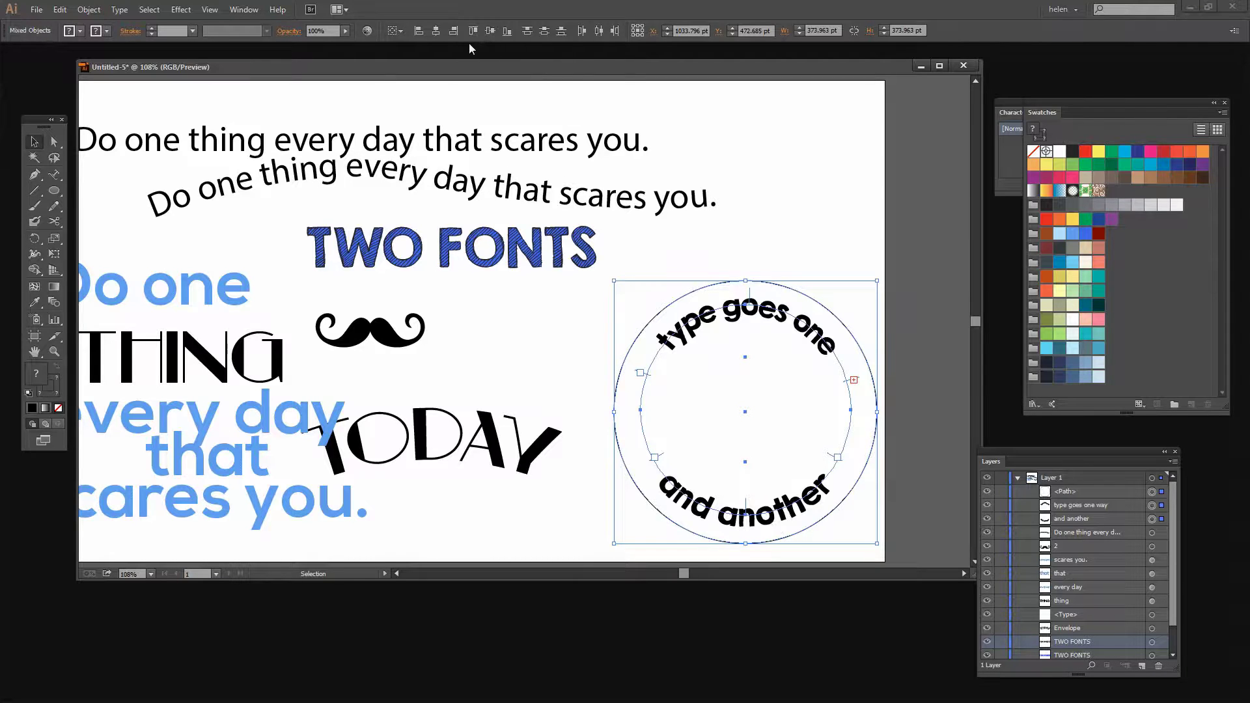
{"action": "left_click", "coordinate": [436, 33]}
{"action": "left_click", "coordinate": [796, 238]}
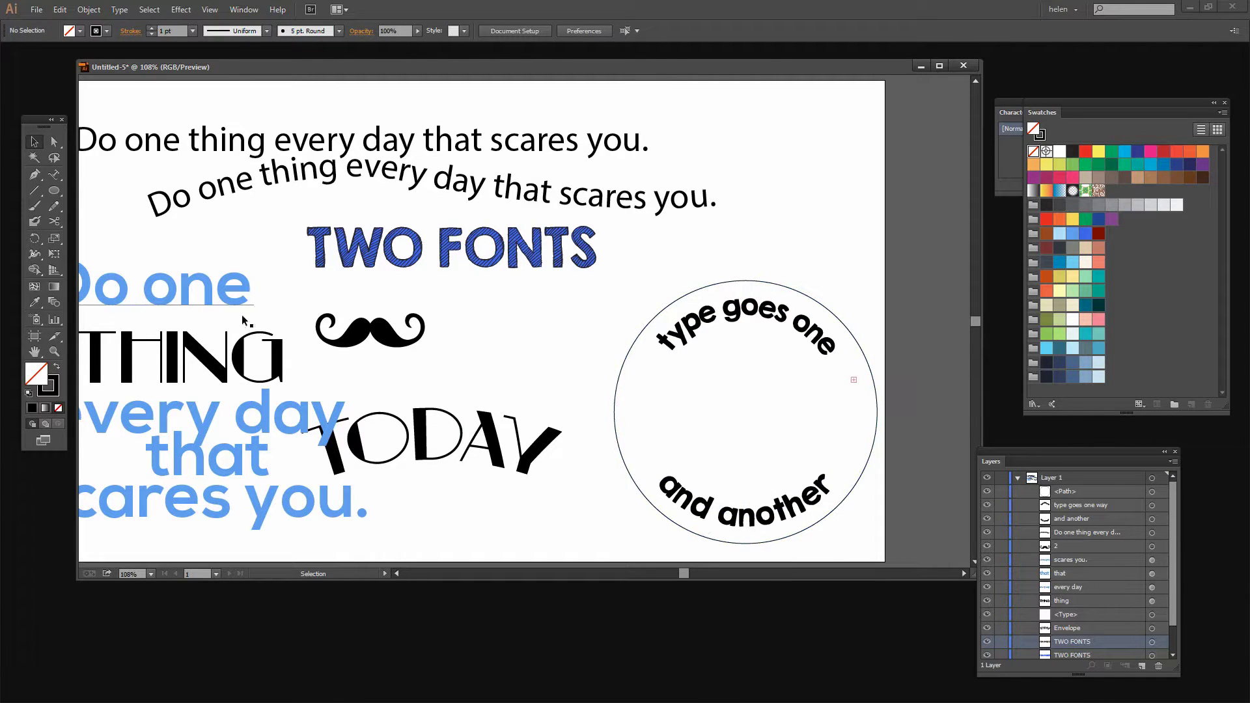
- Move the mustache glyph into the middle of the circle, between the two arc texts, and deselect it
{"action": "left_click_drag", "start_coordinate": [322, 345], "coordinate": [738, 422]}
{"action": "left_click", "coordinate": [613, 441]}
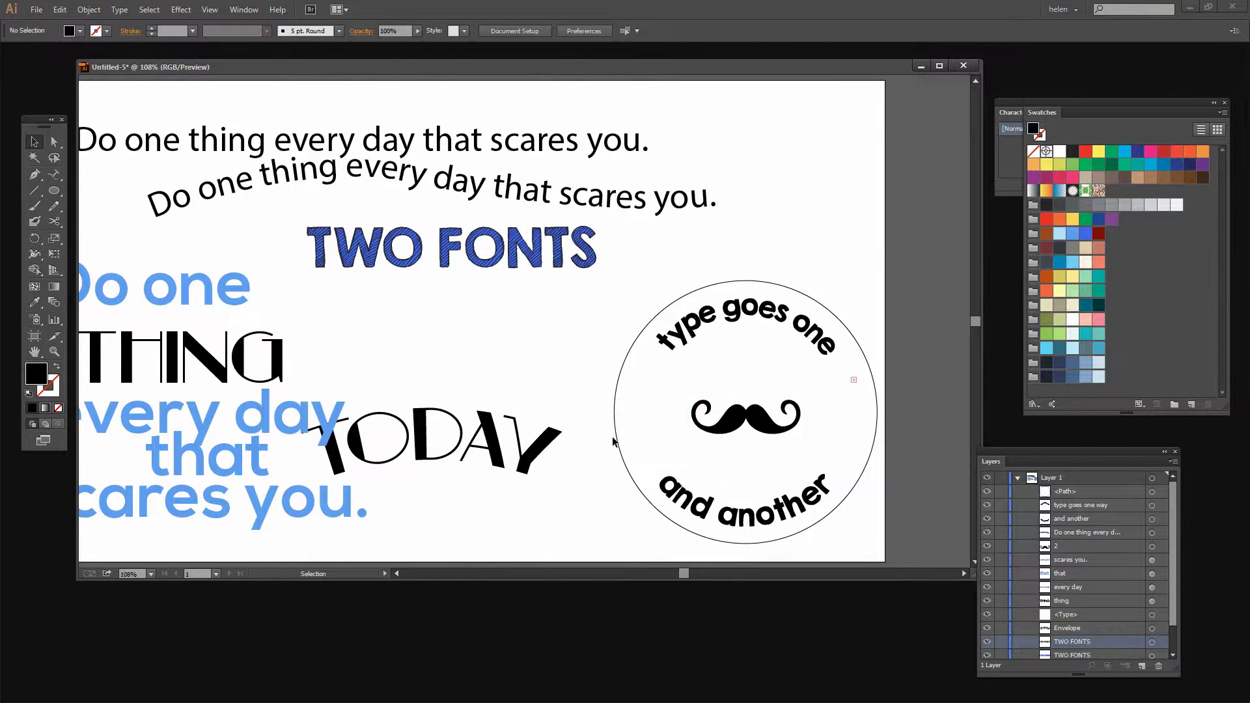
{"action": "scroll", "coordinate": [527, 554], "scroll_direction": "left", "scroll_amount": 3}
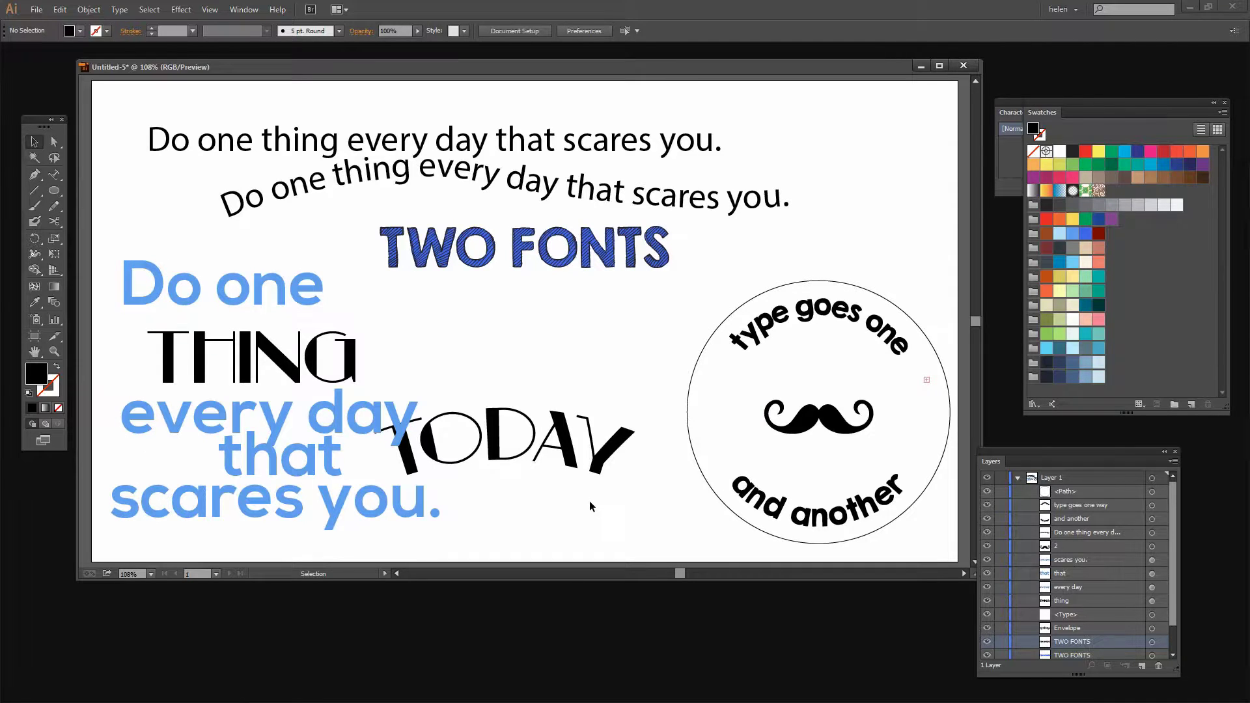